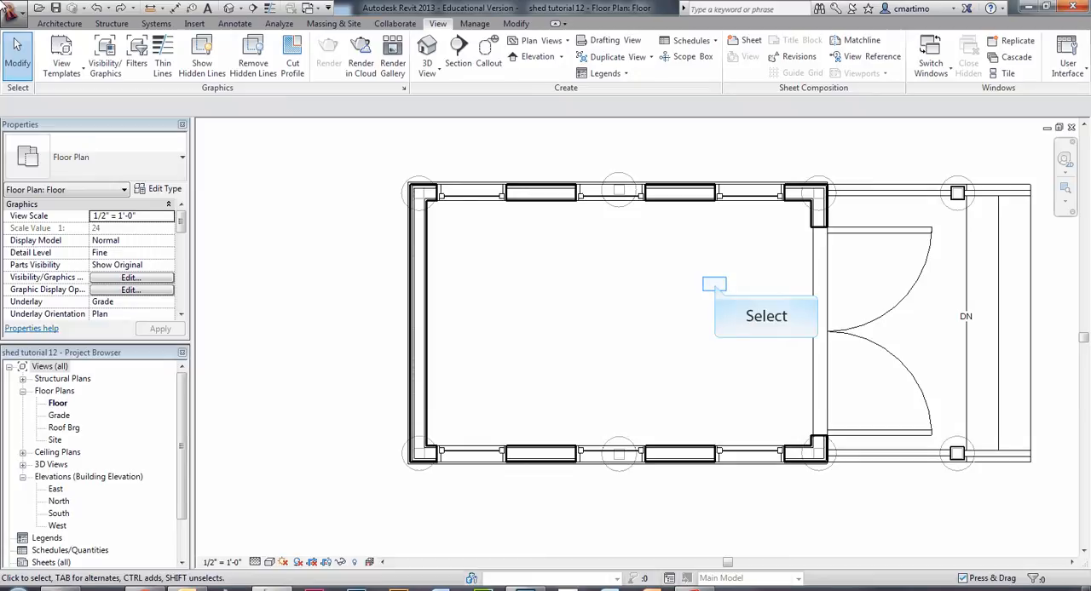
Draw a building section lengthwise through the shed, from outside the wall opposite the doors to beyond the porch steps.
middle_drag(716, 290, 602, 265)
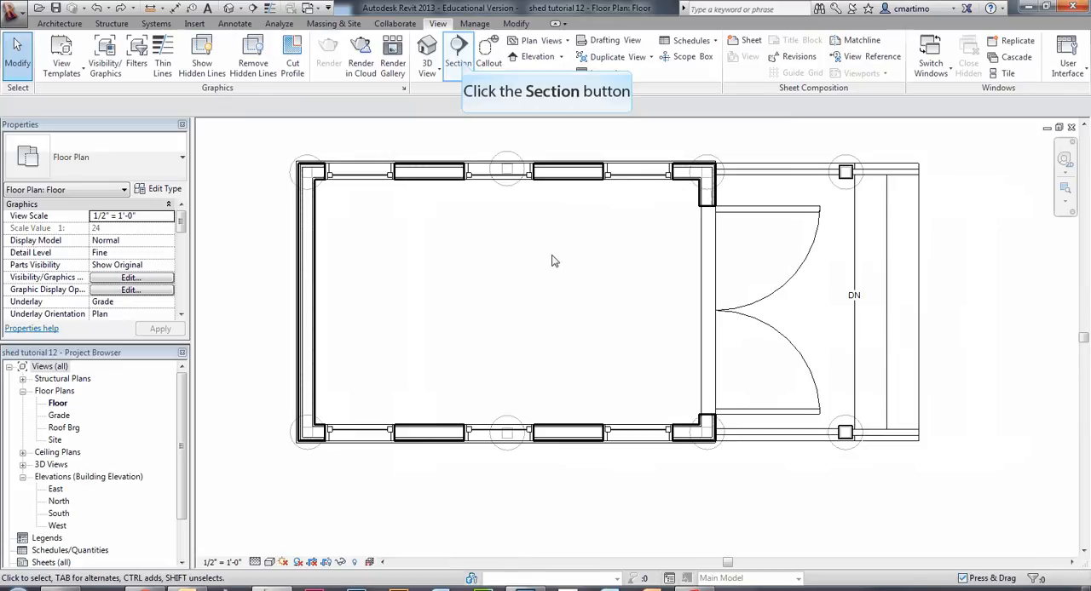
click(459, 53)
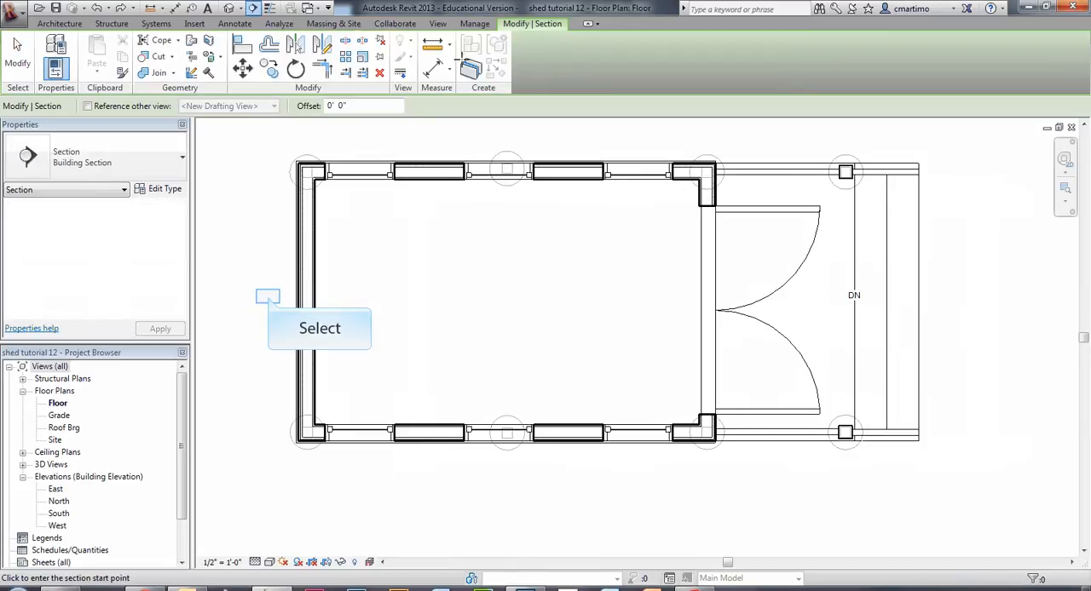
click(268, 296)
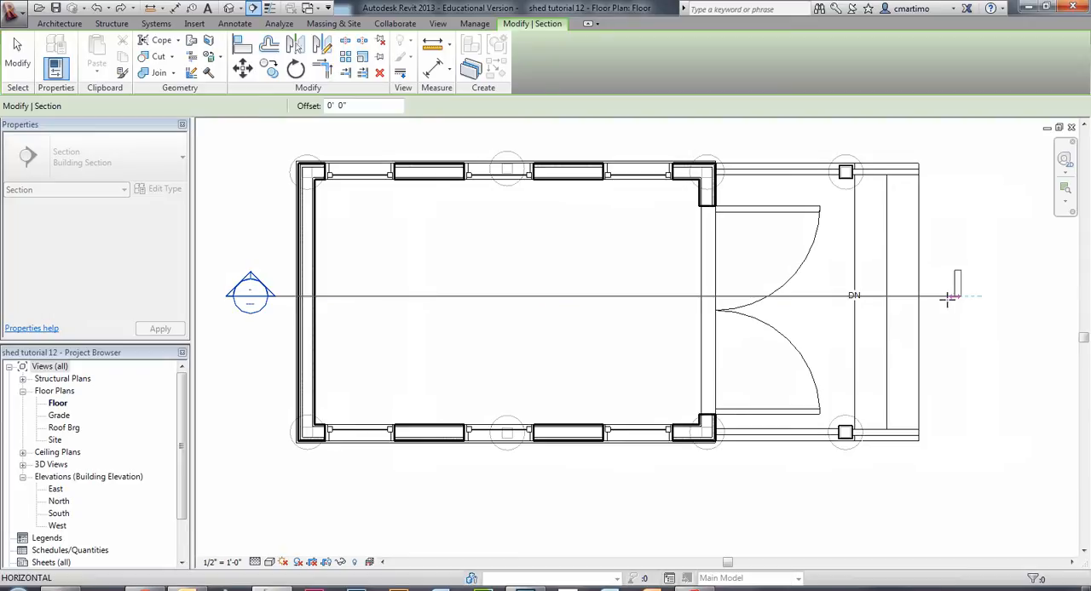
click(948, 297)
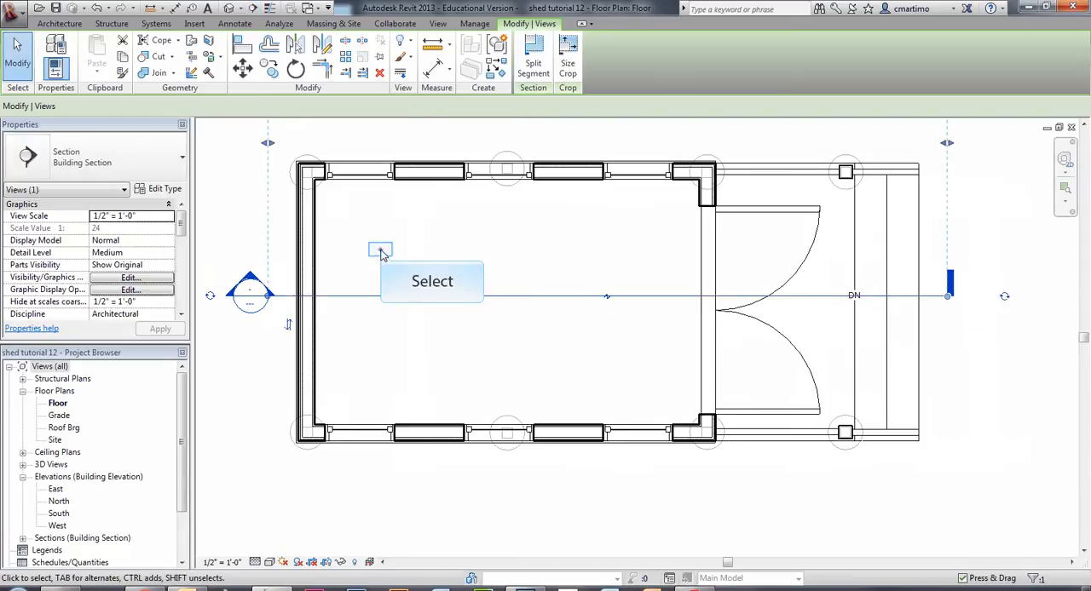
Reduce the lengthwise section's view depth so it ends just beyond the shed's upper long wall.
middle_drag(397, 264, 425, 353)
scroll(424, 353, down, 3)
drag(526, 238, 525, 305)
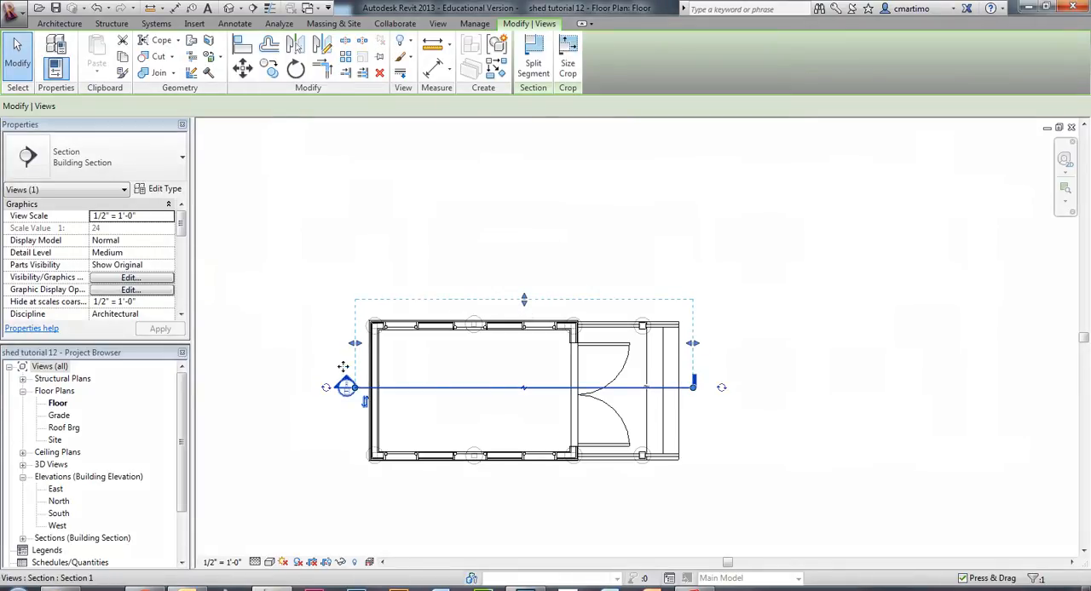
Expand the building sections in the project's view list and open the Section 1 view.
scroll(339, 394, up, 5)
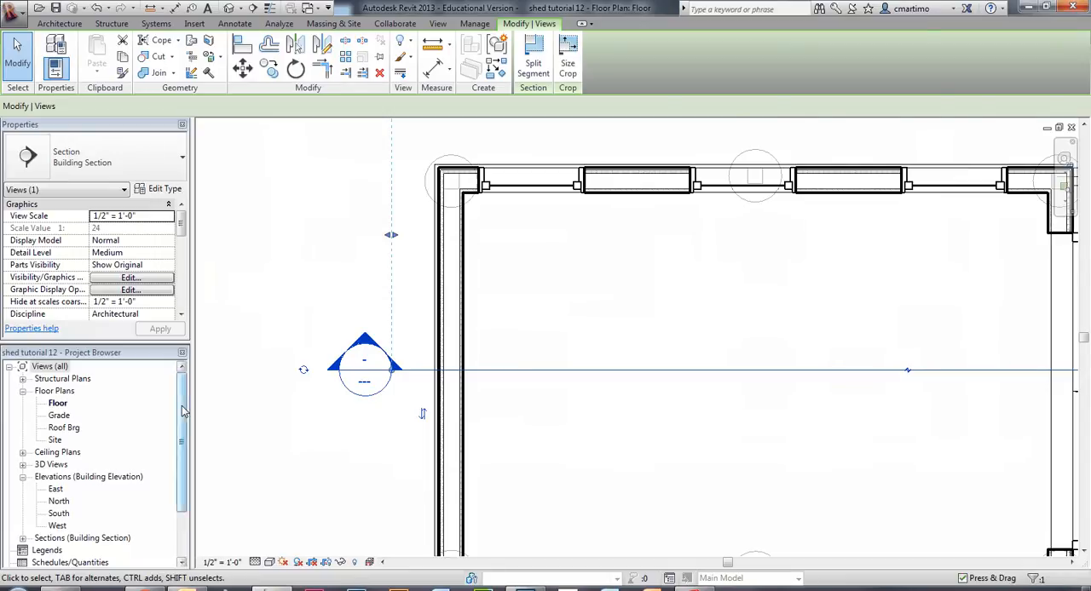
drag(181, 412, 181, 450)
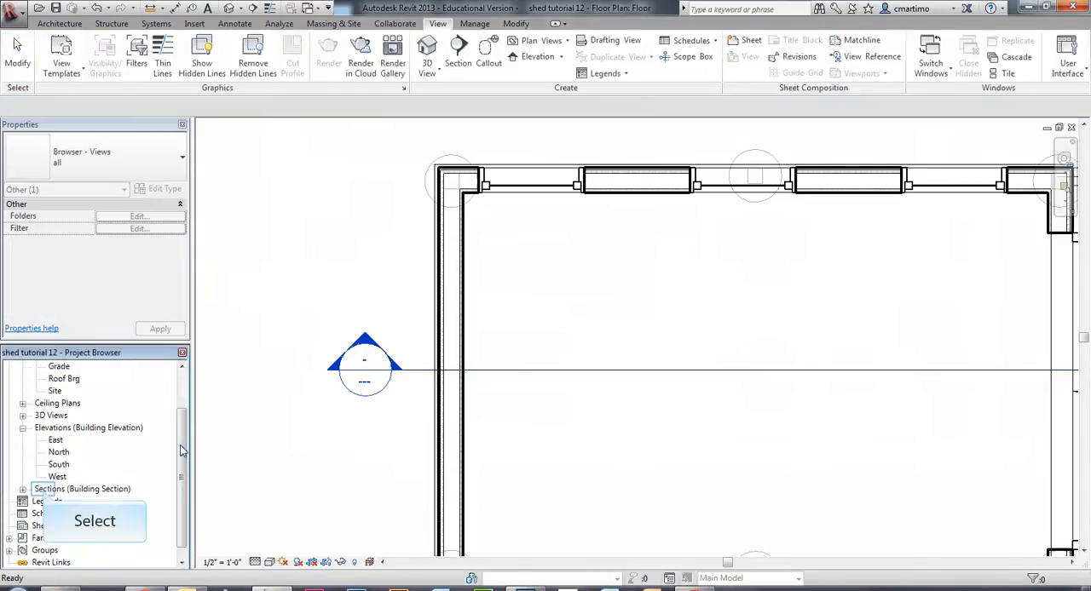
click(44, 490)
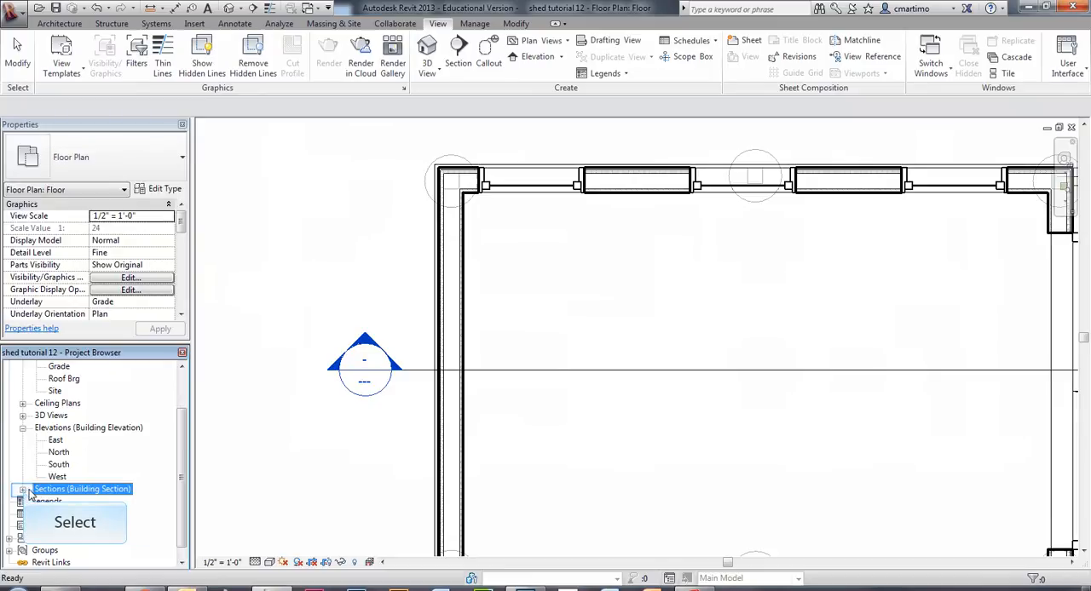
click(23, 491)
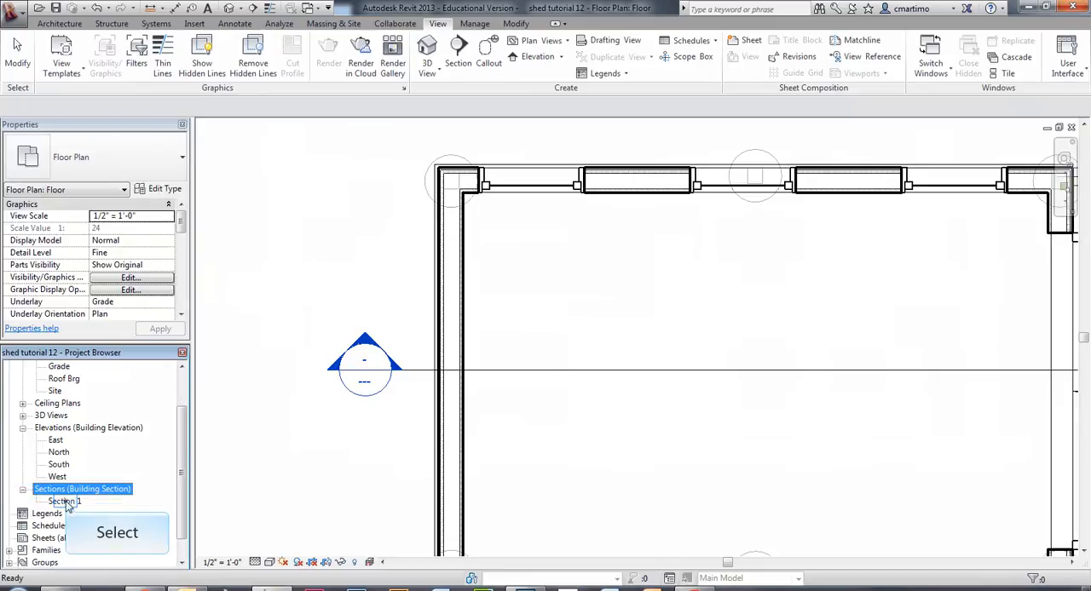
double_click(66, 502)
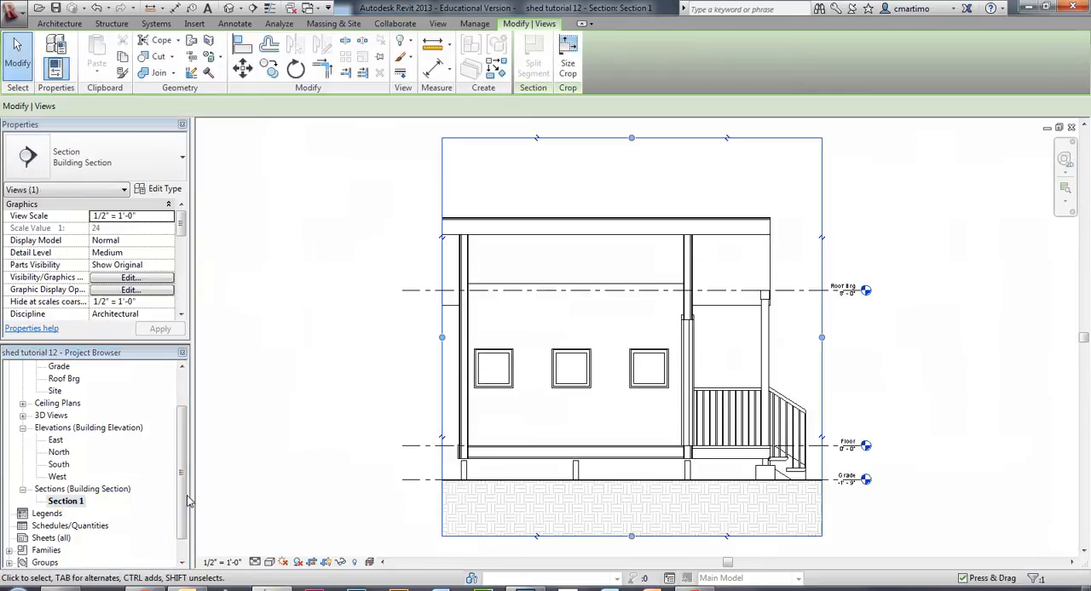
Extend the section view's crop region past the roof overhang opposite the porch, and return to the Floor plan view.
drag(442, 340, 415, 339)
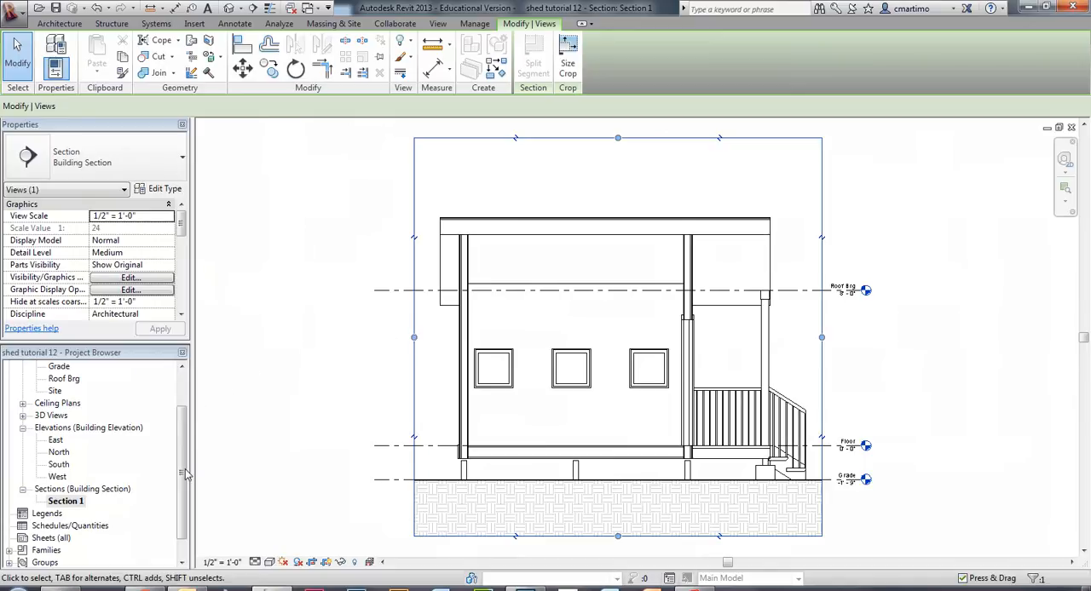
scroll(186, 475, up, 3)
double_click(57, 403)
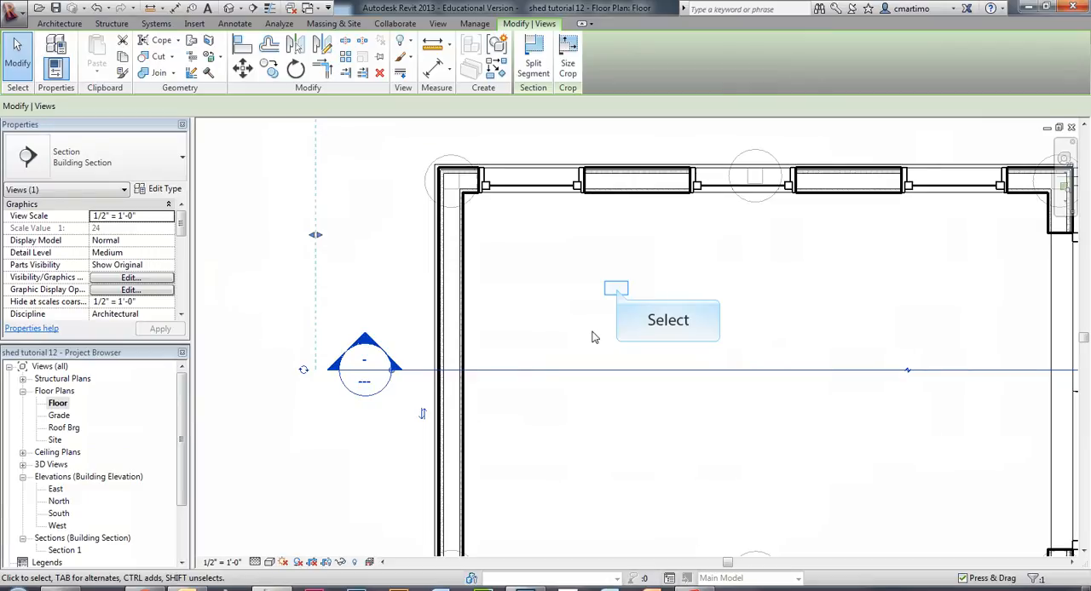
Draw a second building section crosswise through the shed, from above the upper wall to below the lower wall, looking toward the porch.
scroll(409, 300, down, 3)
middle_drag(440, 342, 507, 367)
click(58, 25)
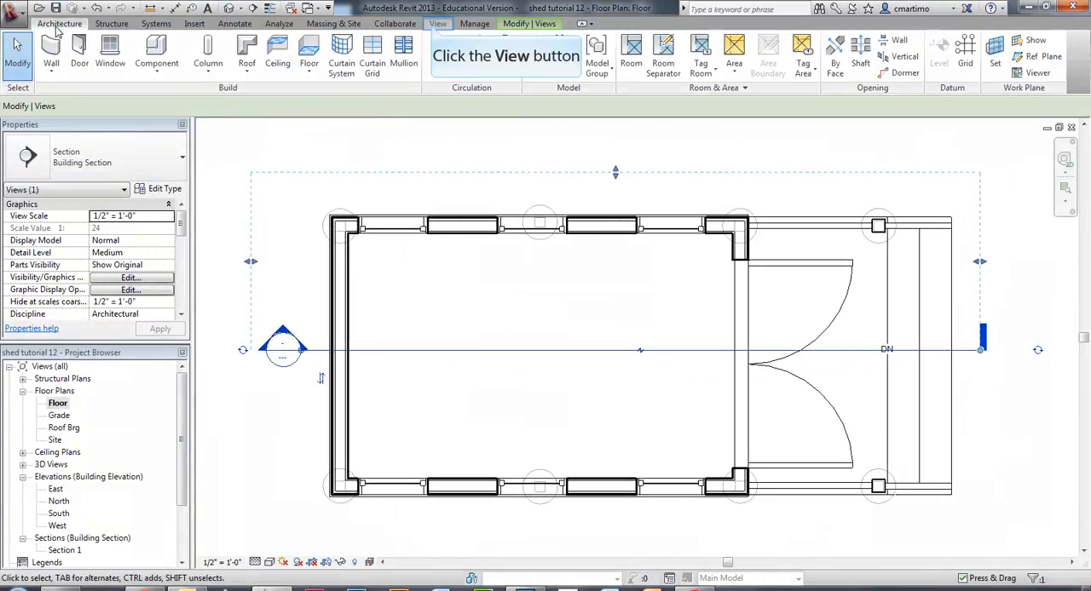
click(436, 24)
key(Escape)
click(459, 53)
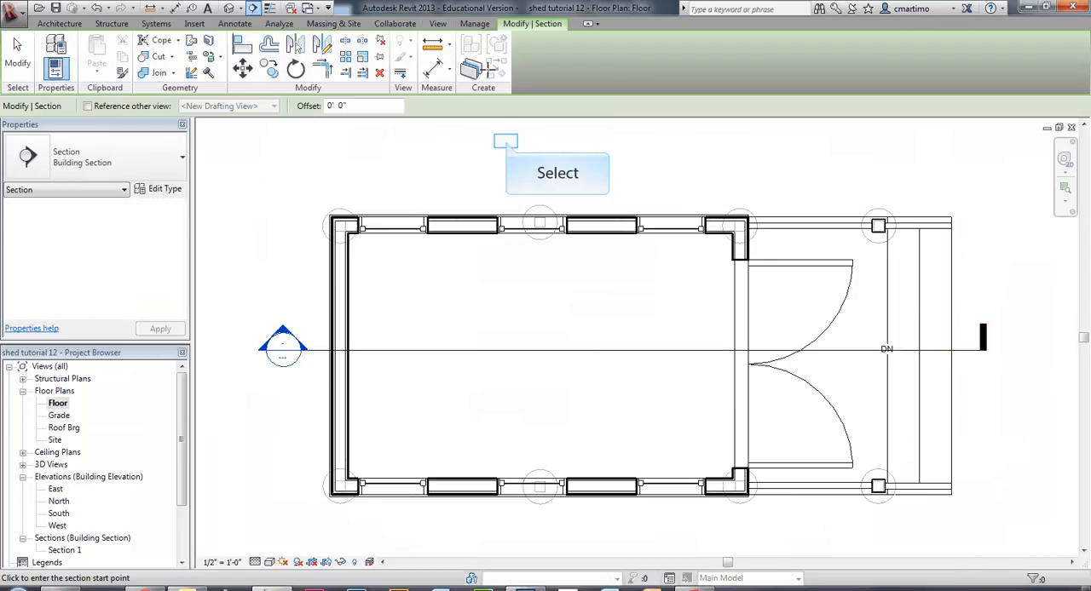
click(506, 141)
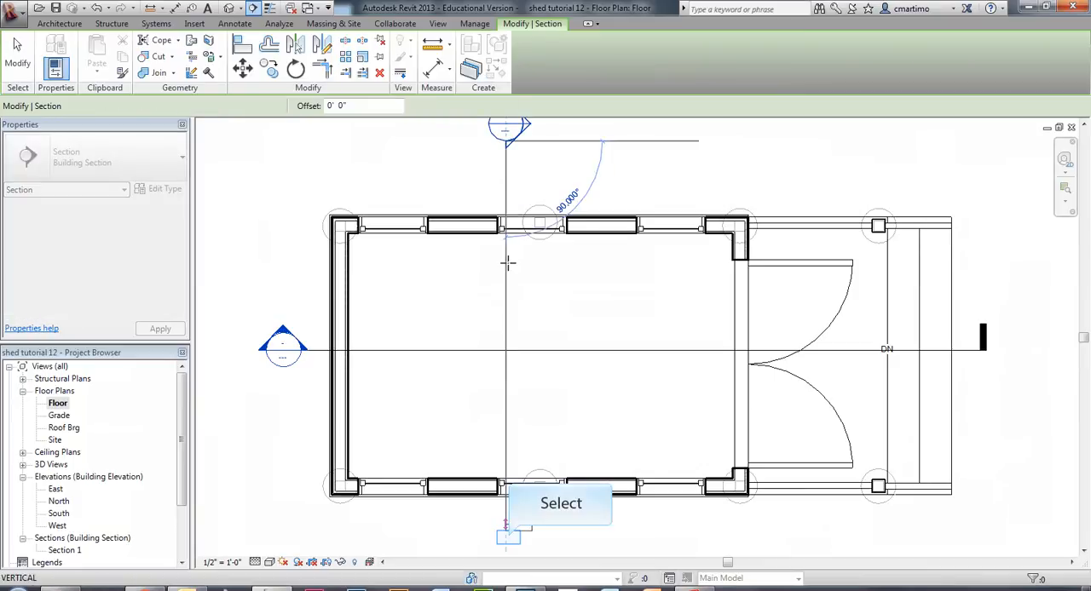
click(507, 537)
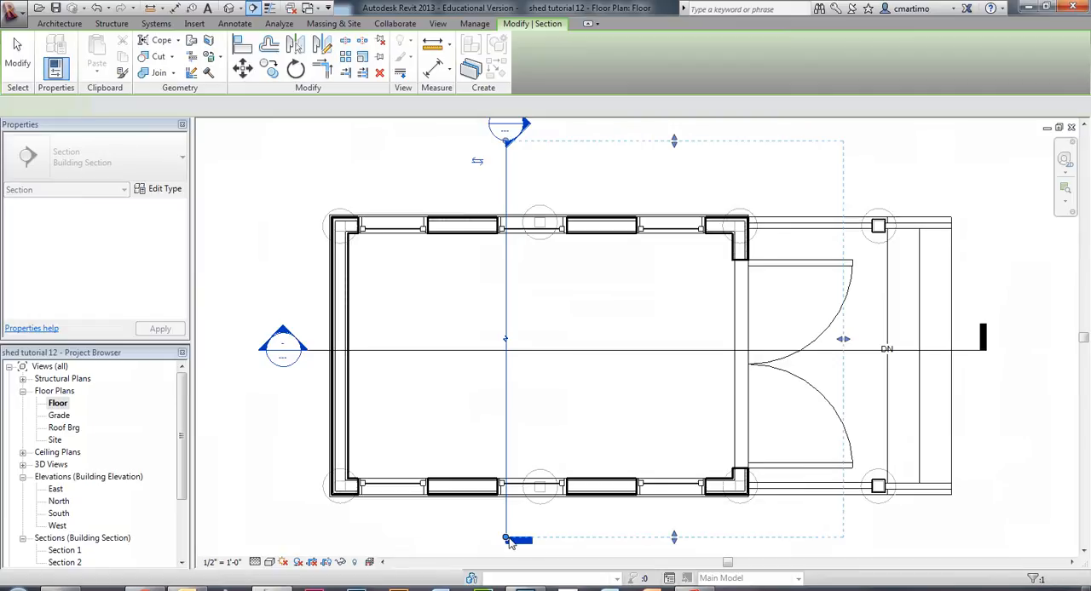
Extend the crosswise section's view depth past the porch steps and deselect the section.
drag(844, 340, 1005, 339)
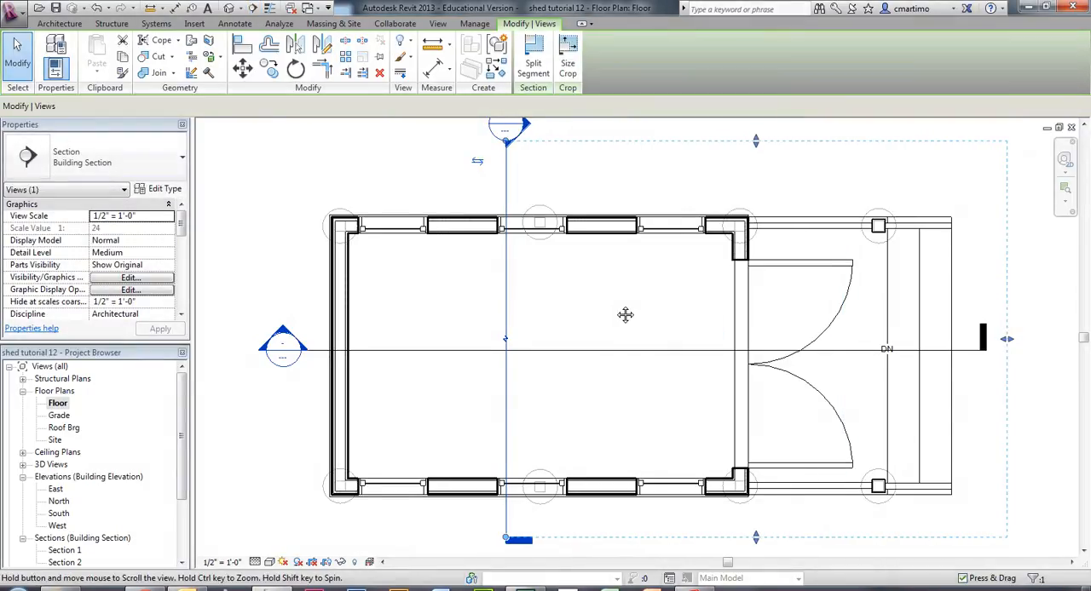
middle_drag(626, 315, 619, 332)
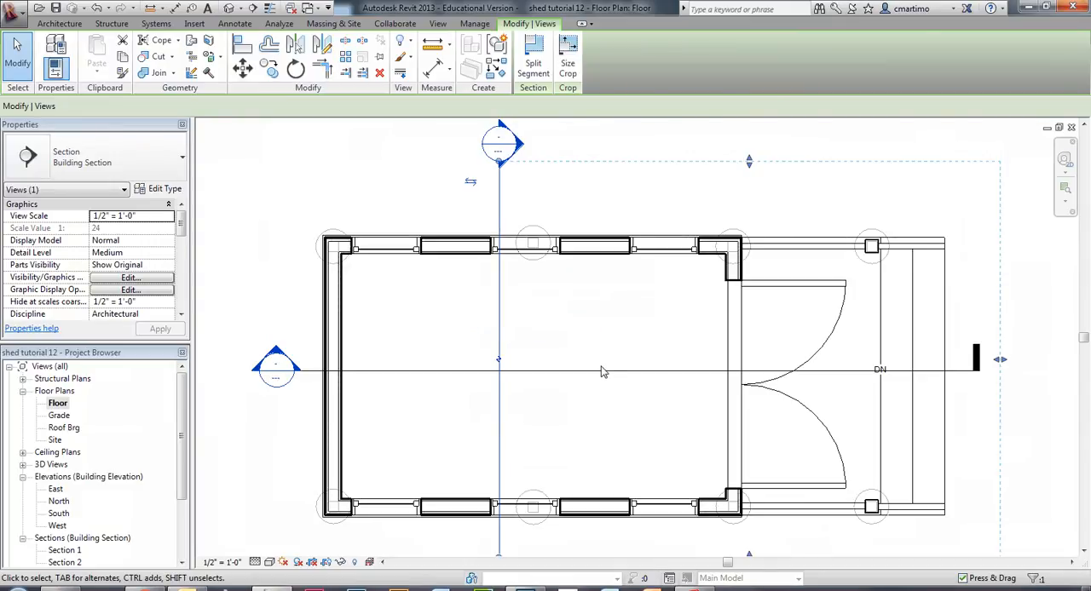
key(Escape)
Examine the section marks on the shed and the existing elevation marks surrounding the site in the floor plan.
scroll(545, 300, down, 2)
scroll(535, 301, down, 2)
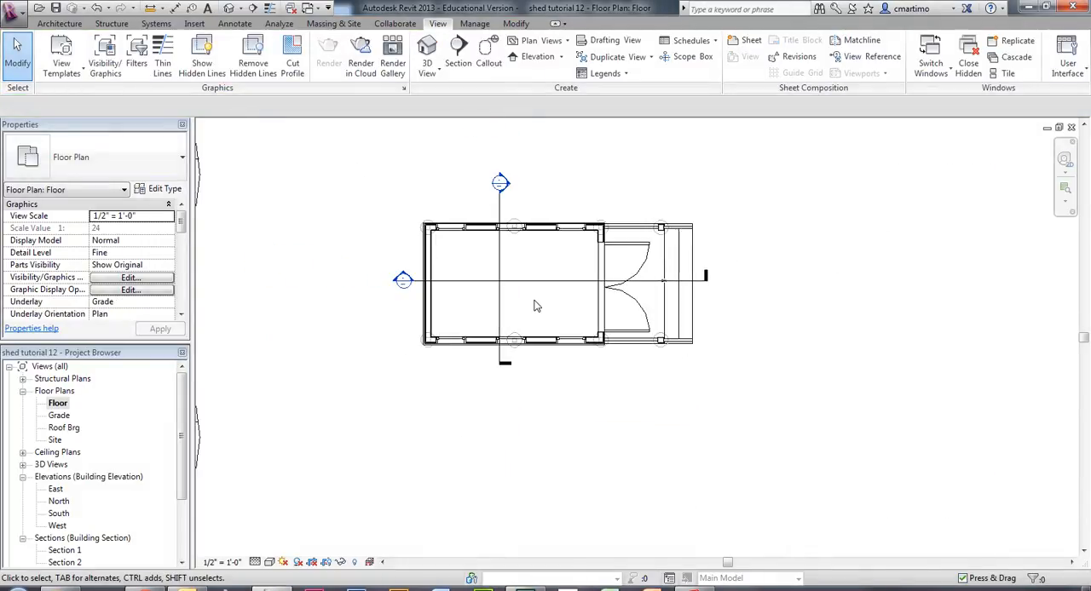
middle_drag(536, 301, 542, 328)
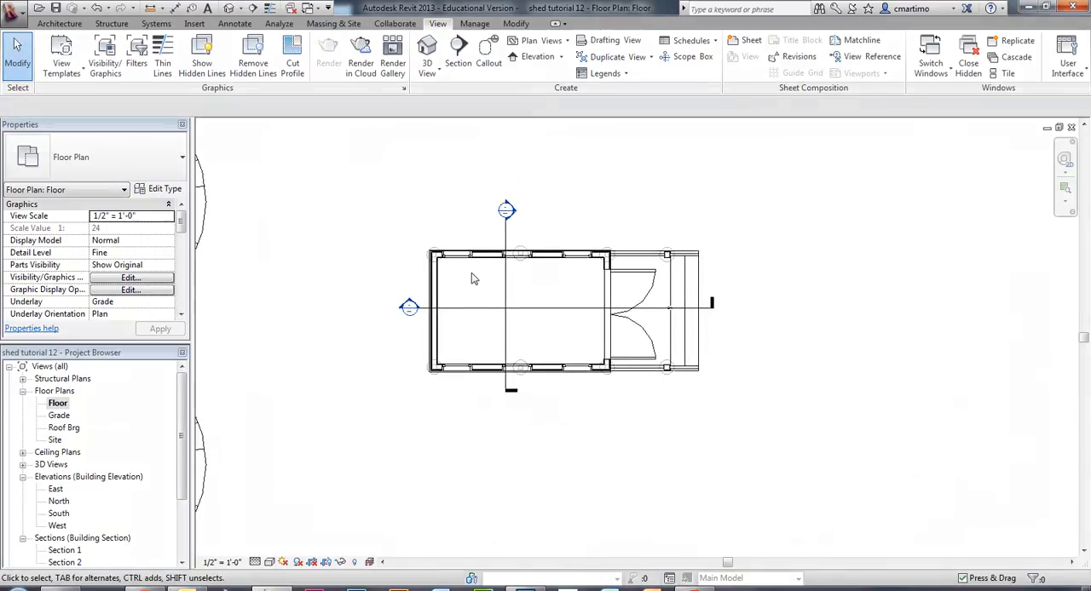
scroll(471, 272, down, 4)
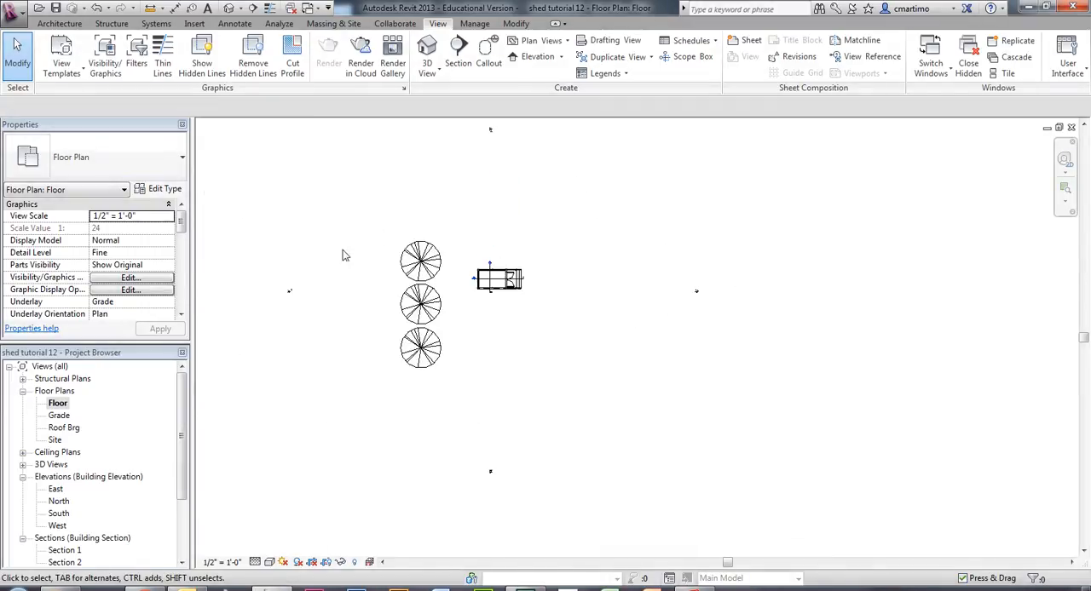
scroll(525, 256, up, 3)
scroll(445, 380, up, 4)
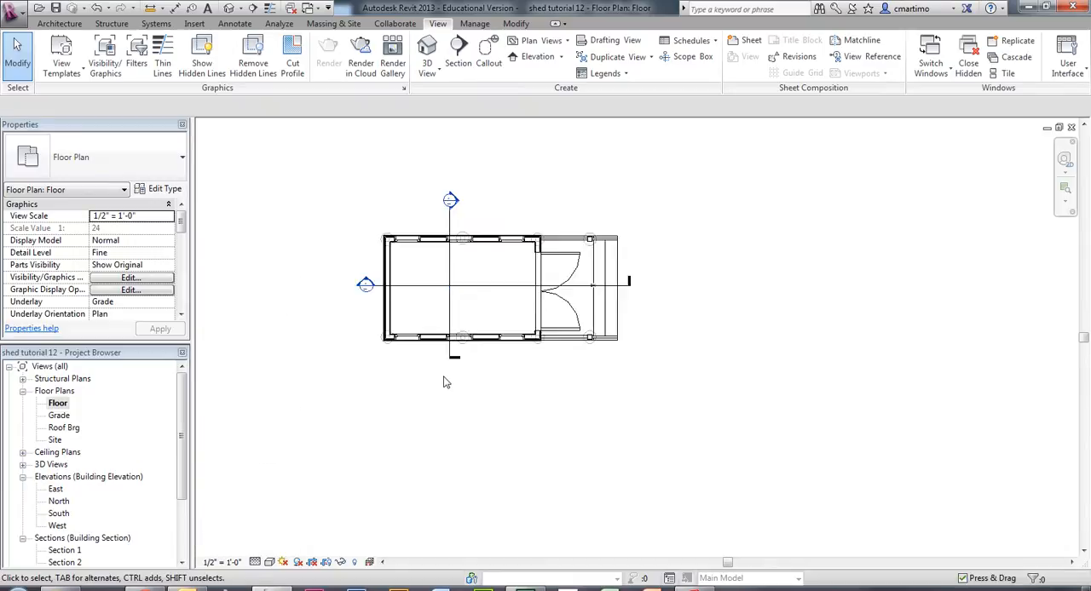
middle_drag(382, 271, 496, 356)
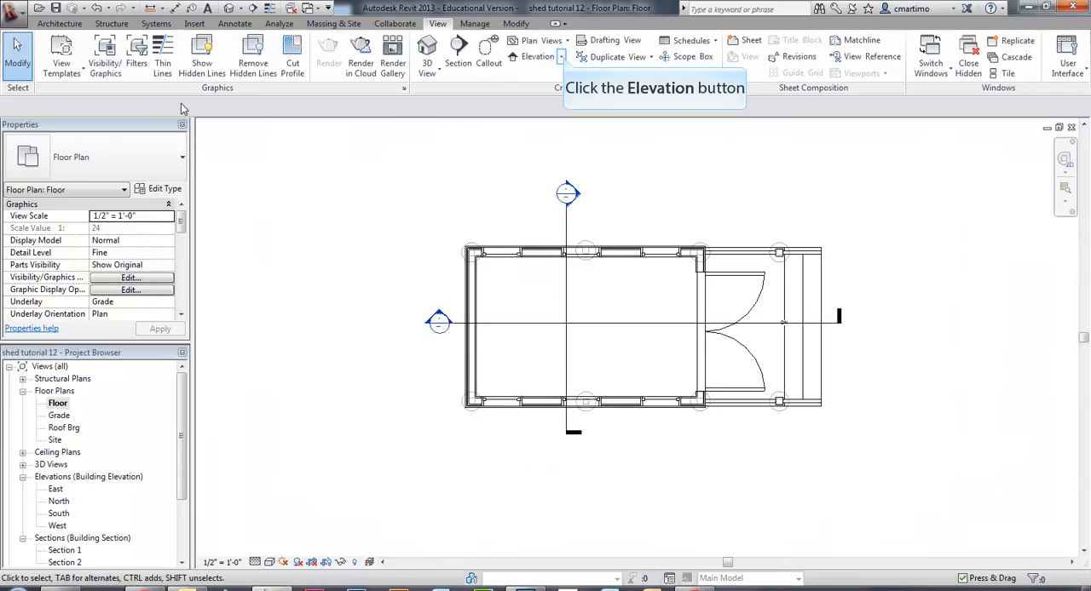
Start a new elevation view using the Building Elevation type.
click(563, 57)
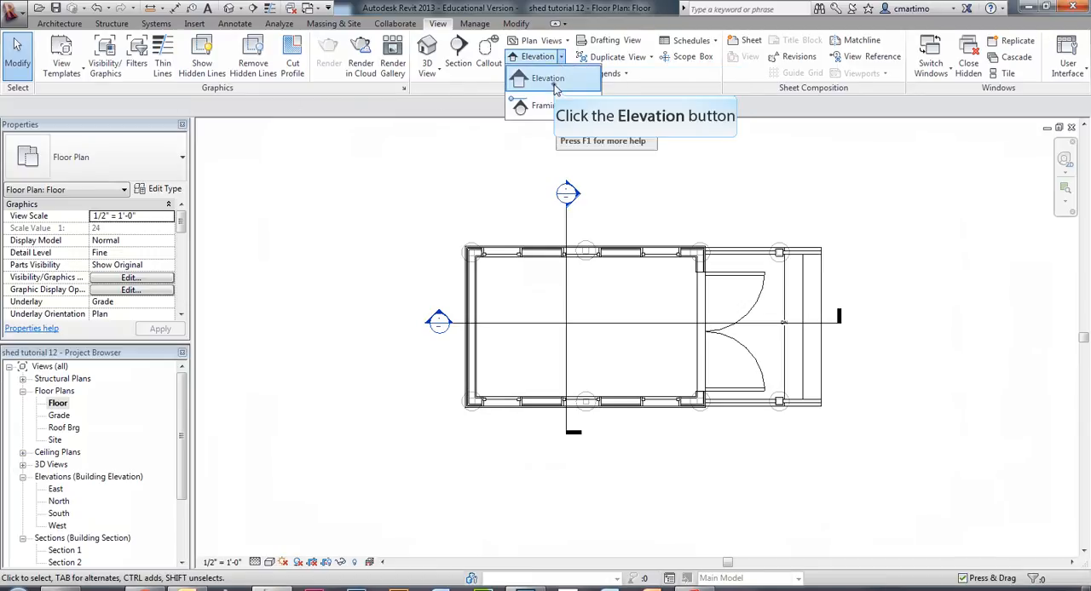
click(550, 79)
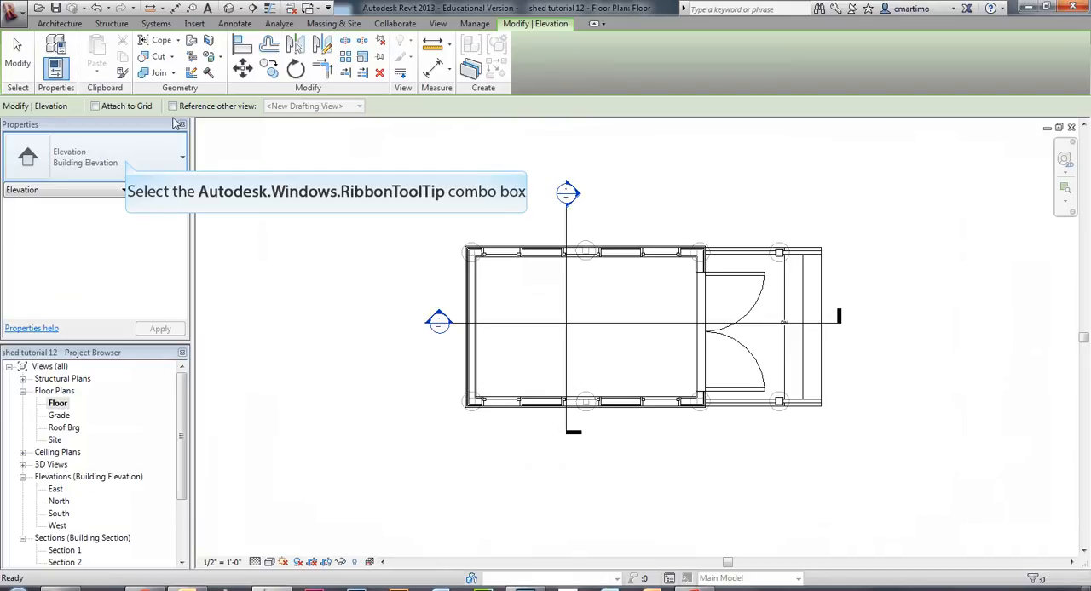
click(126, 161)
click(128, 211)
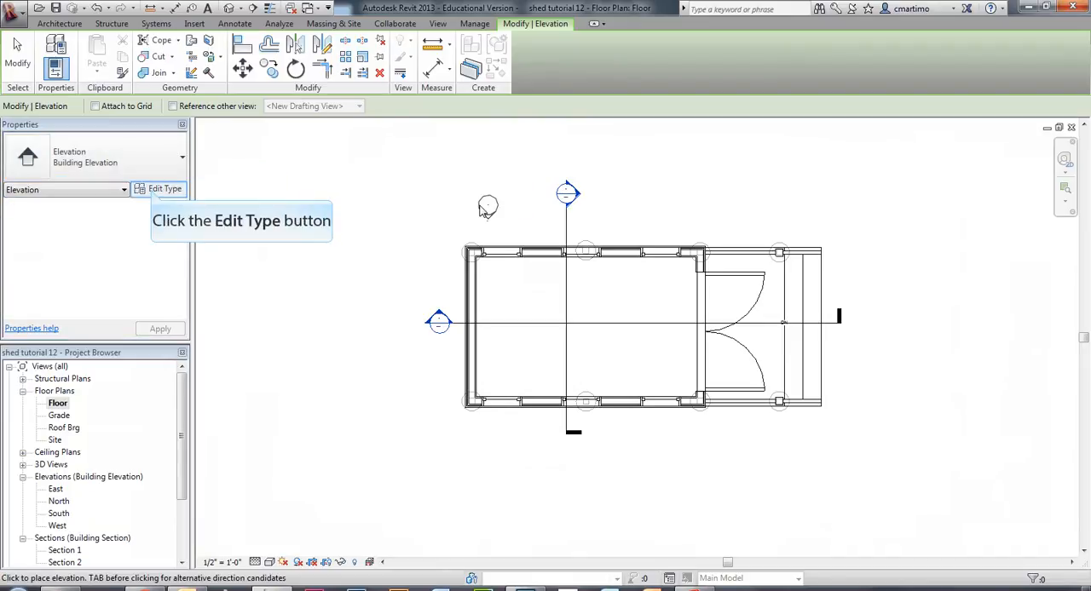
Inspect the Building Elevation type's 1/2" Square tag and its available elevation mark styles, keeping Elevation Mark Body_Circle : Filled Arrow and View Name.
click(153, 192)
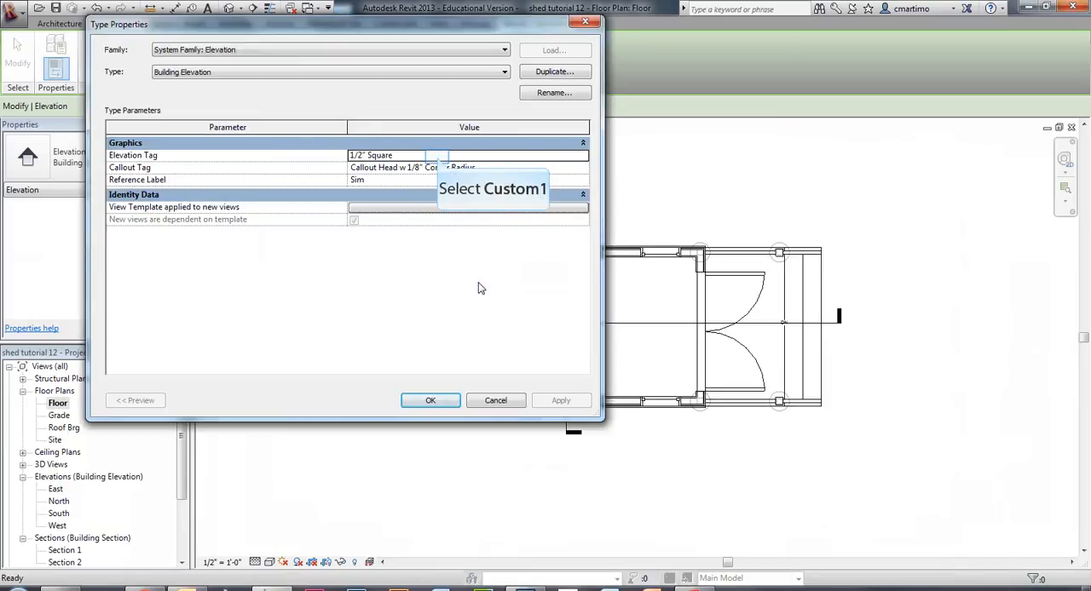
click(437, 156)
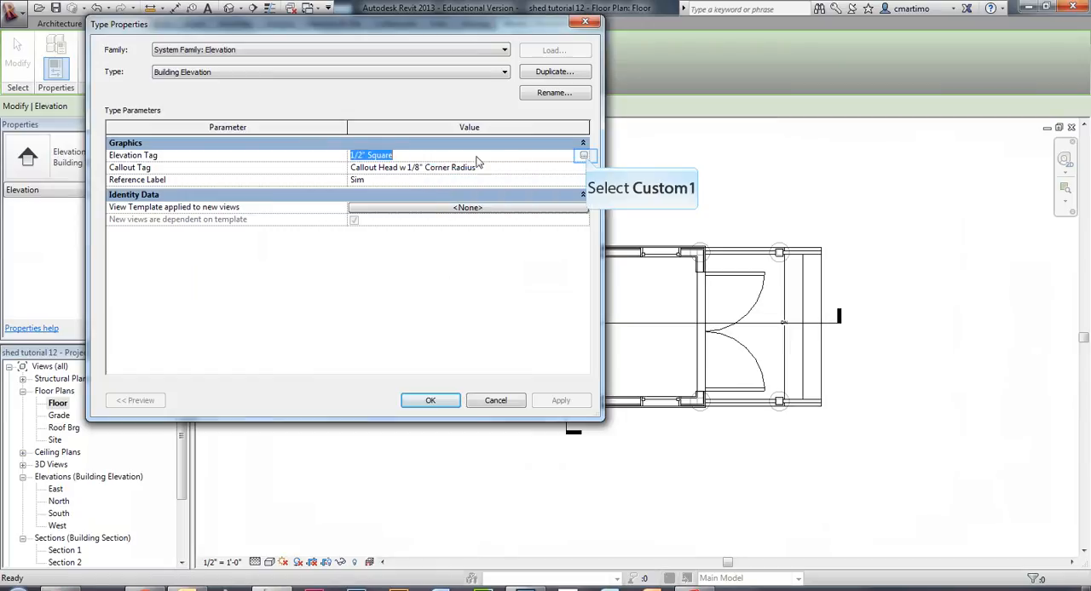
click(581, 156)
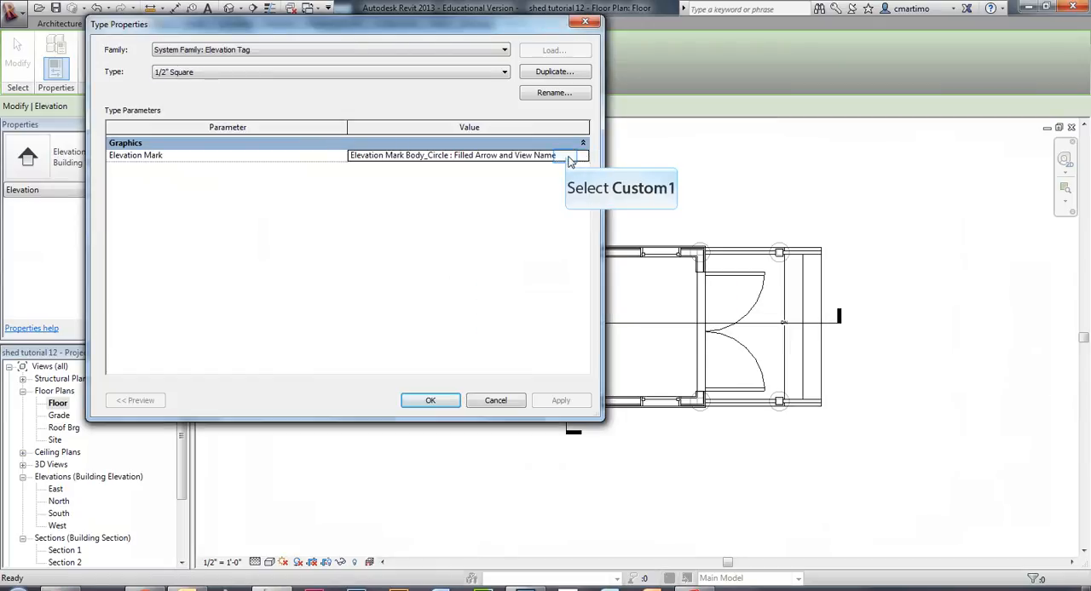
click(570, 160)
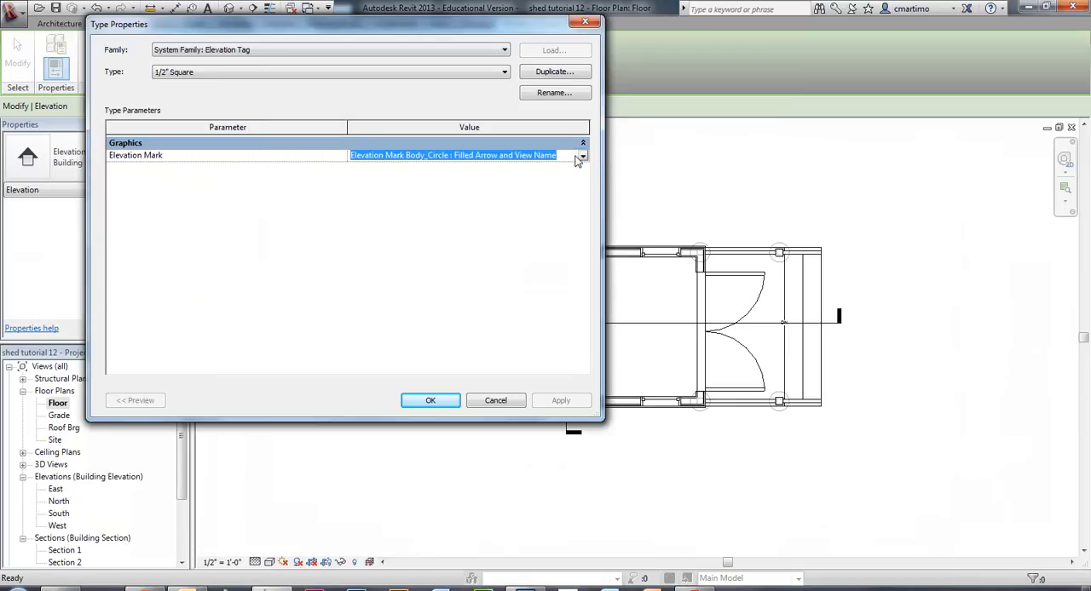
click(583, 157)
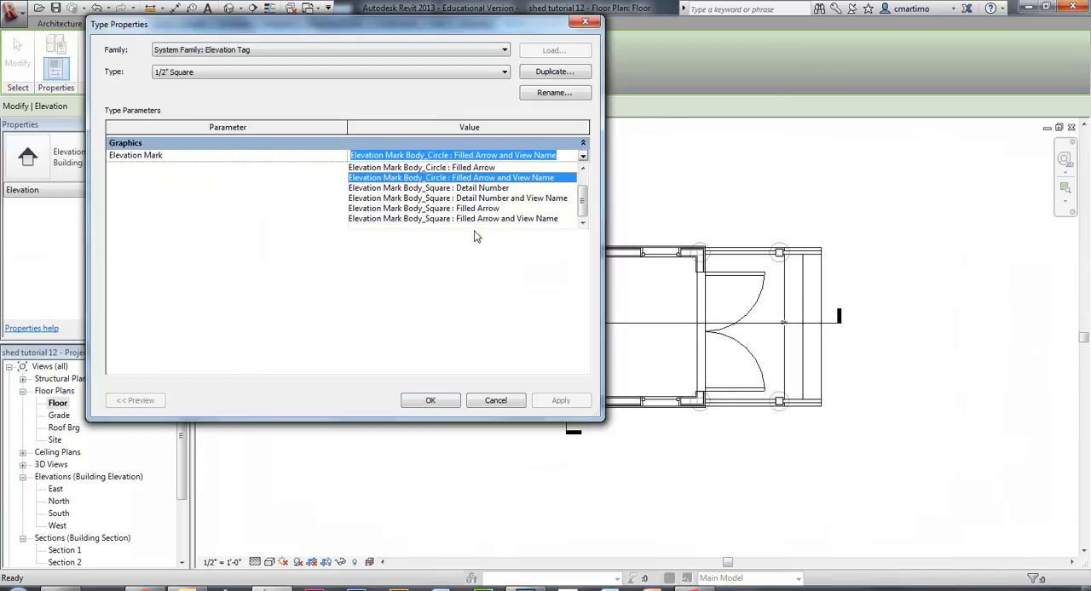
click(450, 403)
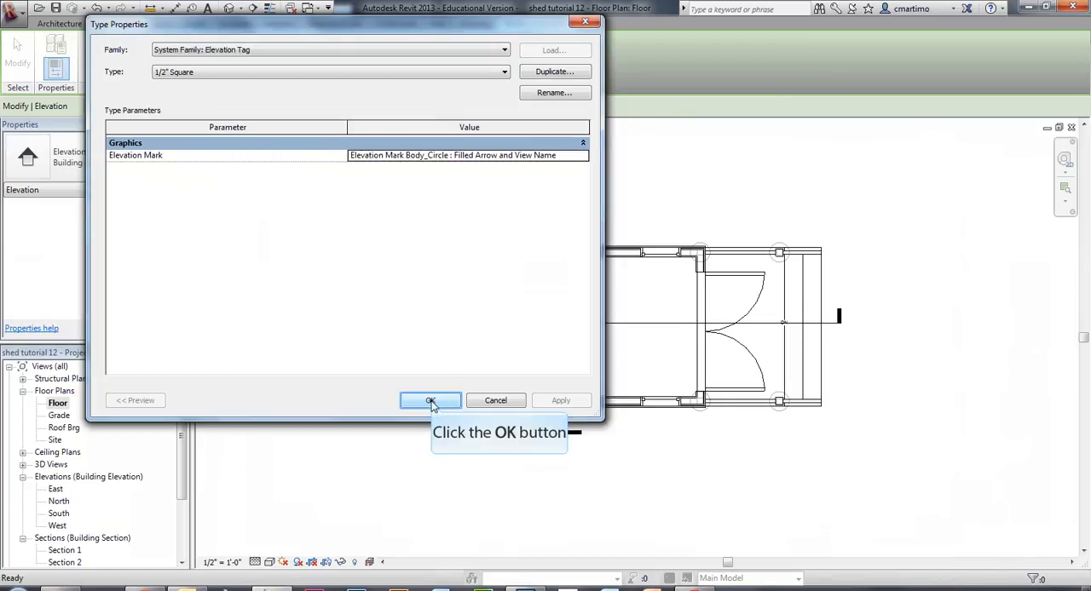
click(430, 402)
click(556, 403)
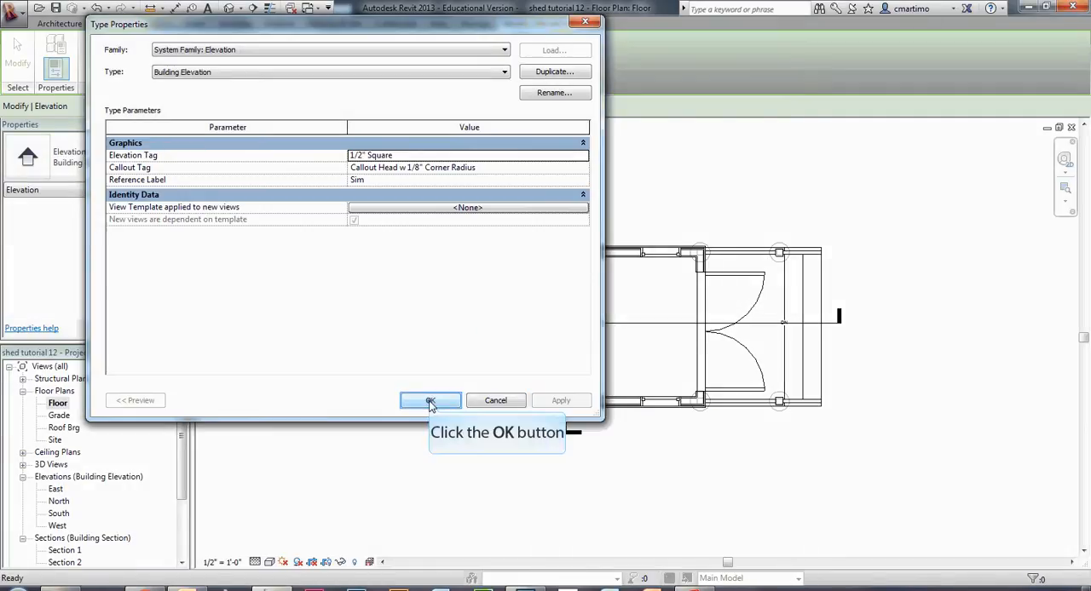
click(431, 402)
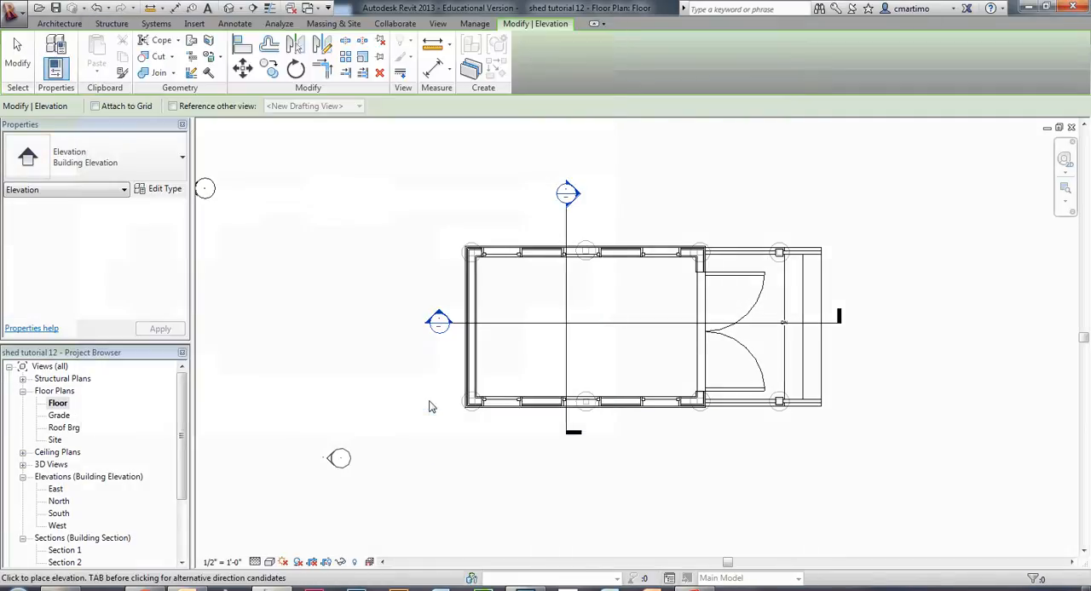
Place the building elevation mark below the shed's lower long wall, facing the building, and end the command.
click(626, 473)
key(Escape)
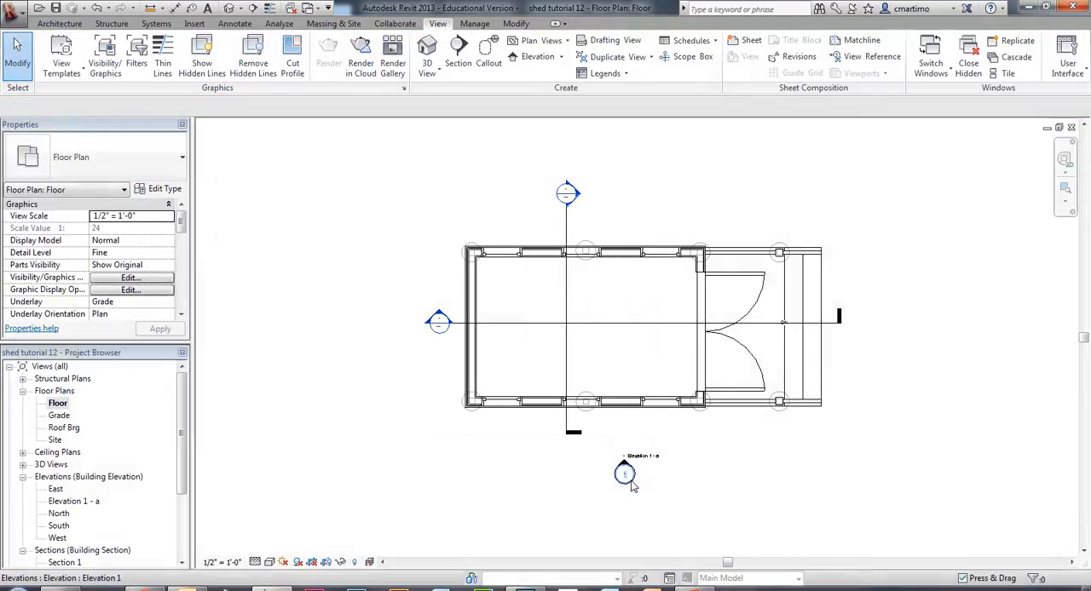
Open the Elevation Mark Body_Circle family from the US Imperial library's Annotations folder.
scroll(630, 477, up, 5)
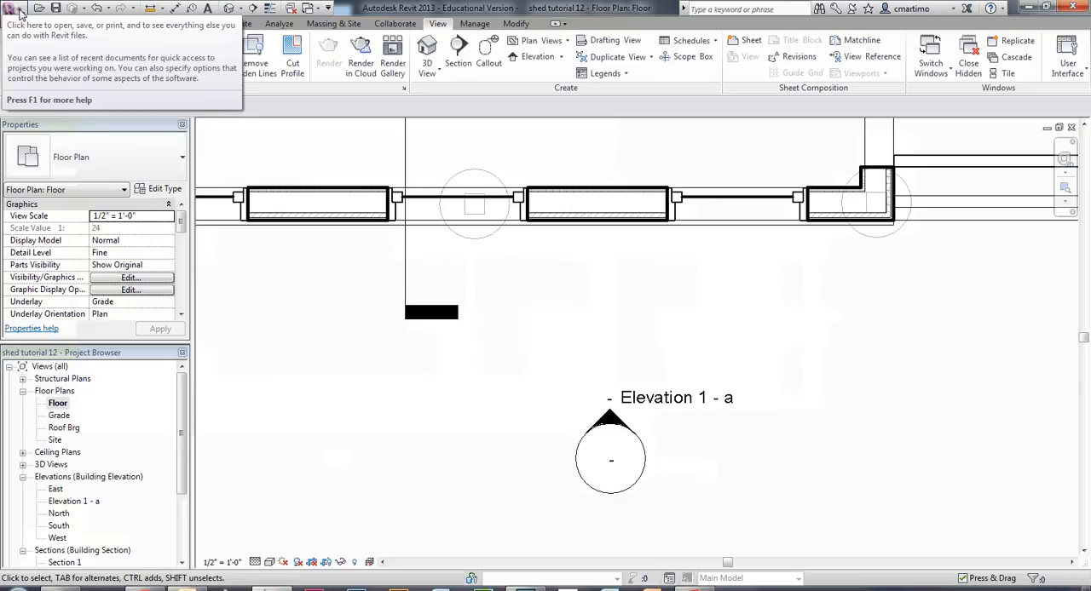
click(19, 12)
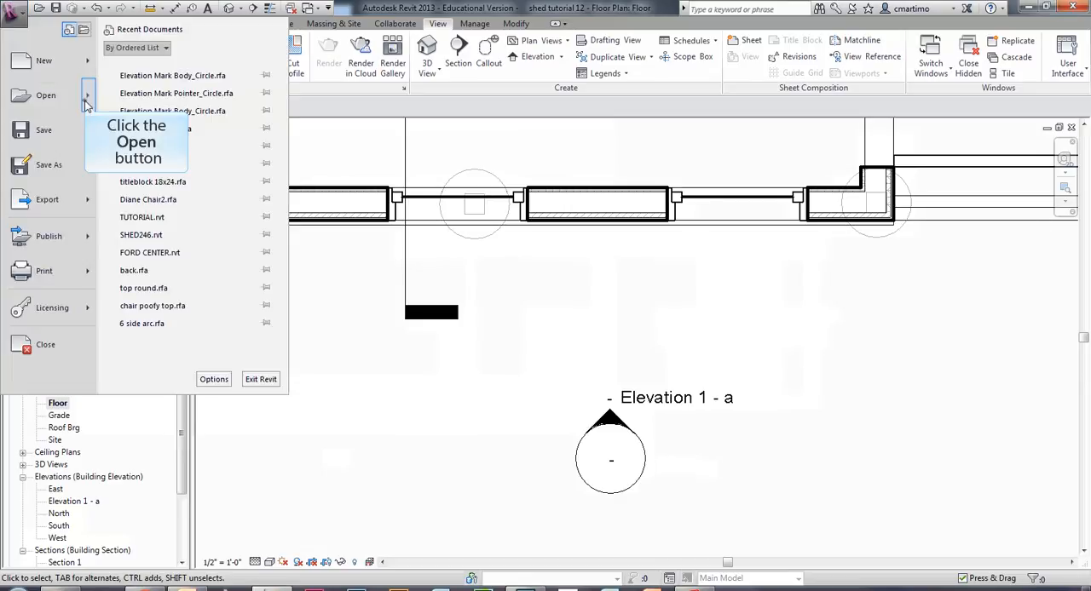
mouse_move(85, 101)
click(166, 104)
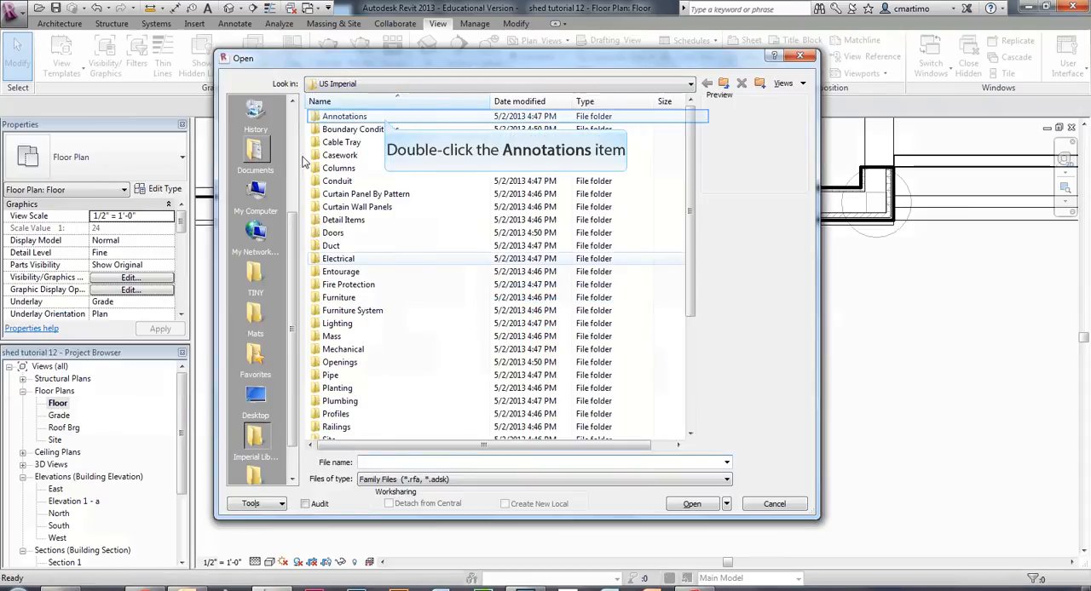
double_click(385, 119)
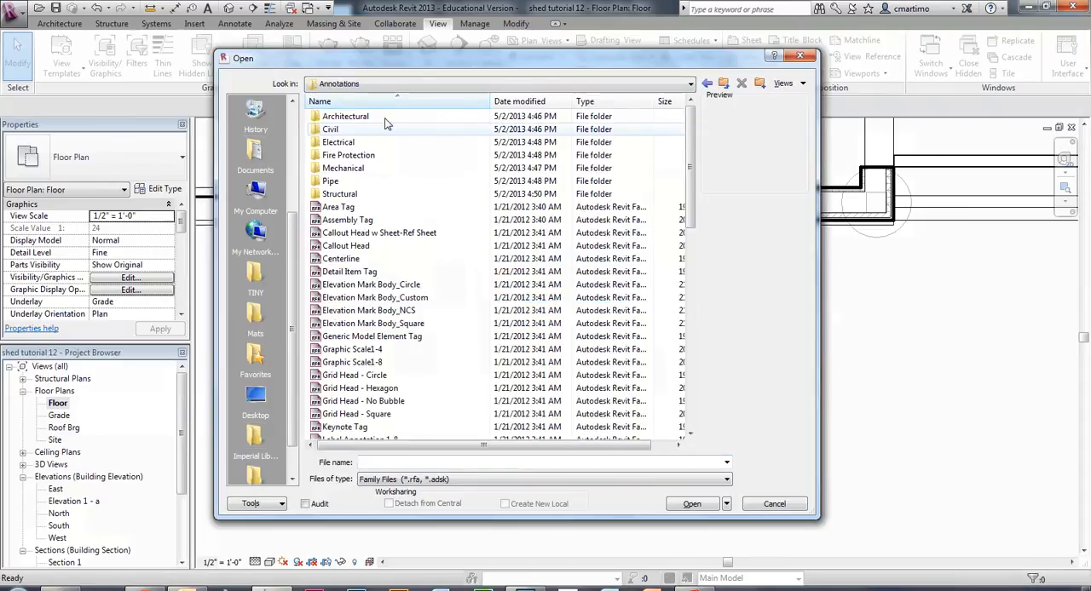
click(416, 288)
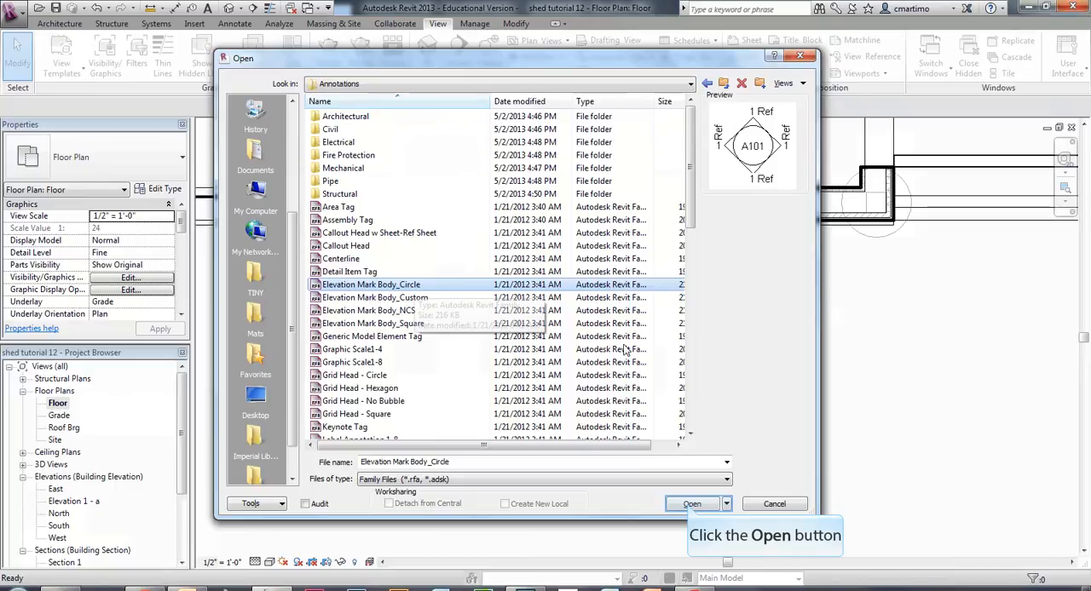
click(691, 505)
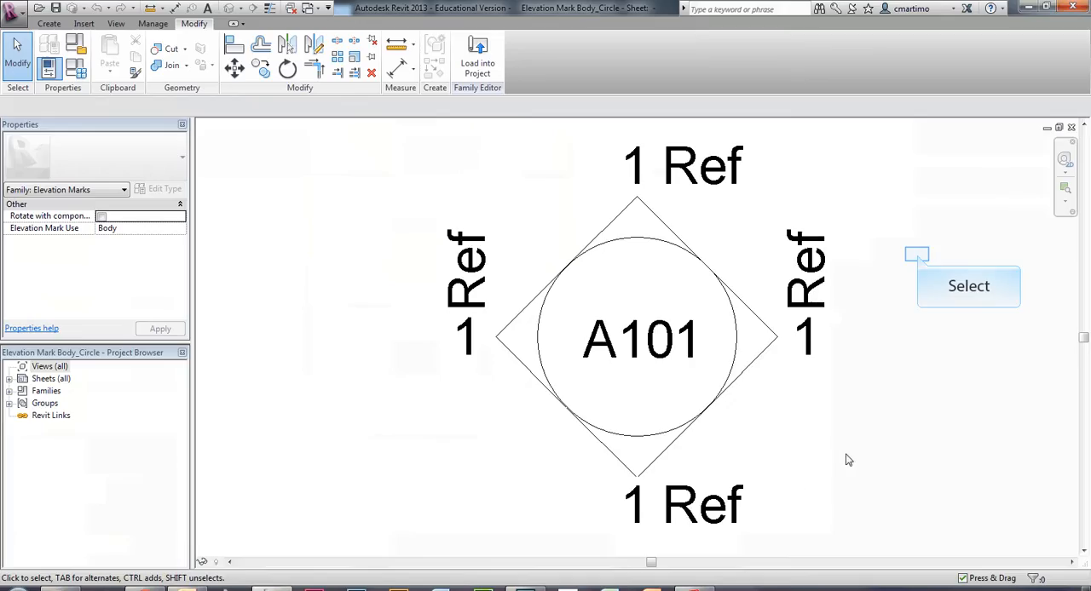
Open the nested family of the upper pointer in the elevation mark body for editing.
middle_drag(918, 258, 807, 376)
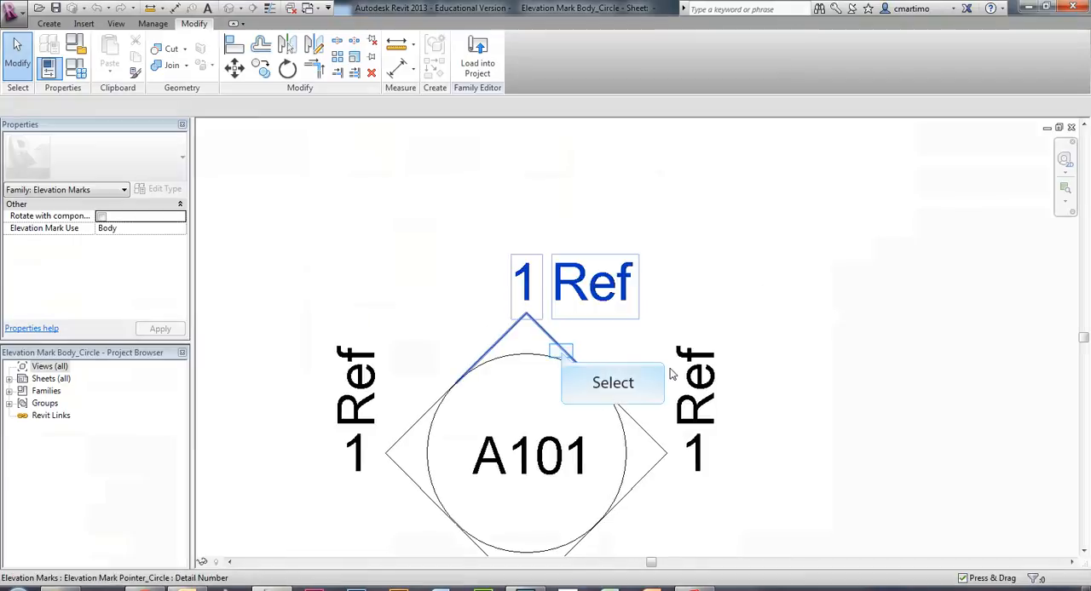
click(562, 356)
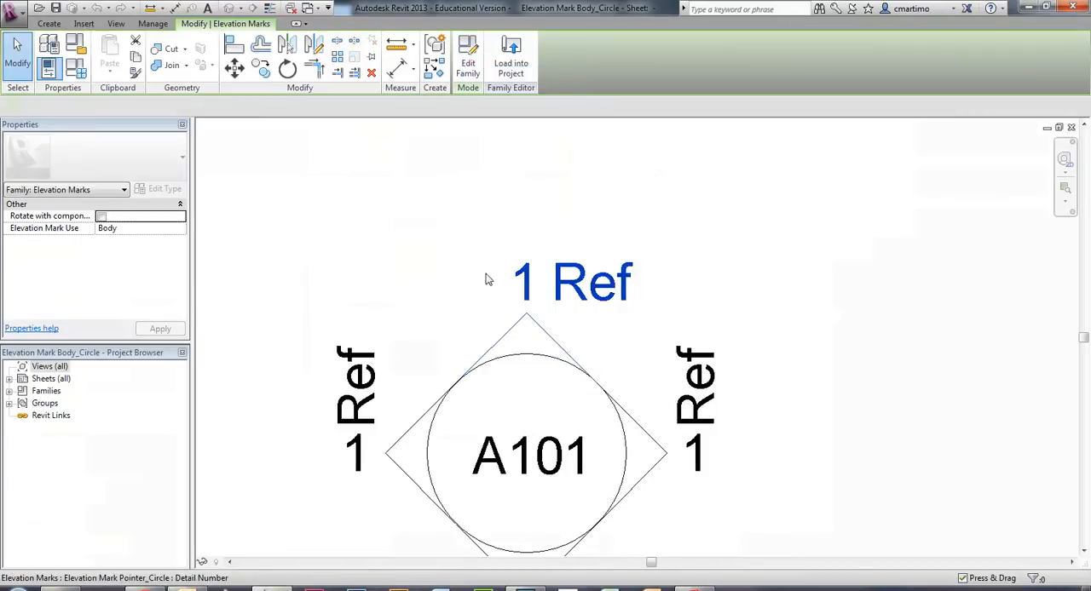
click(464, 61)
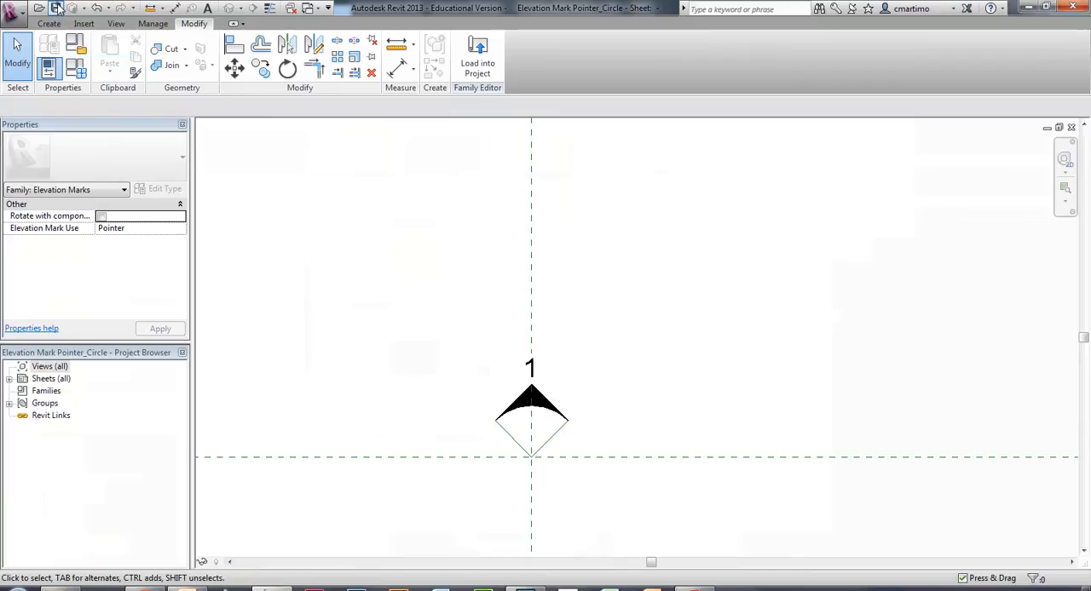
Load the edited pointer family into the first listed Elevation Mark Body_Circle.rfa only, overwriting the existing version and its parameter values.
click(474, 51)
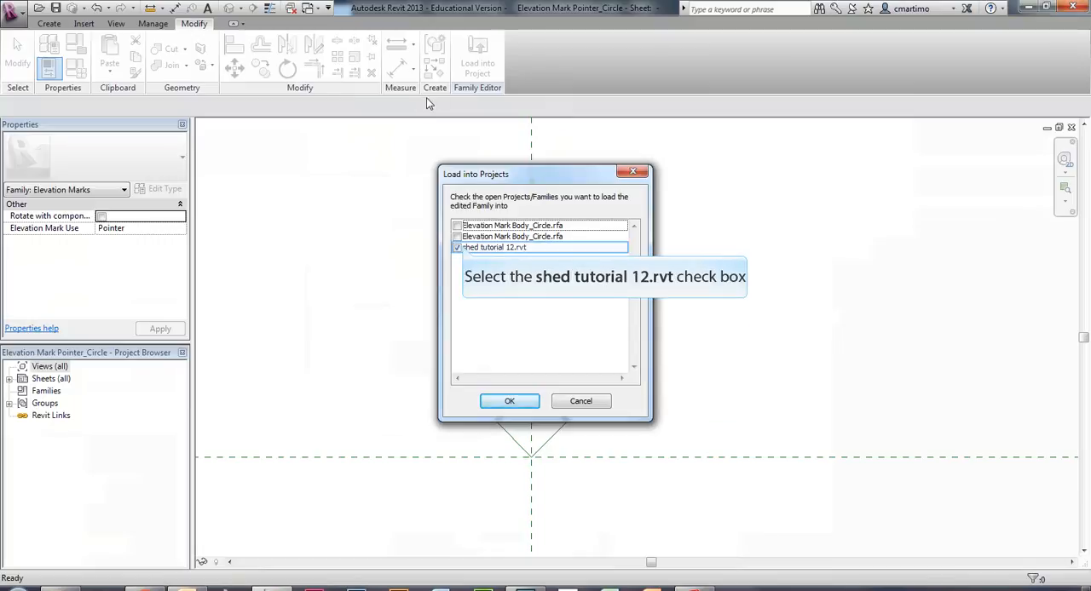
click(457, 248)
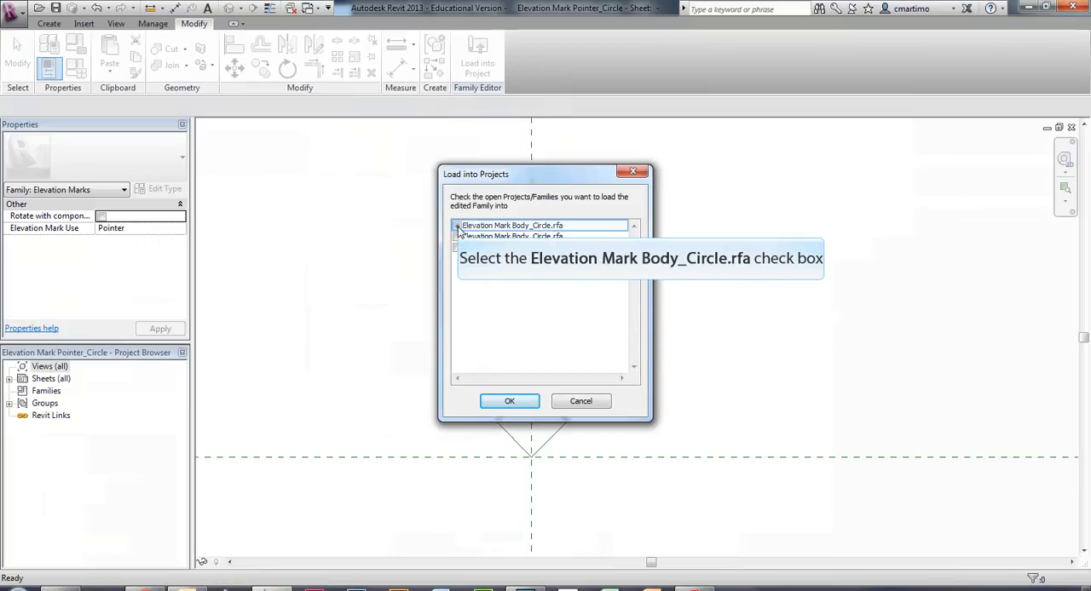
click(457, 225)
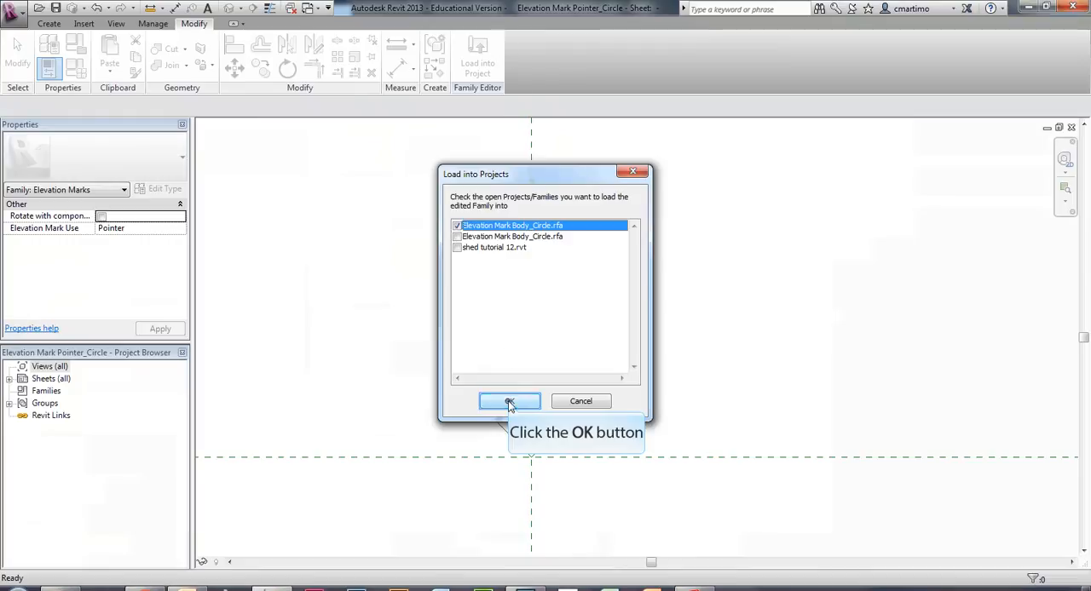
click(509, 402)
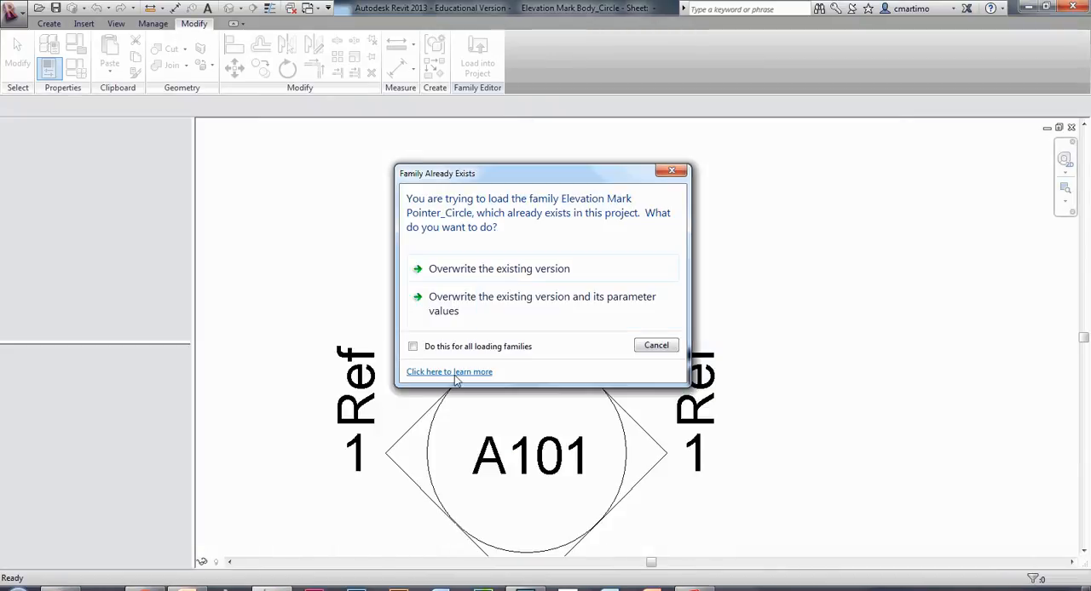
click(492, 307)
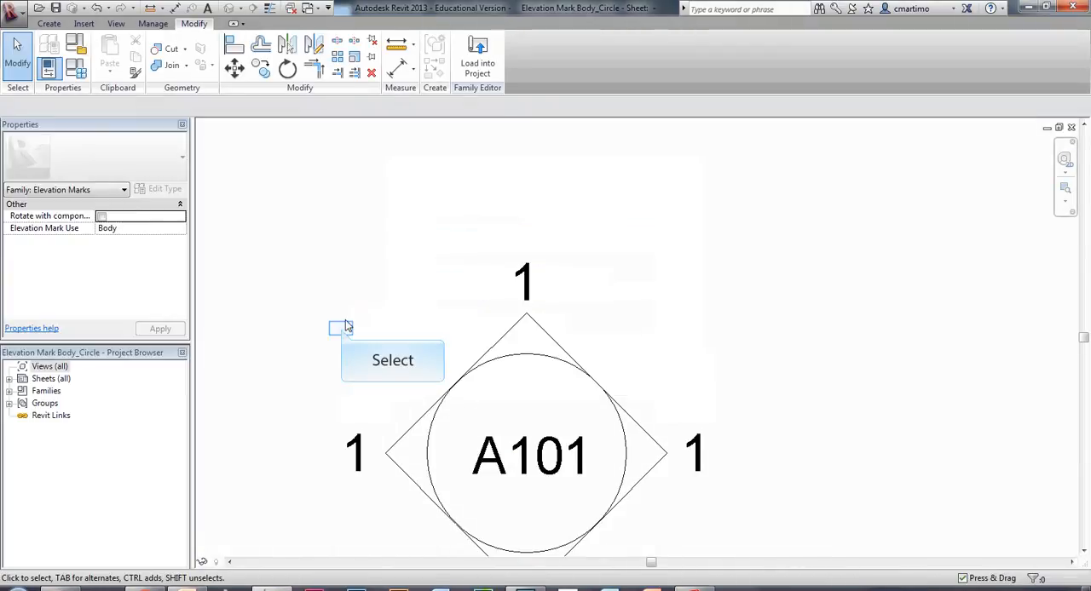
middle_drag(343, 331, 420, 237)
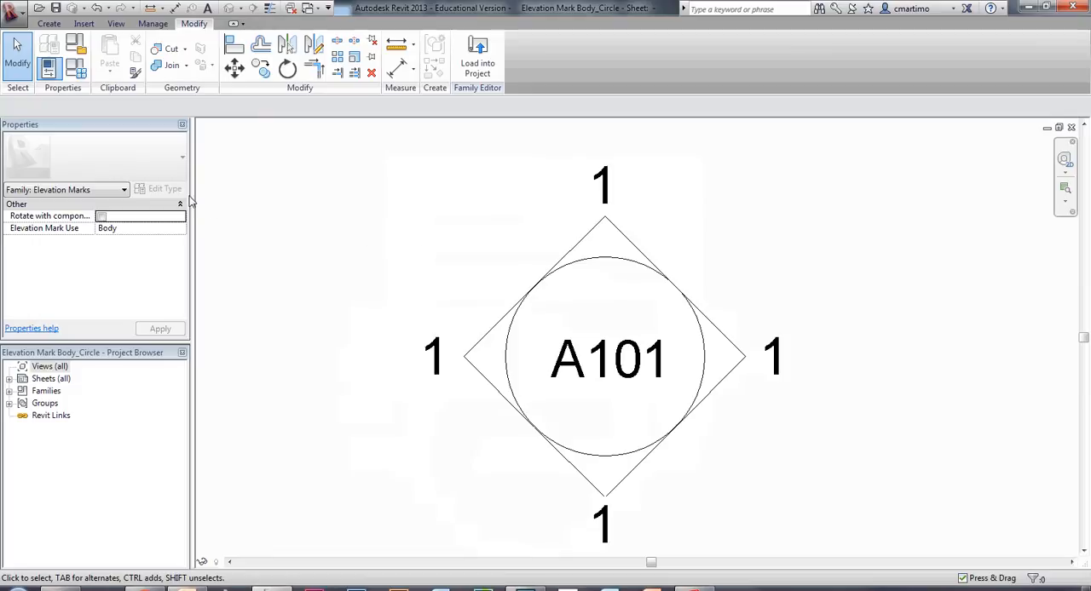
Try to save Elevation Mark Body_Circle in the shed folder's annotations subfolder, and close the family without saving changes.
click(56, 9)
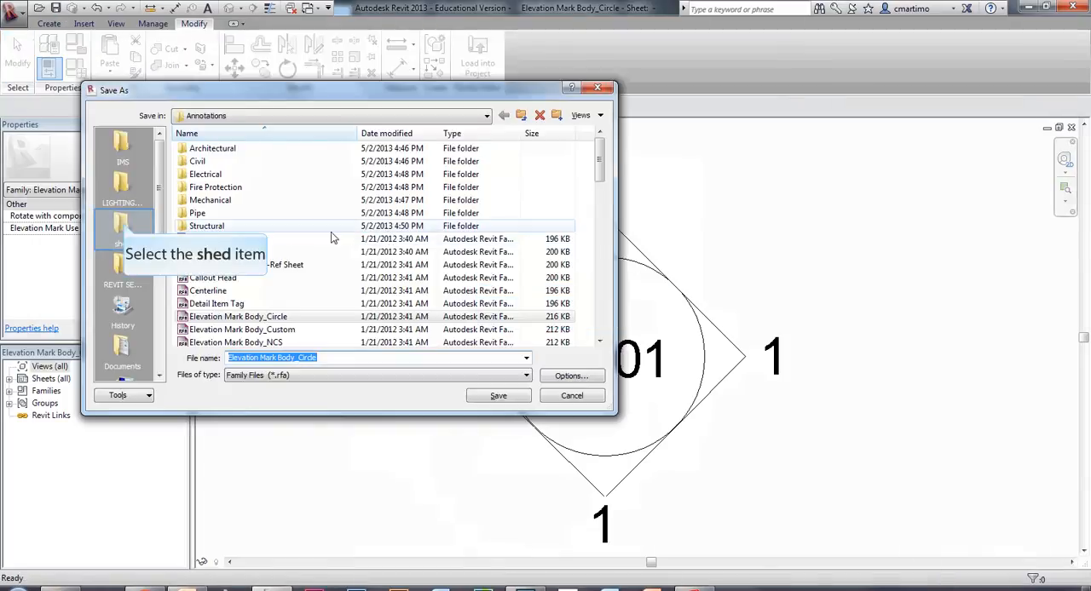
click(124, 227)
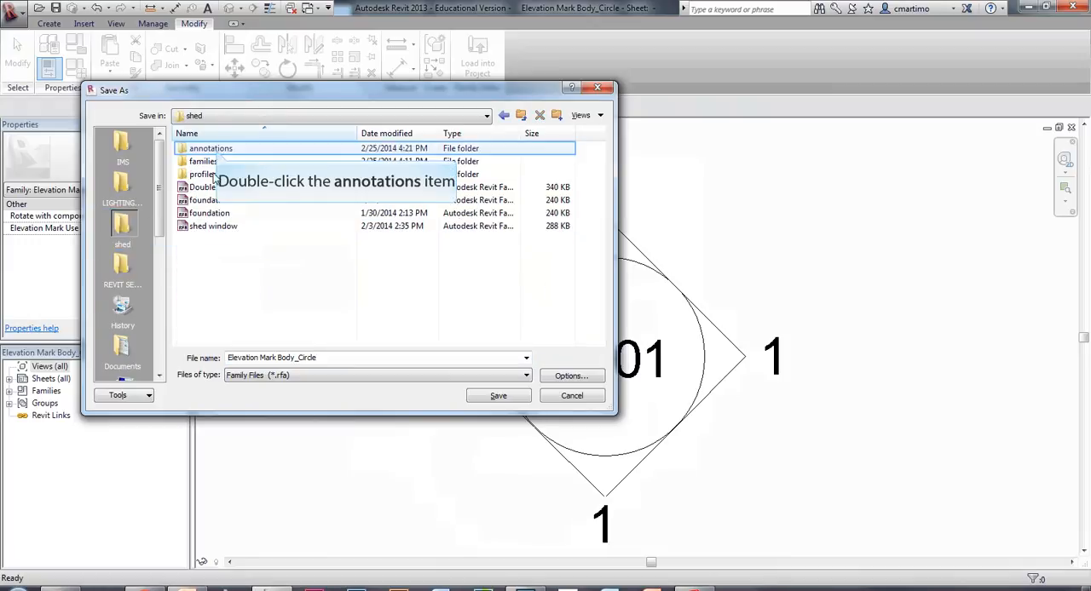
double_click(218, 150)
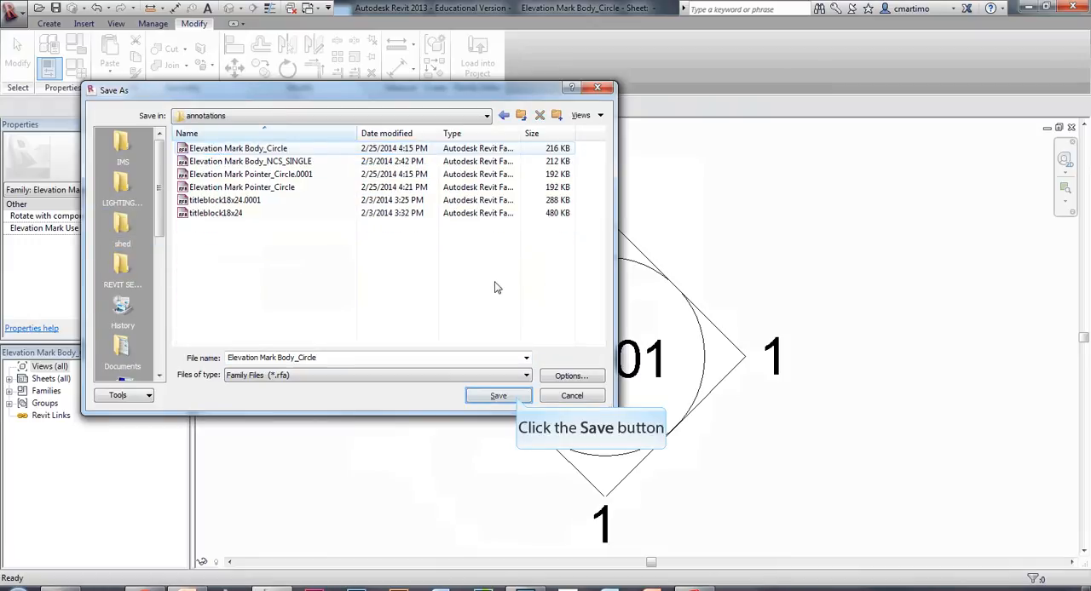
click(515, 396)
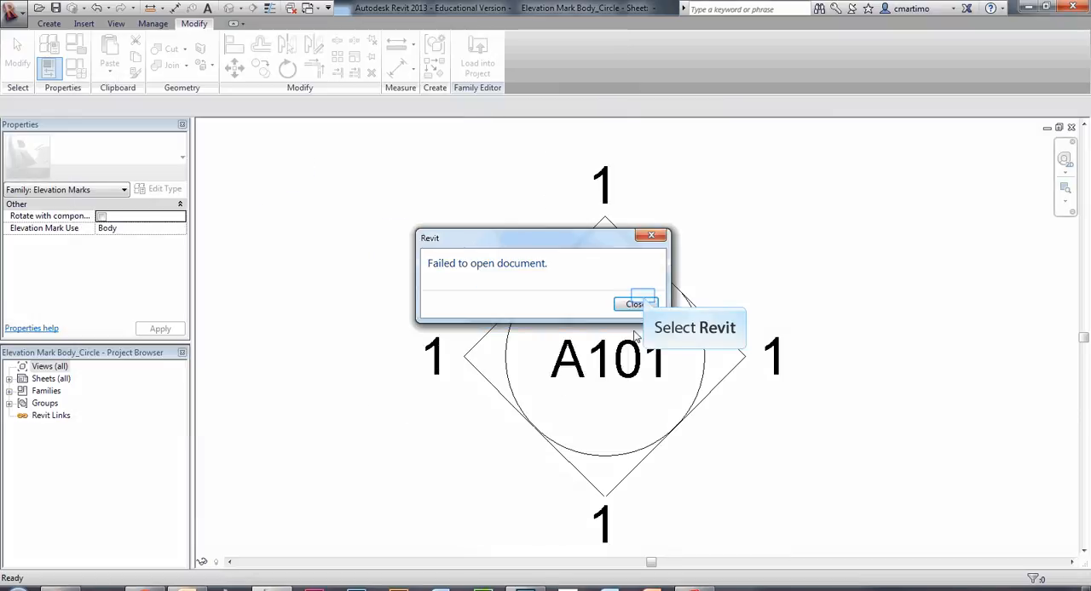
click(639, 305)
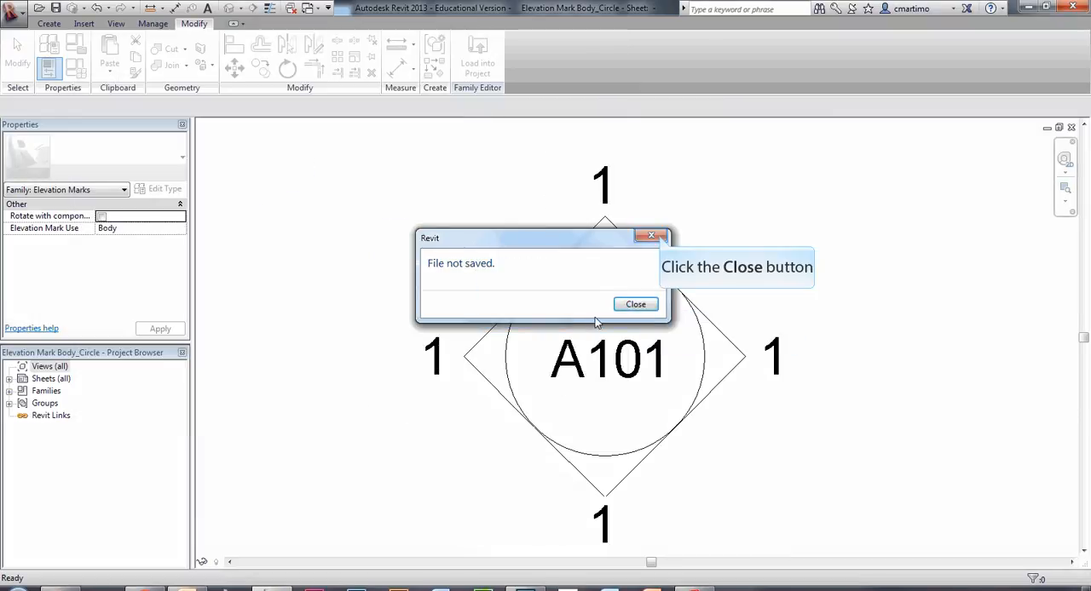
click(659, 238)
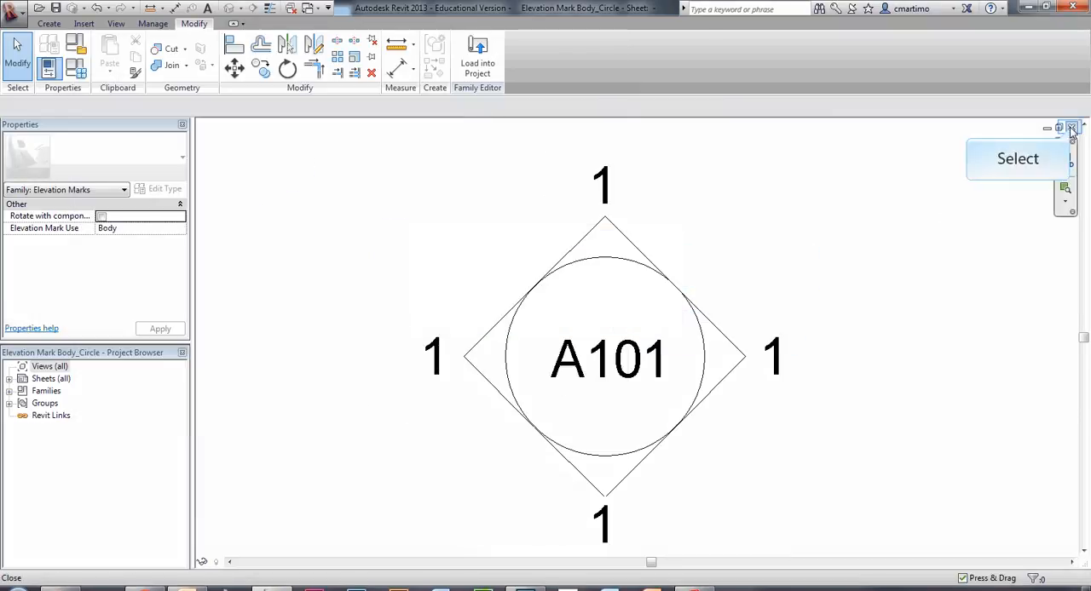
click(1072, 127)
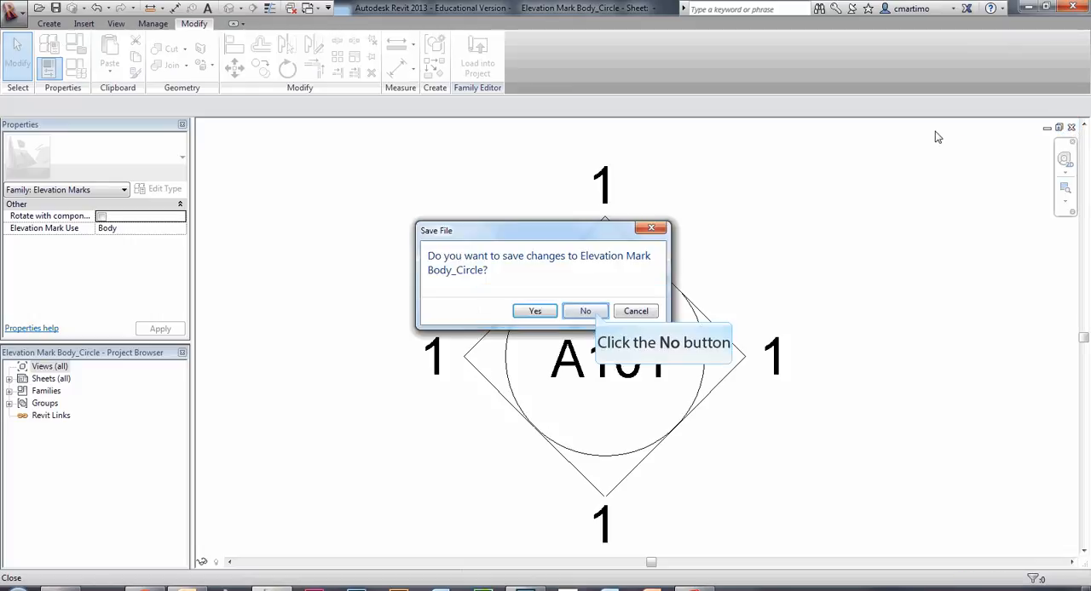
click(585, 311)
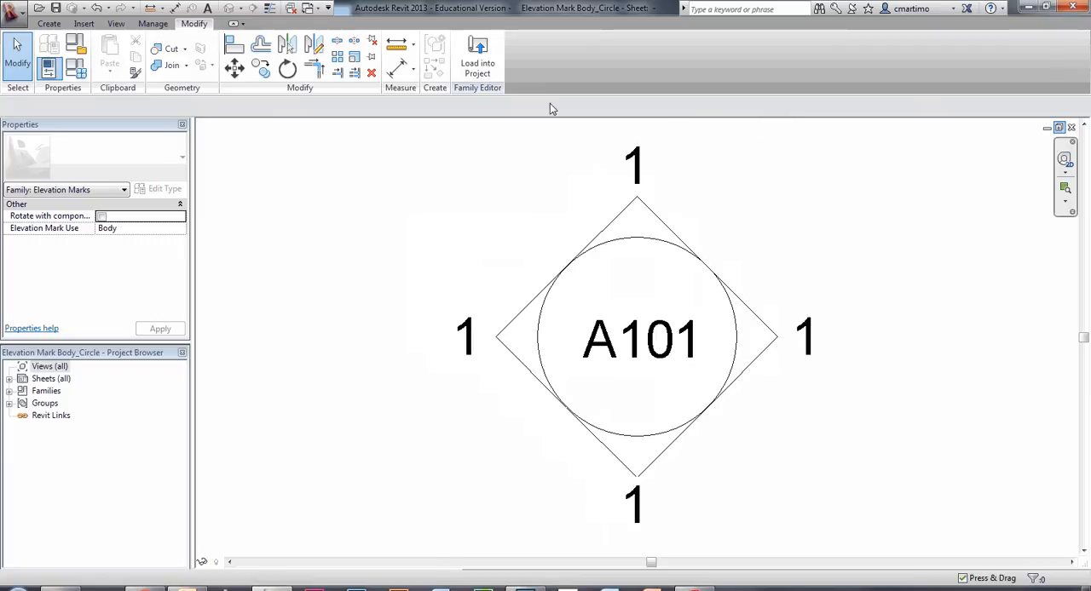
Load Elevation Mark Body_Circle into shed tutorial 12.rvt, overwriting the existing family, the shared pointer sub-component and their parameter values.
click(477, 68)
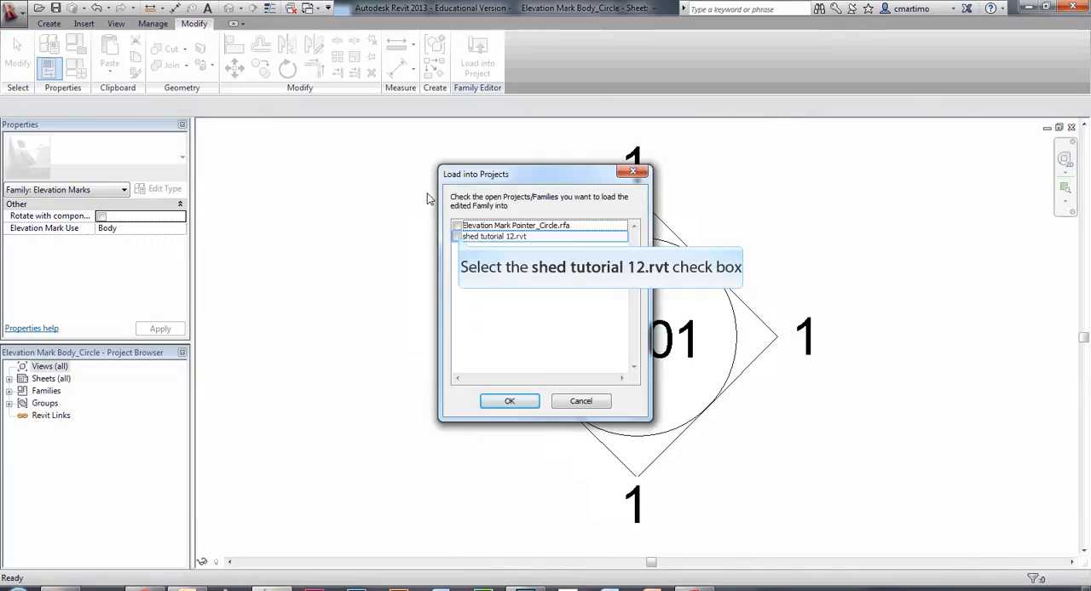
click(457, 236)
click(509, 401)
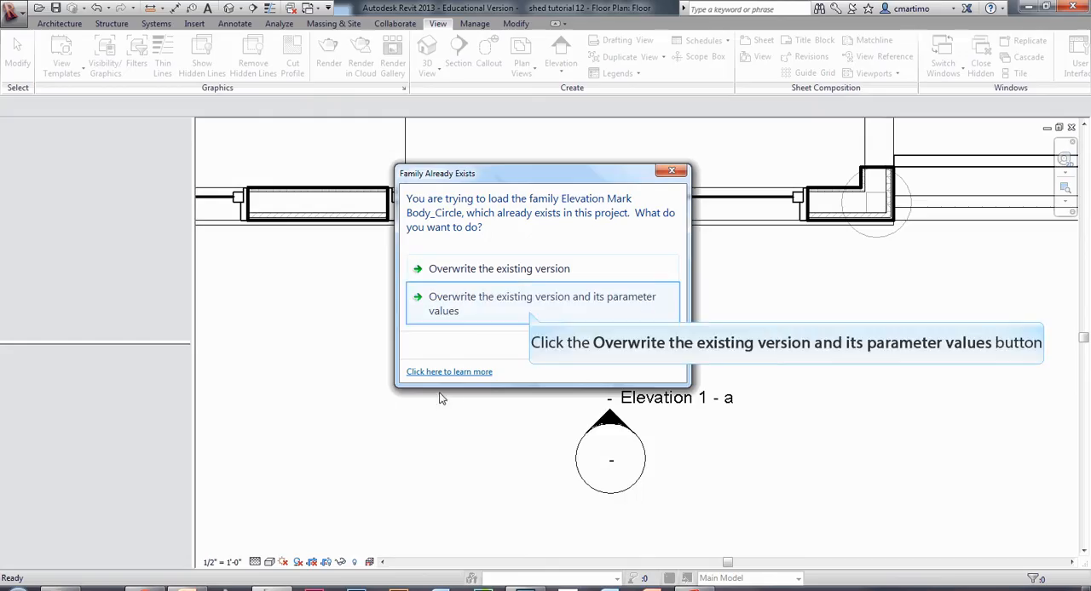
click(528, 309)
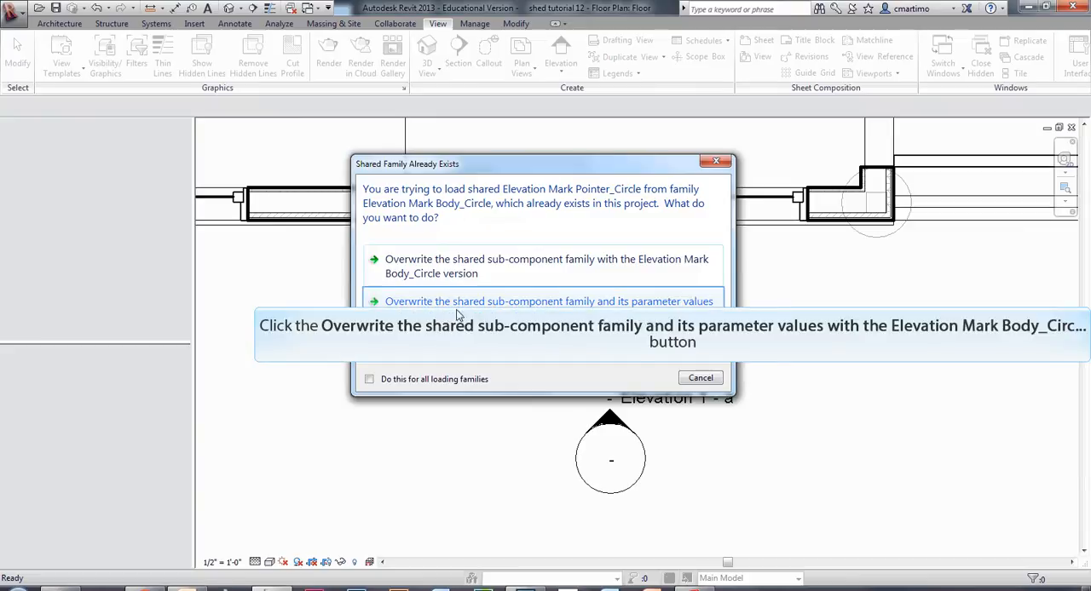
click(511, 313)
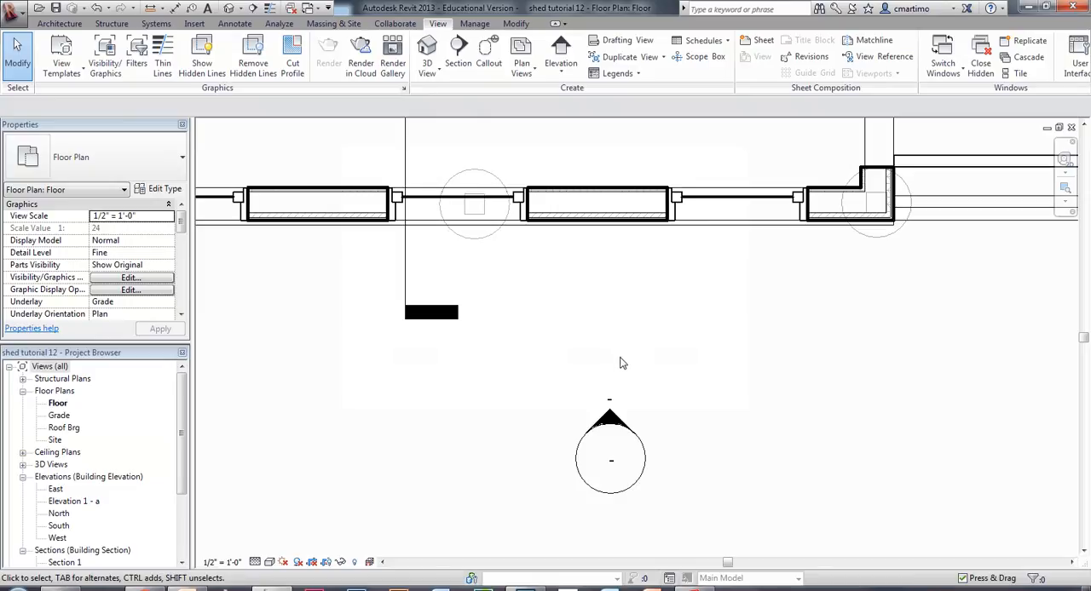
Place building elevation marks facing the shed's rear end wall, upper long wall and porch end, and end the command.
scroll(588, 336, down, 4)
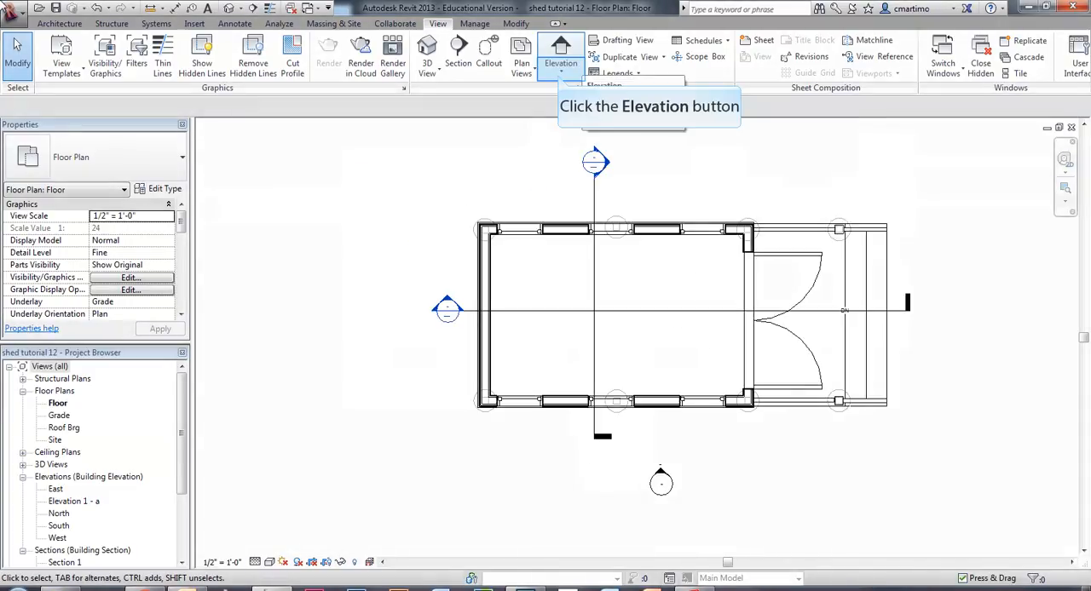
click(560, 79)
click(569, 93)
click(336, 275)
middle_drag(680, 143, 667, 217)
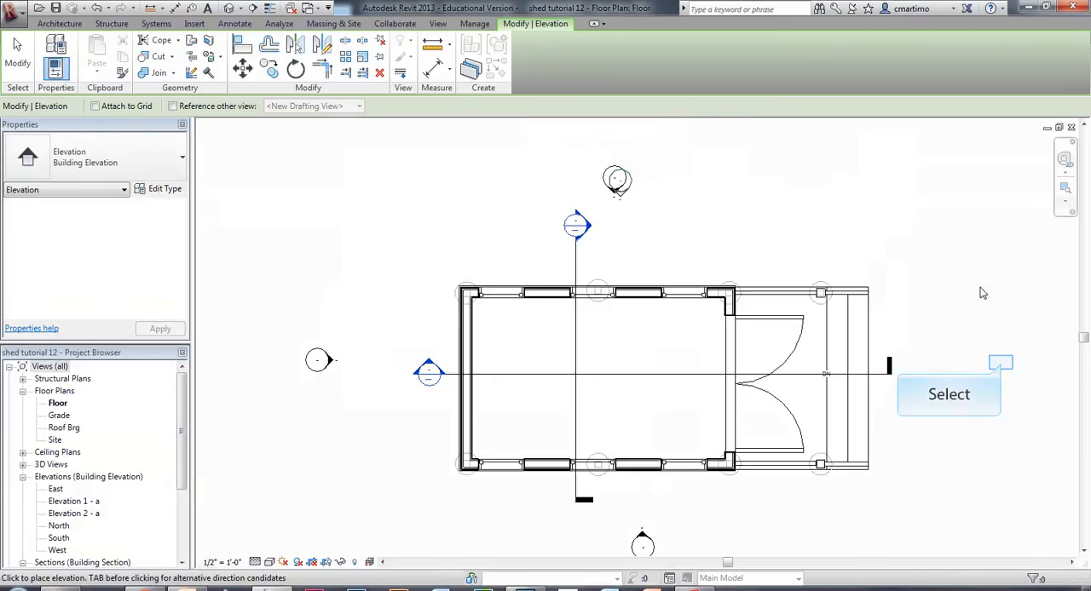
click(1000, 364)
mouse_move(401, 250)
middle_down()
mouse_move(414, 239)
mouse_move(400, 225)
middle_up()
key(Escape)
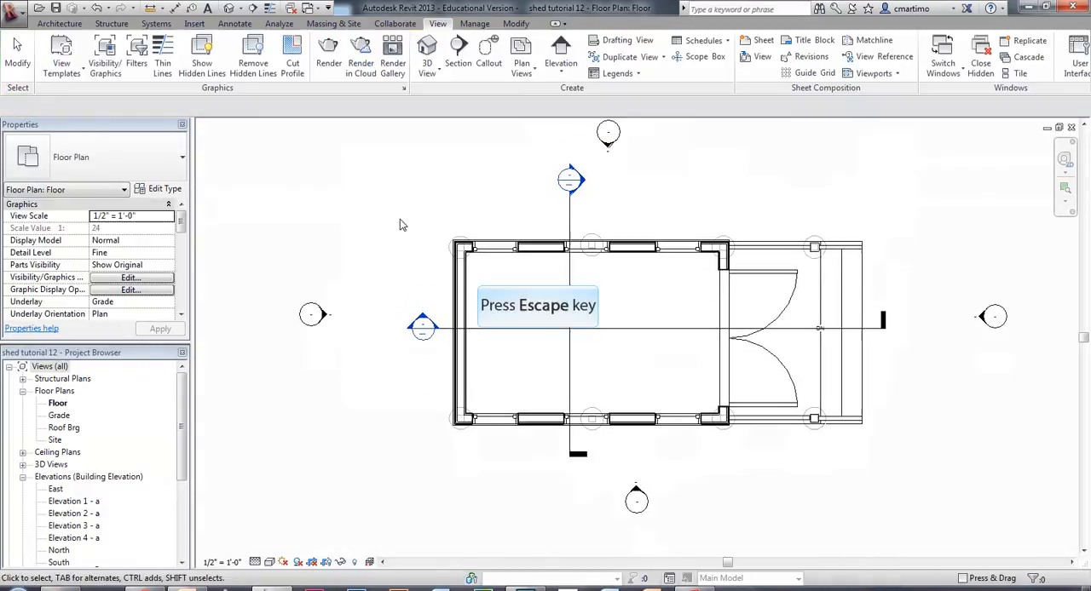
key(Escape)
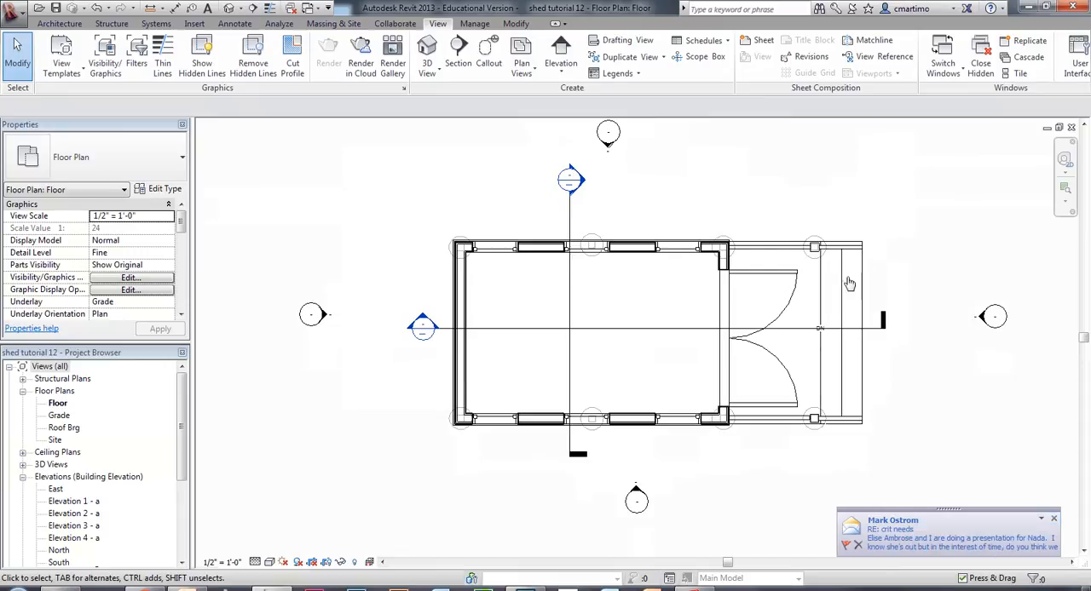
click(1053, 520)
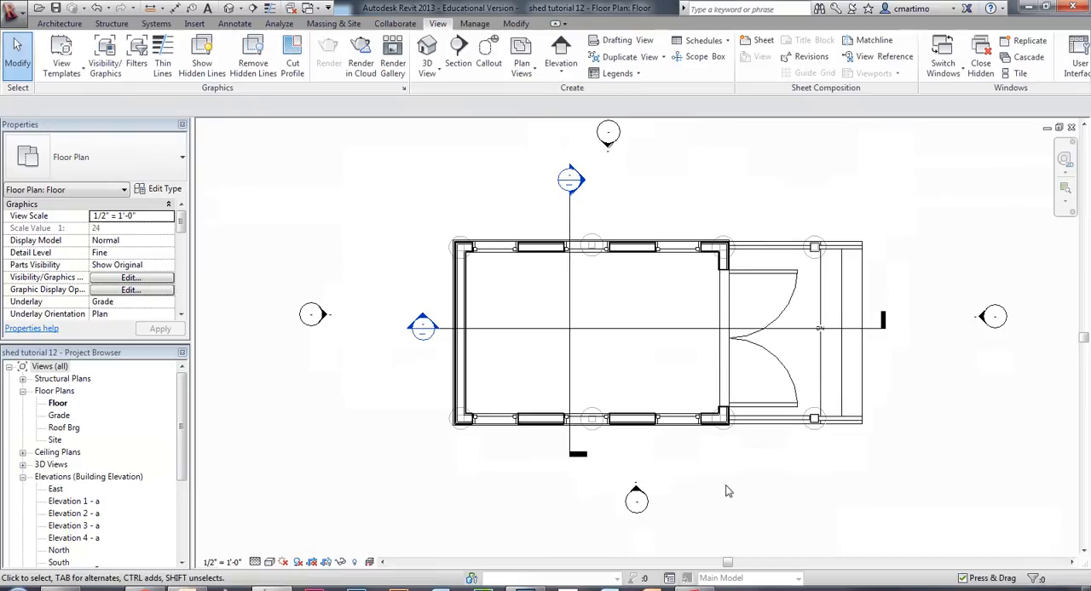
Create a callout around the window jamb nearest the porch-side corner of the shed's lower long wall.
scroll(711, 446, up, 4)
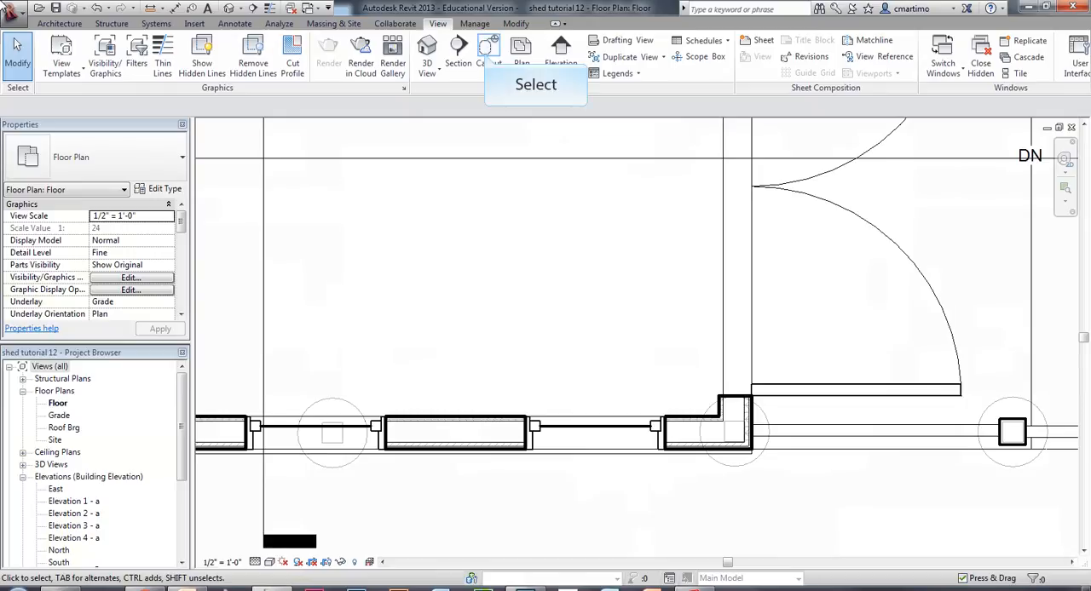
click(484, 53)
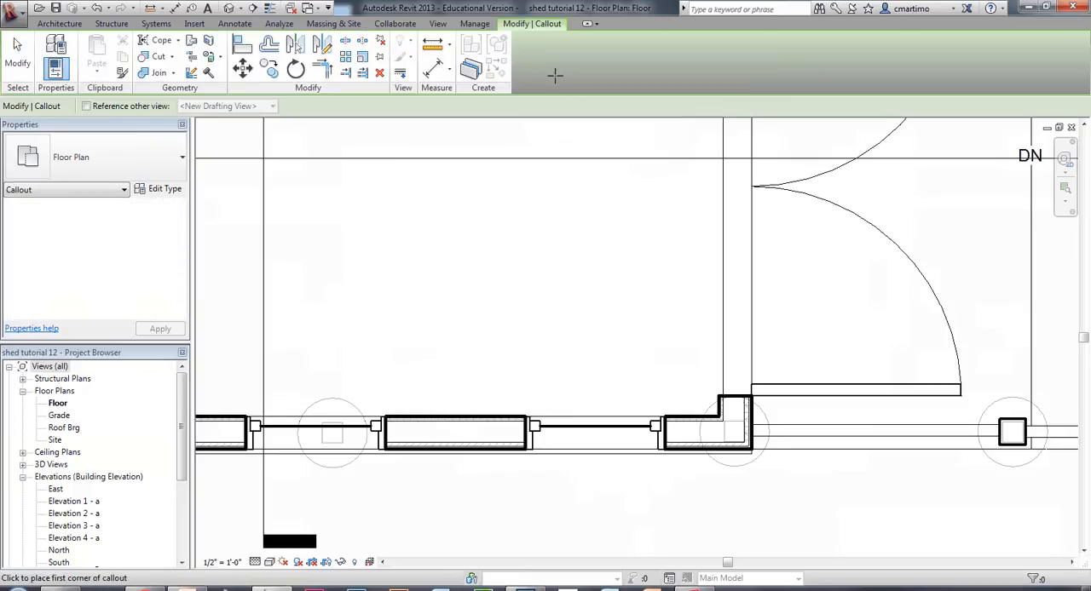
drag(640, 388, 687, 481)
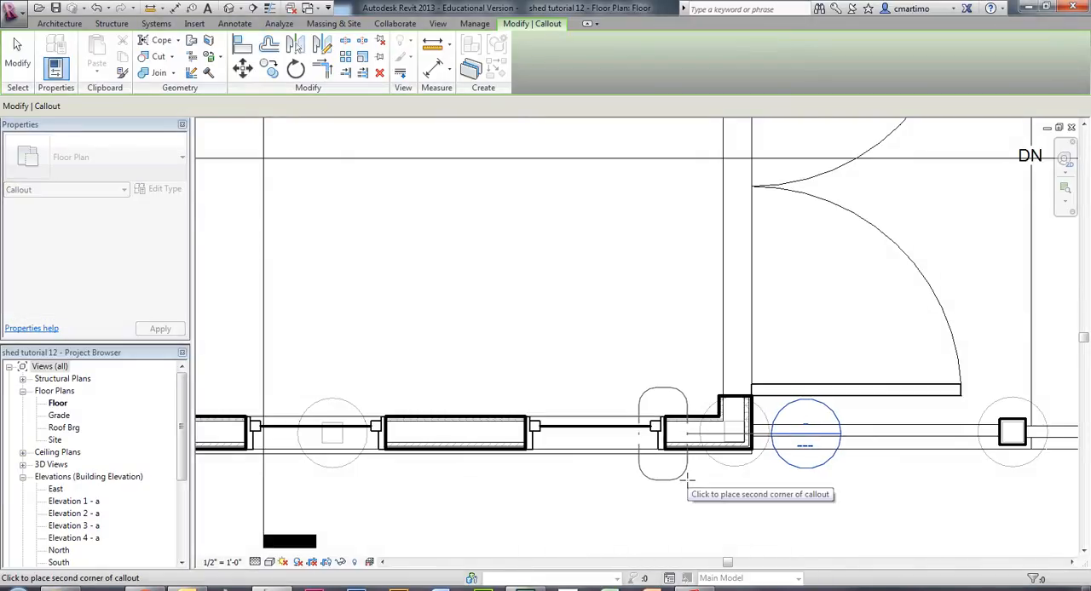
click(687, 476)
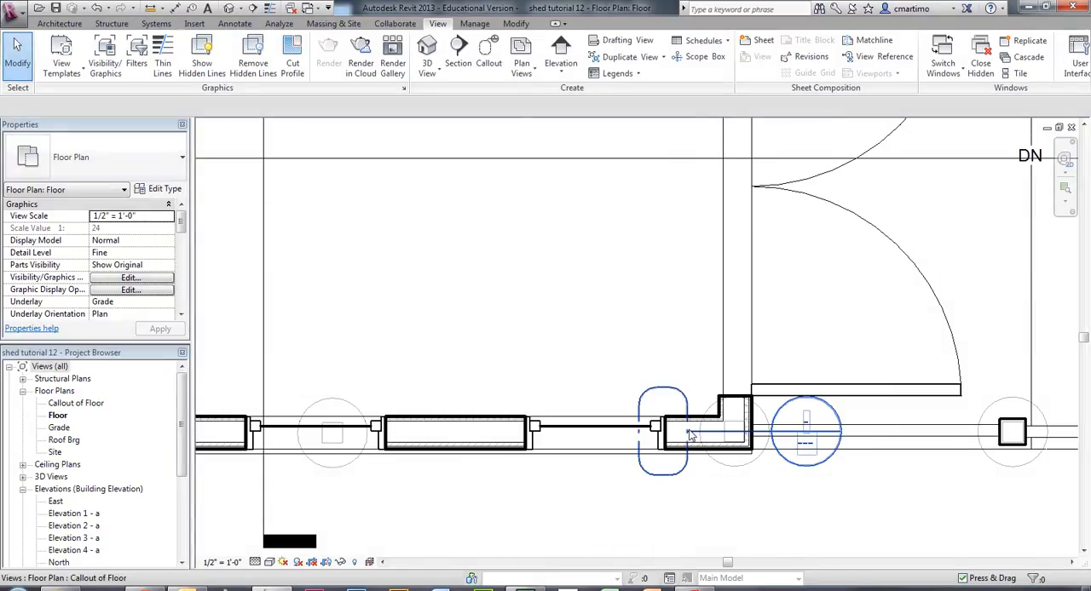
Move the window jamb callout's head inside the shed, above the jamb, and pull in its leader elbow to shorten the leader.
scroll(692, 436, up, 4)
click(685, 439)
drag(685, 438, 803, 437)
drag(648, 294, 617, 245)
mouse_move(909, 437)
mouse_down()
mouse_move(613, 205)
mouse_move(548, 110)
mouse_move(560, 105)
mouse_move(565, 148)
mouse_up()
middle_drag(532, 281, 570, 408)
scroll(568, 406, down, 2)
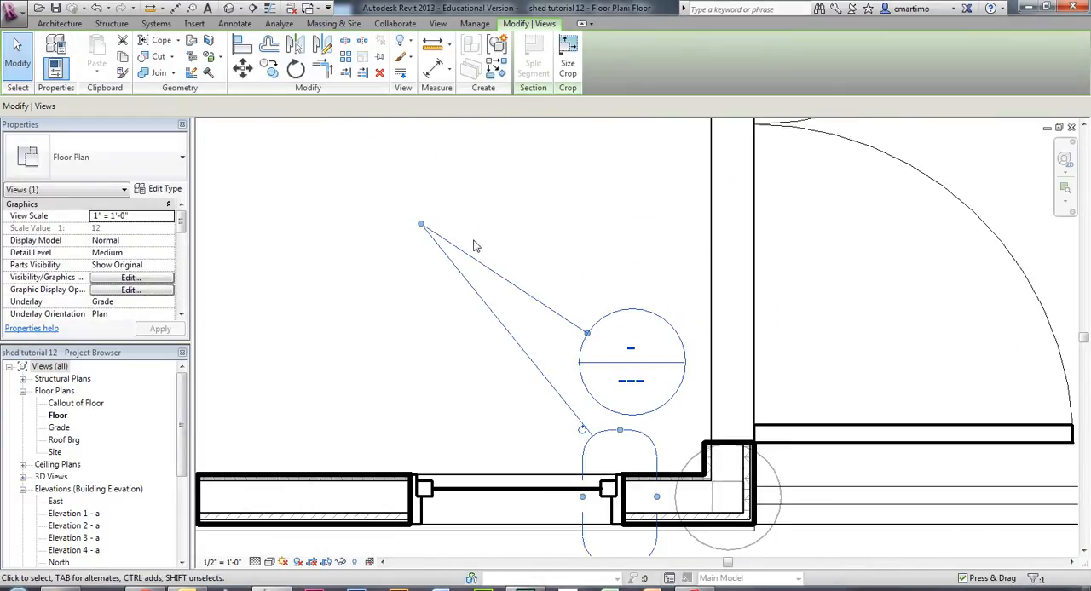
drag(421, 224, 589, 401)
key(Escape)
click(523, 363)
Create a callout around the upper jamb of the double door in the porch-side wall and end the command.
middle_drag(530, 371, 453, 440)
scroll(447, 425, down, 2)
middle_drag(626, 201, 685, 160)
scroll(679, 391, up, 2)
middle_drag(594, 344, 564, 589)
scroll(563, 589, down, 1)
scroll(550, 588, down, 2)
middle_drag(594, 484, 617, 382)
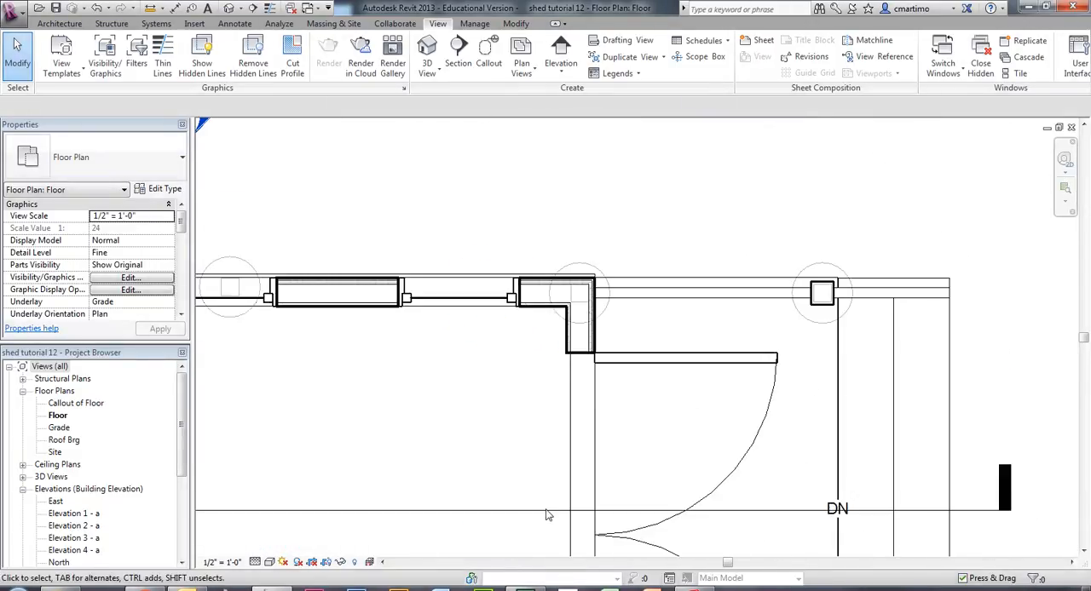
click(491, 58)
click(555, 233)
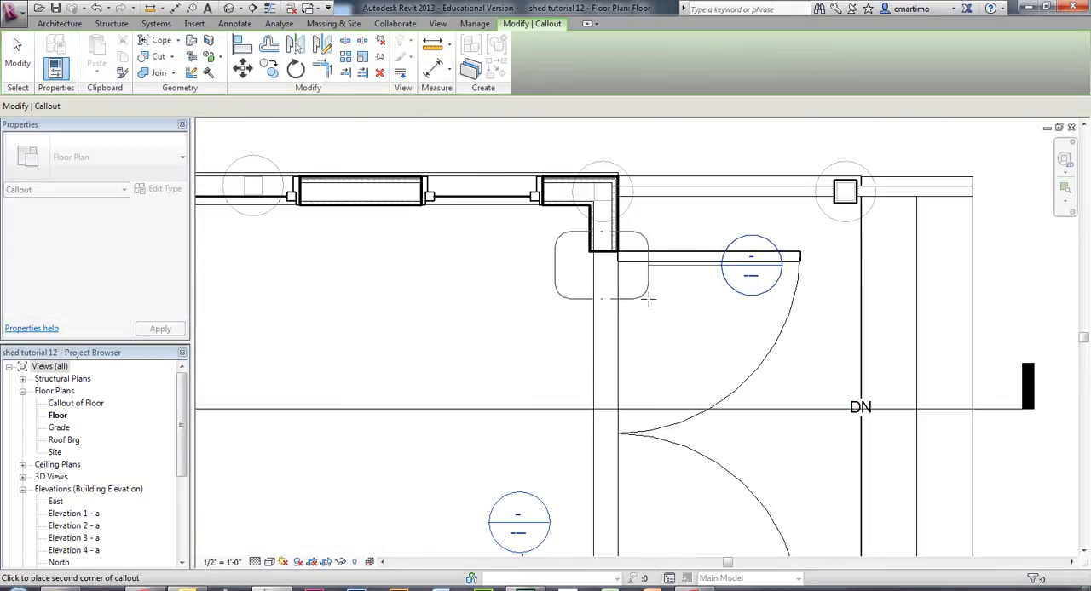
click(648, 298)
key(Escape)
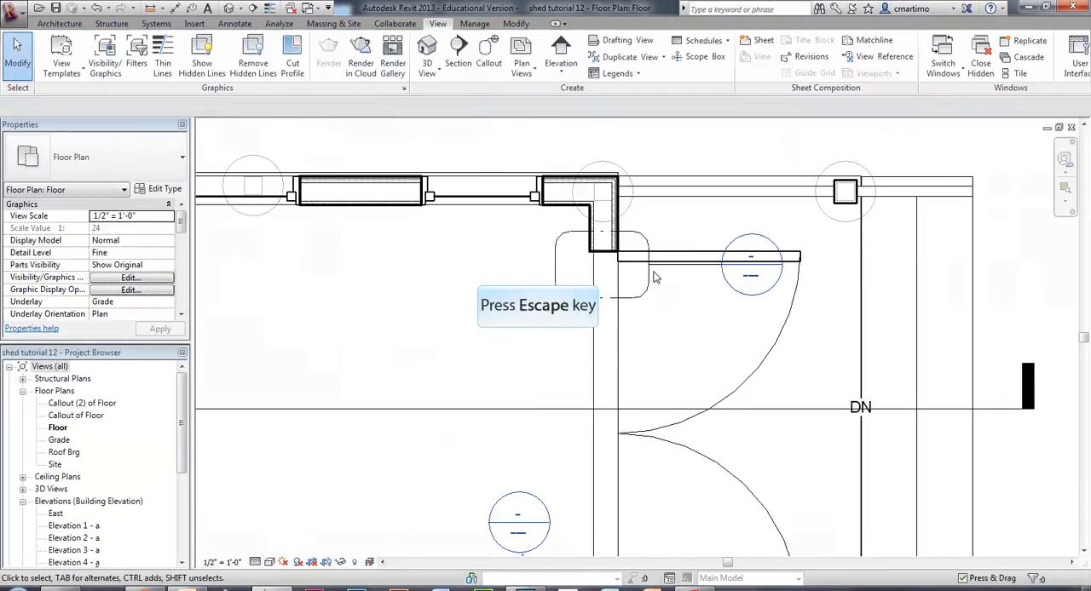
Move the door jamb callout's head to the interior side of the porch-side wall and deselect the callout.
click(650, 267)
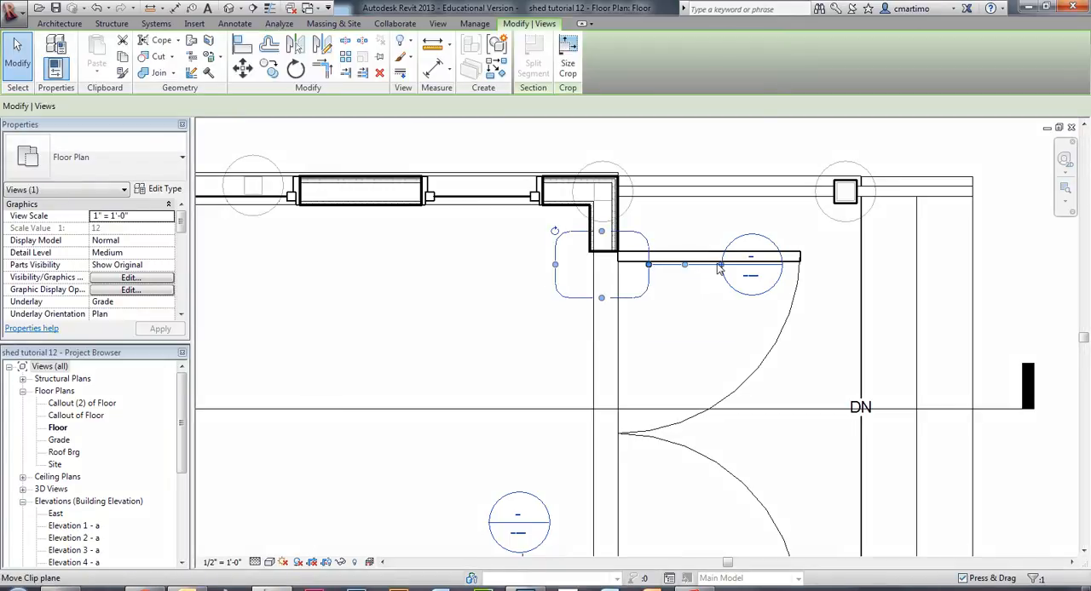
drag(720, 269, 518, 277)
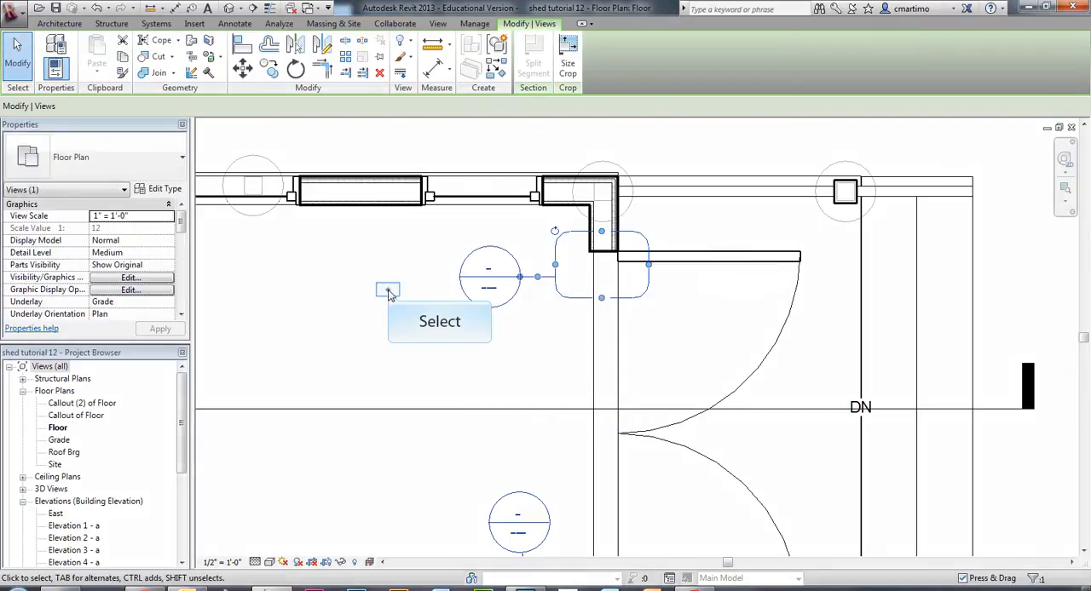
key(Escape)
click(358, 294)
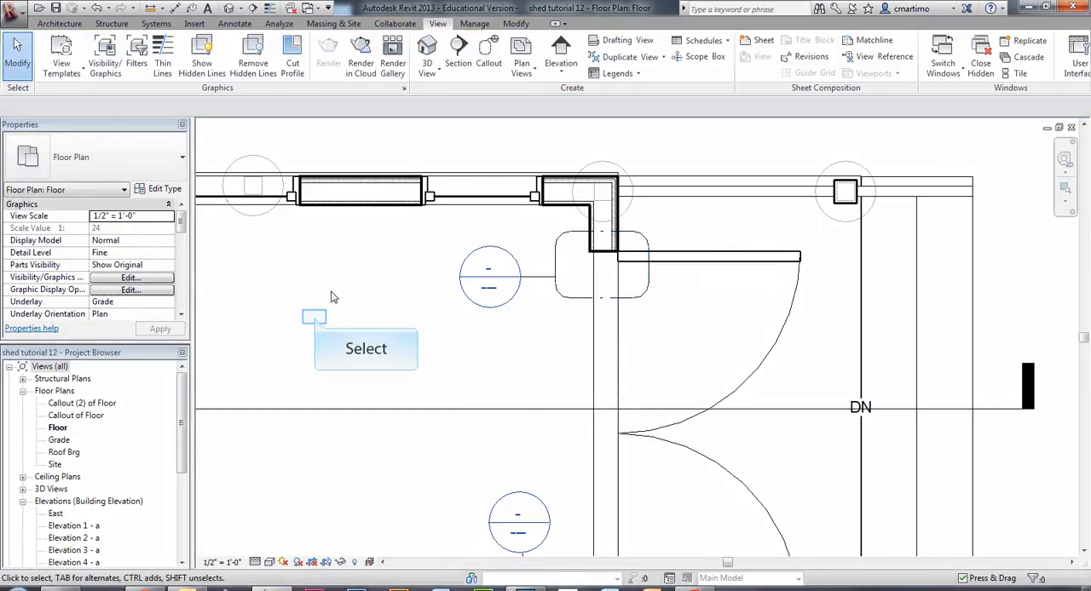
Start a new sheet and open the shed folder to load a title block family for it.
middle_drag(352, 350, 536, 259)
scroll(570, 225, down, 3)
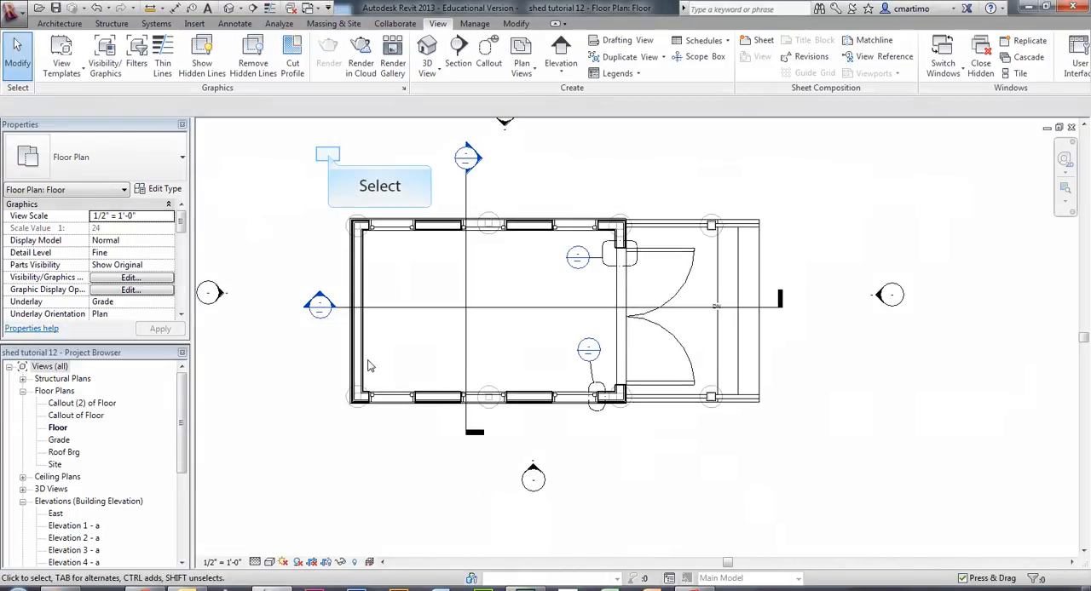
middle_drag(353, 182, 442, 190)
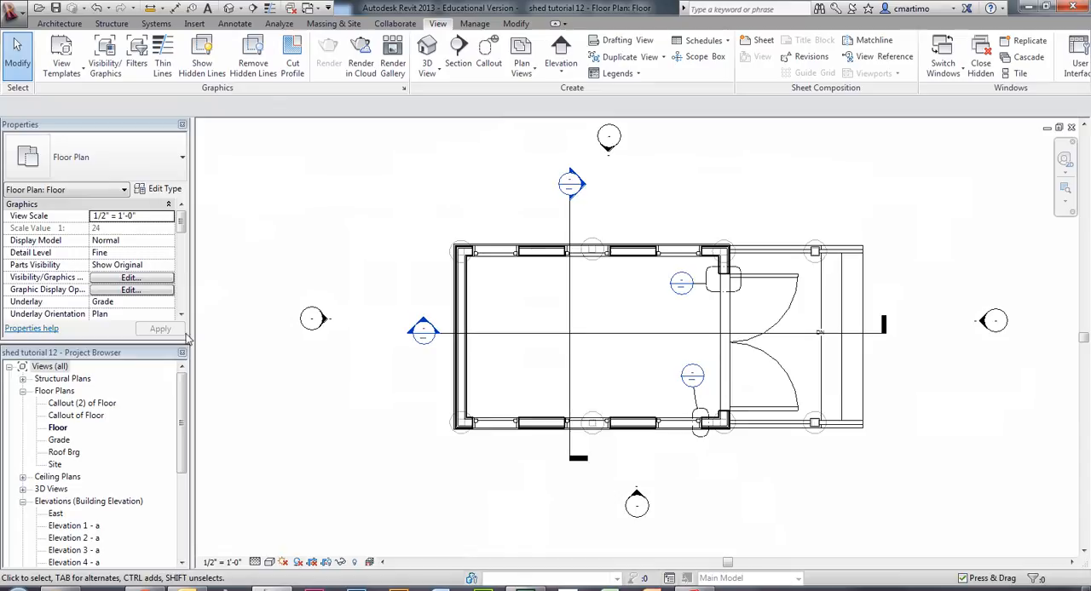
drag(183, 388, 187, 470)
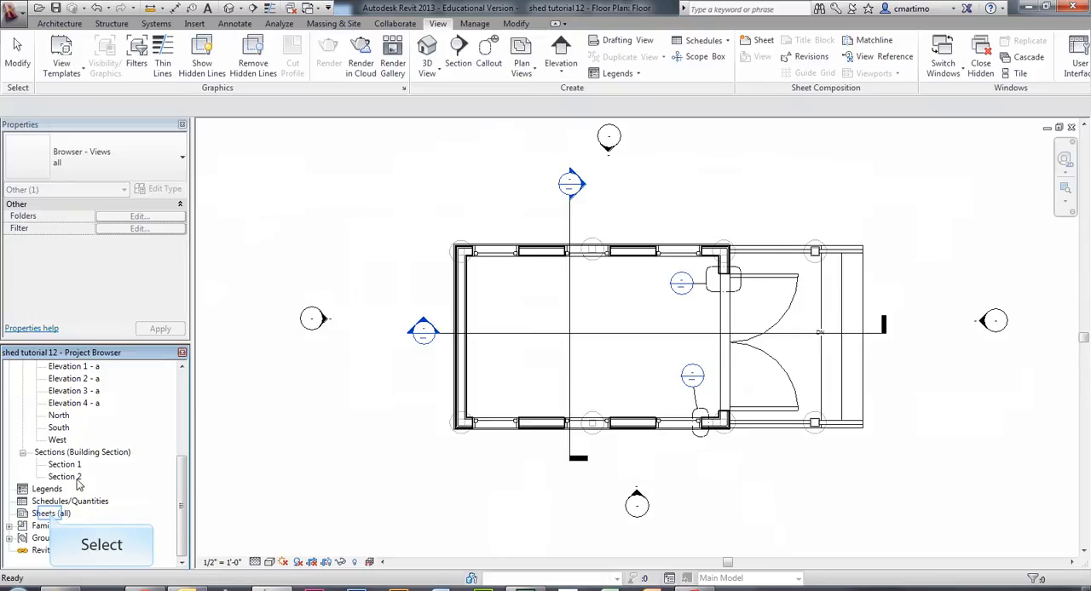
click(52, 516)
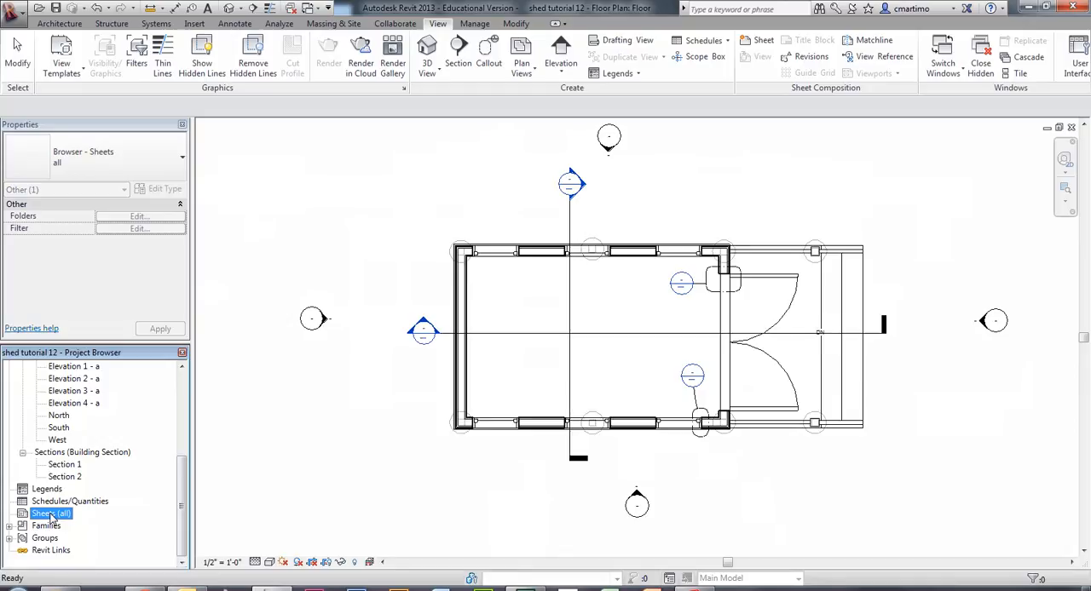
right_click(51, 517)
right_click(51, 516)
click(99, 530)
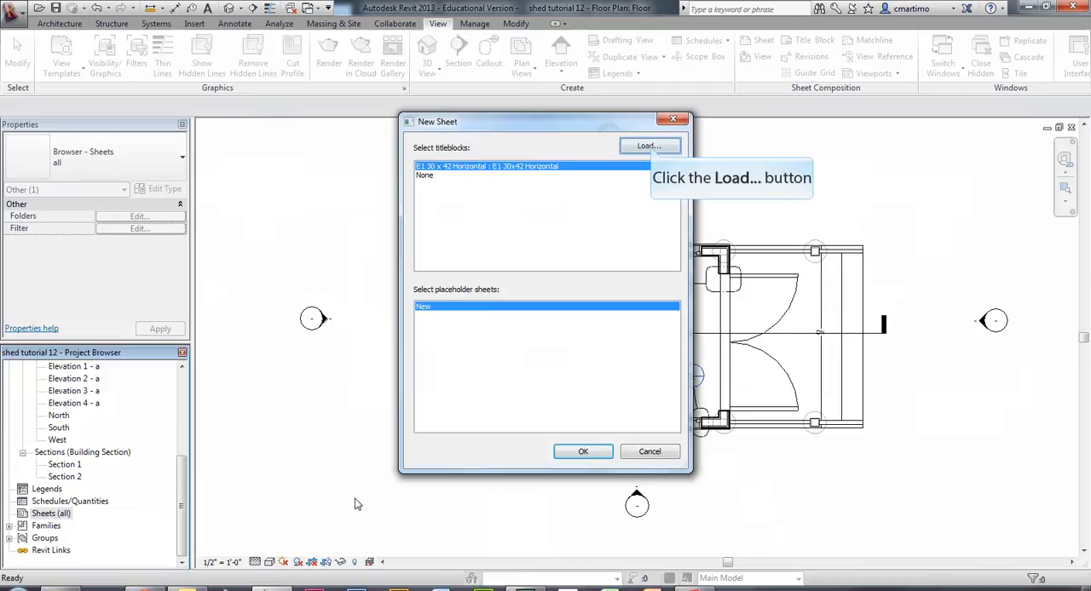
click(649, 146)
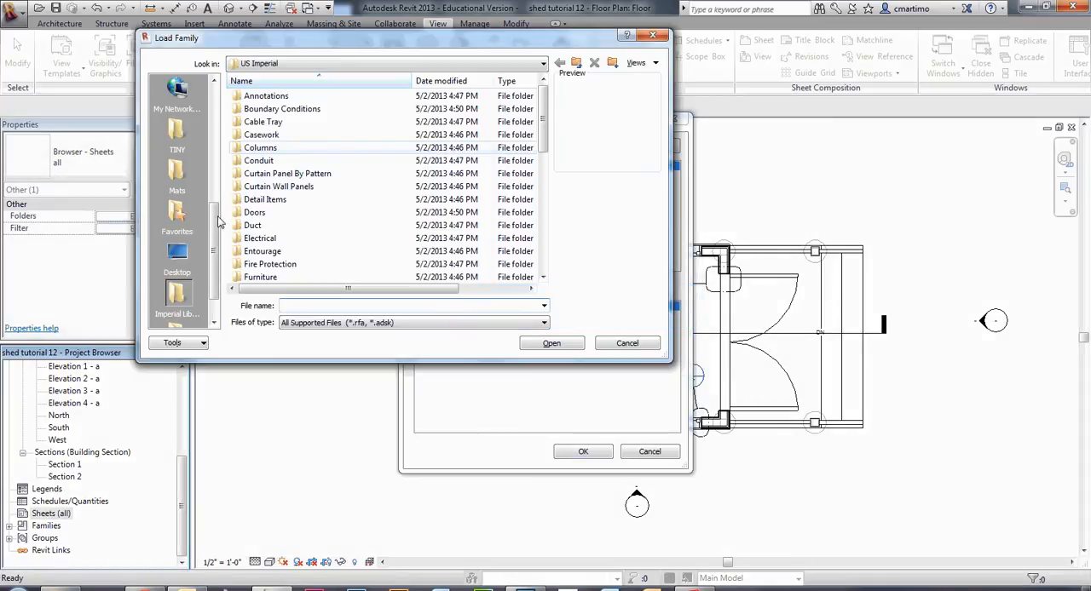
scroll(215, 245, up, 1)
scroll(176, 204, up, 3)
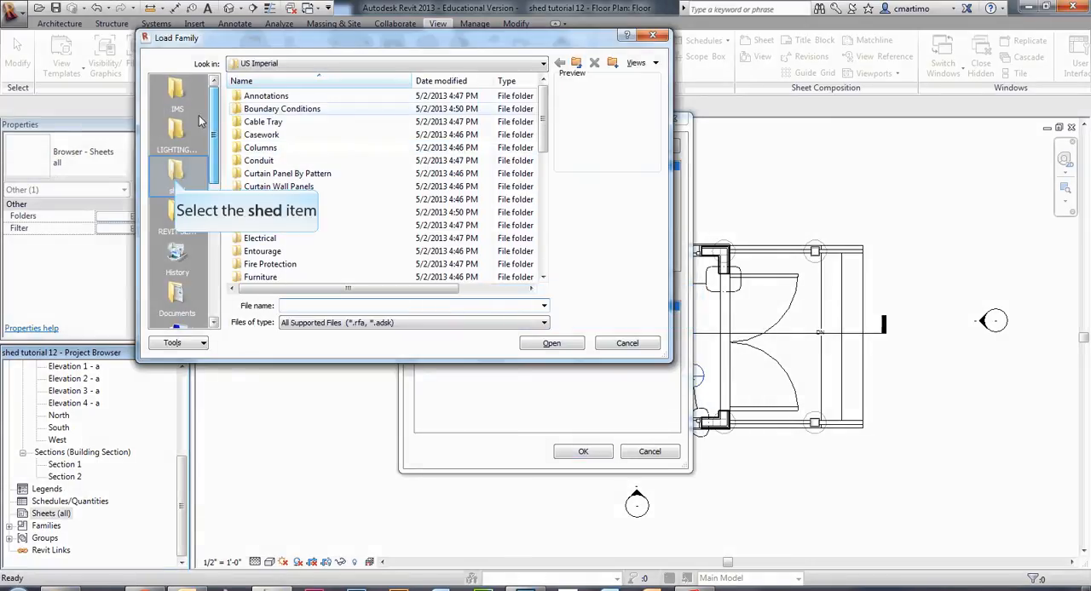
click(177, 179)
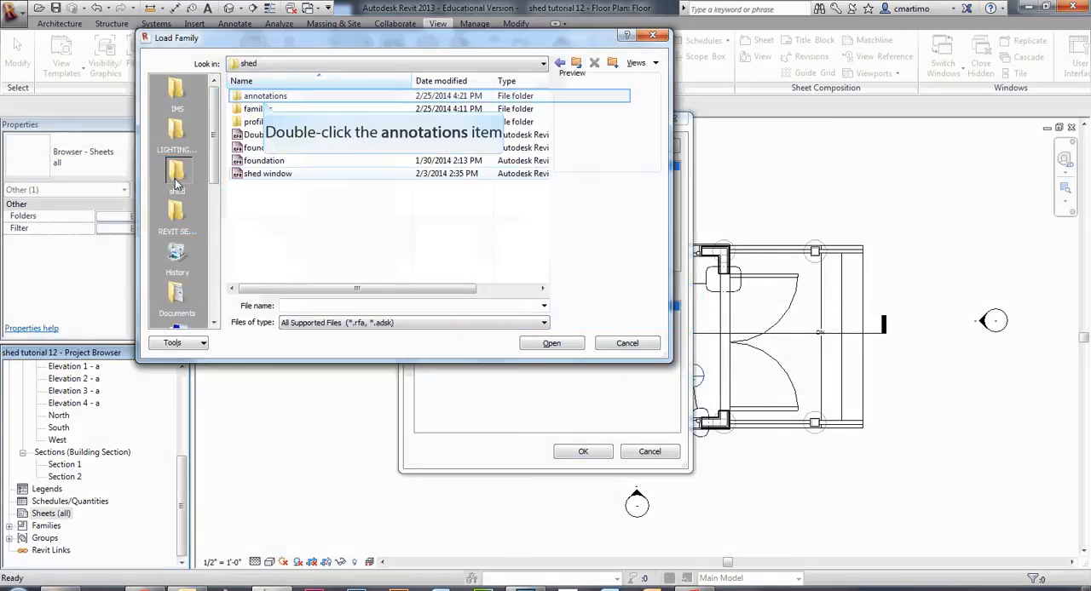
double_click(265, 98)
click(578, 63)
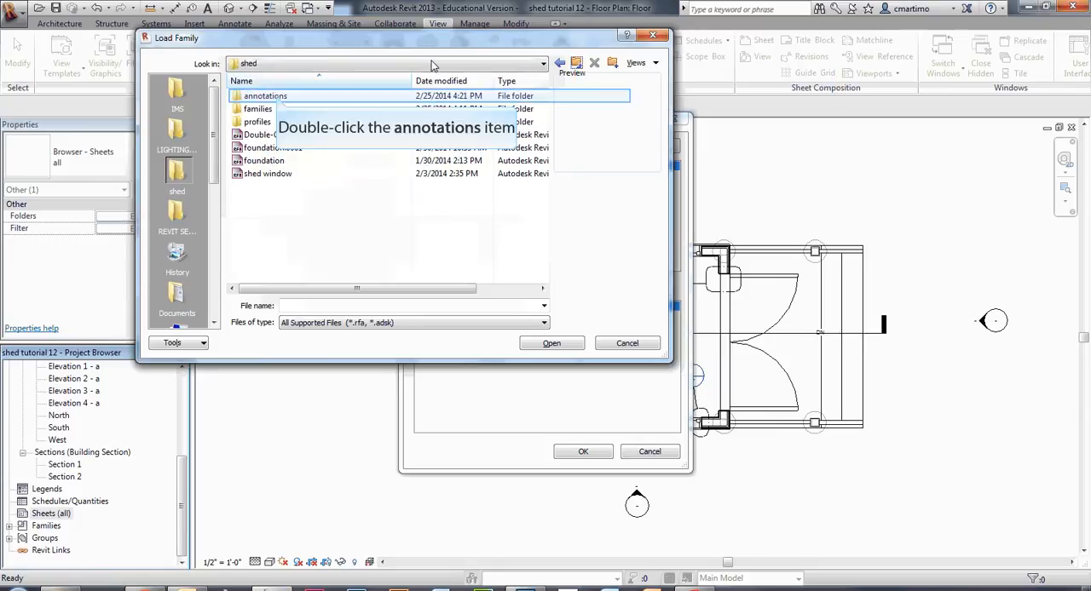
double_click(278, 98)
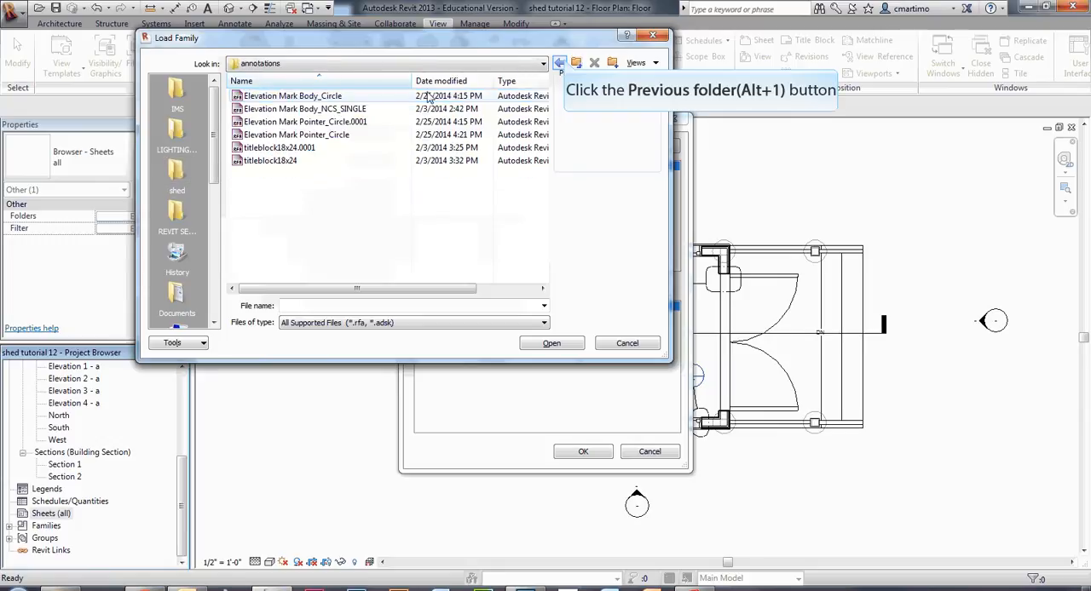
click(560, 64)
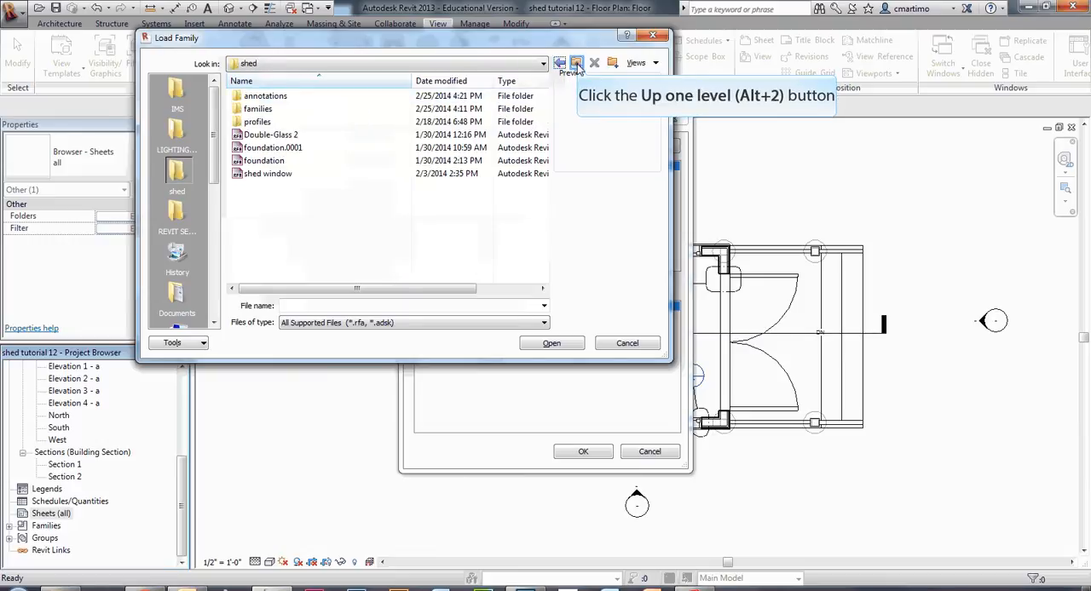
click(577, 63)
double_click(309, 95)
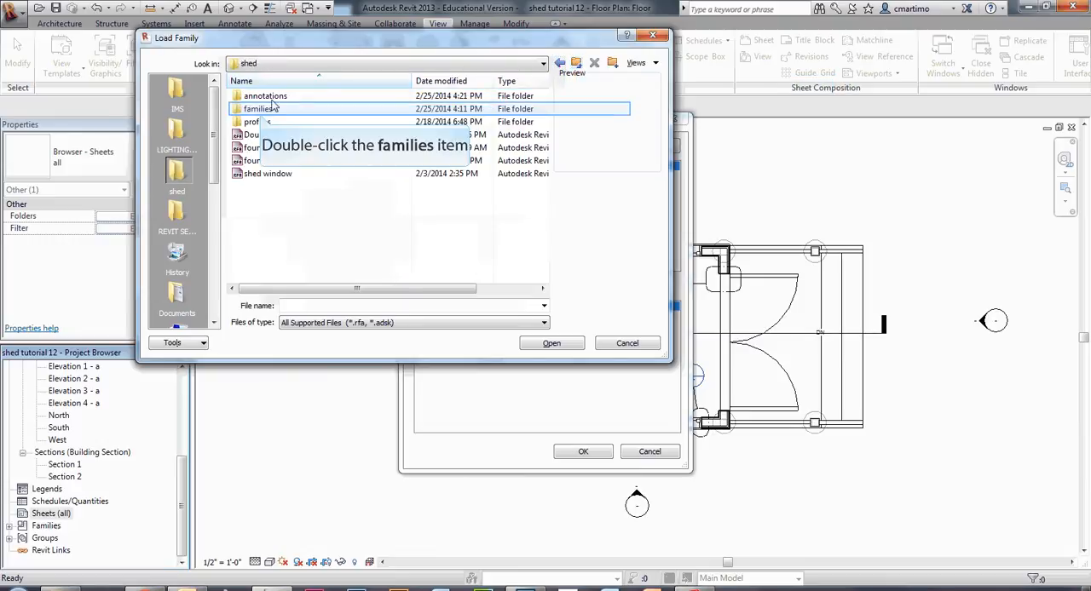
Load titleblock18x24_2 from the shed folder's families subfolder and create the new sheet with it.
double_click(258, 110)
click(311, 199)
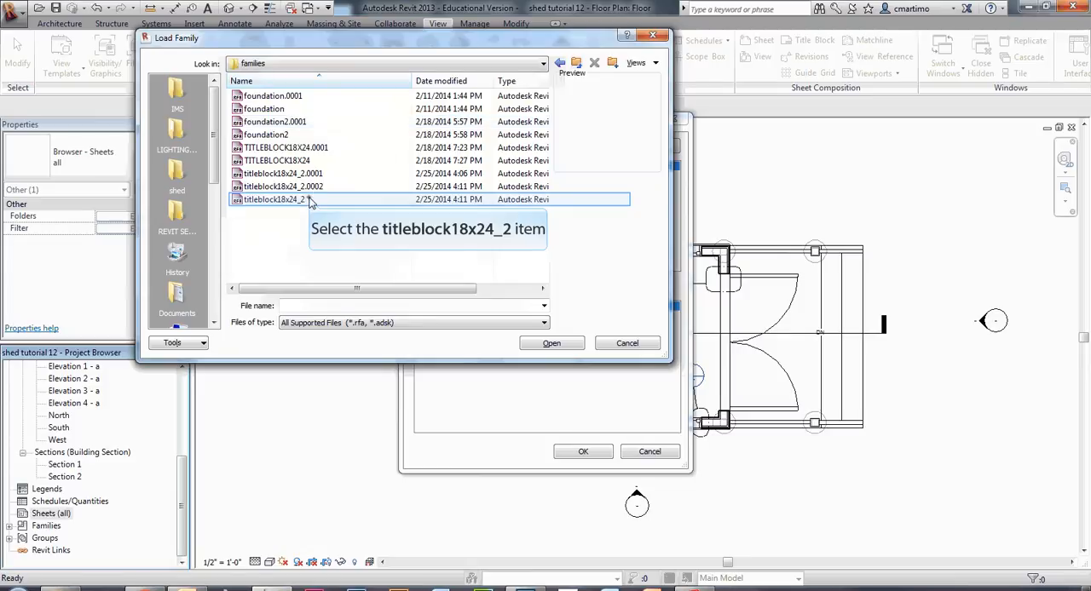
click(564, 344)
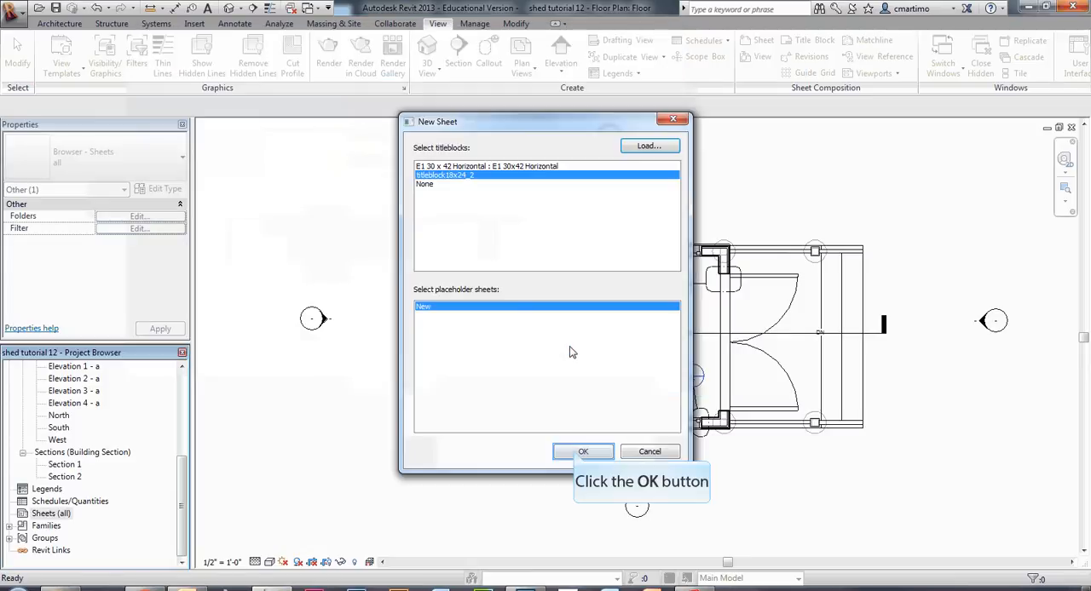
click(576, 453)
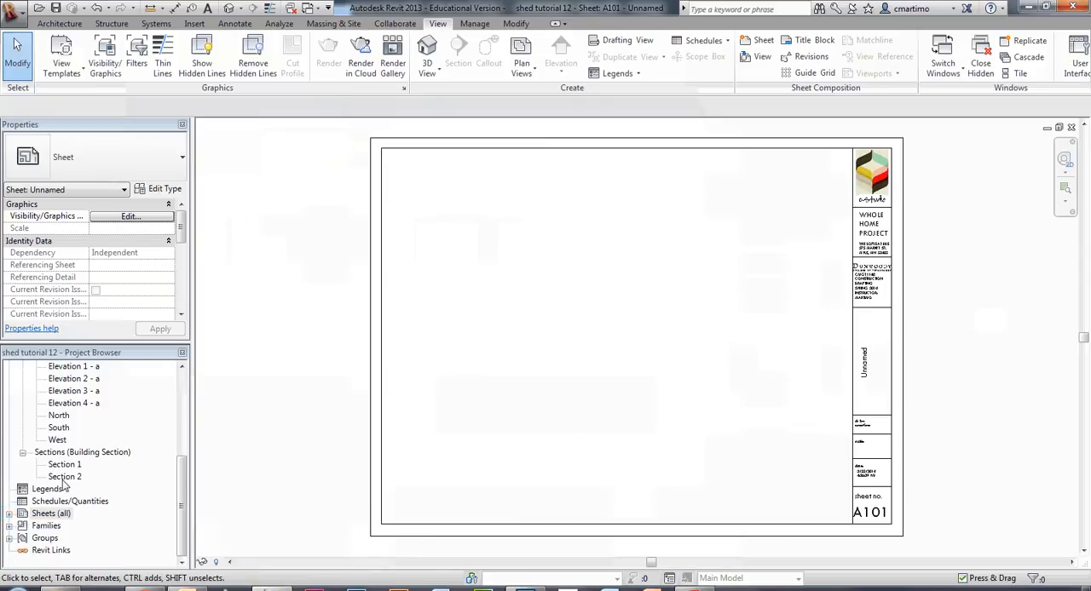
Start renaming the new sheet A101 and set its number to A0.0.
click(8, 514)
click(43, 526)
right_click(53, 530)
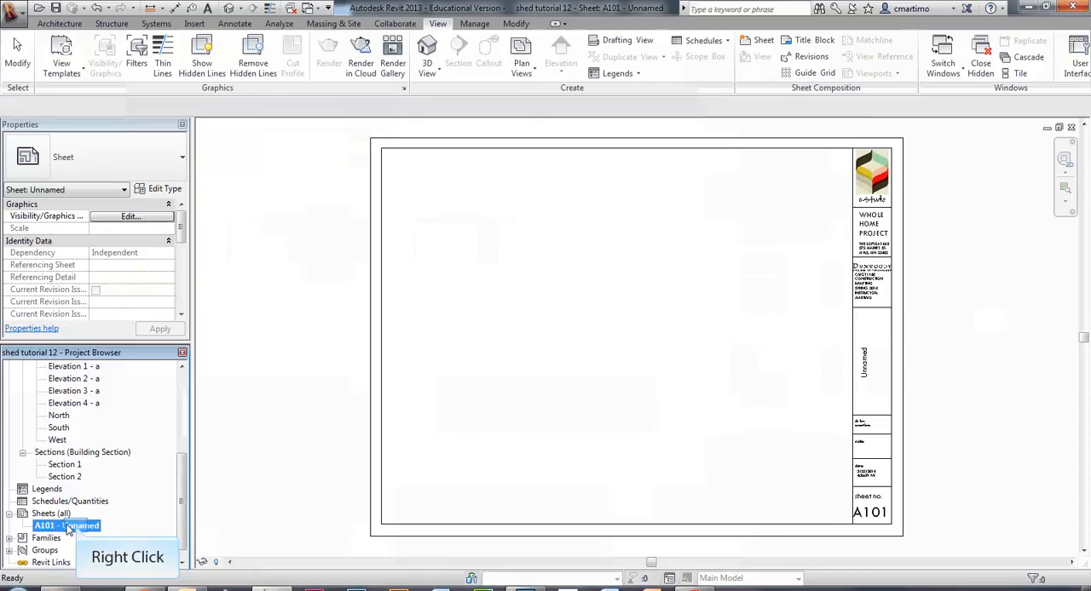
right_click(78, 530)
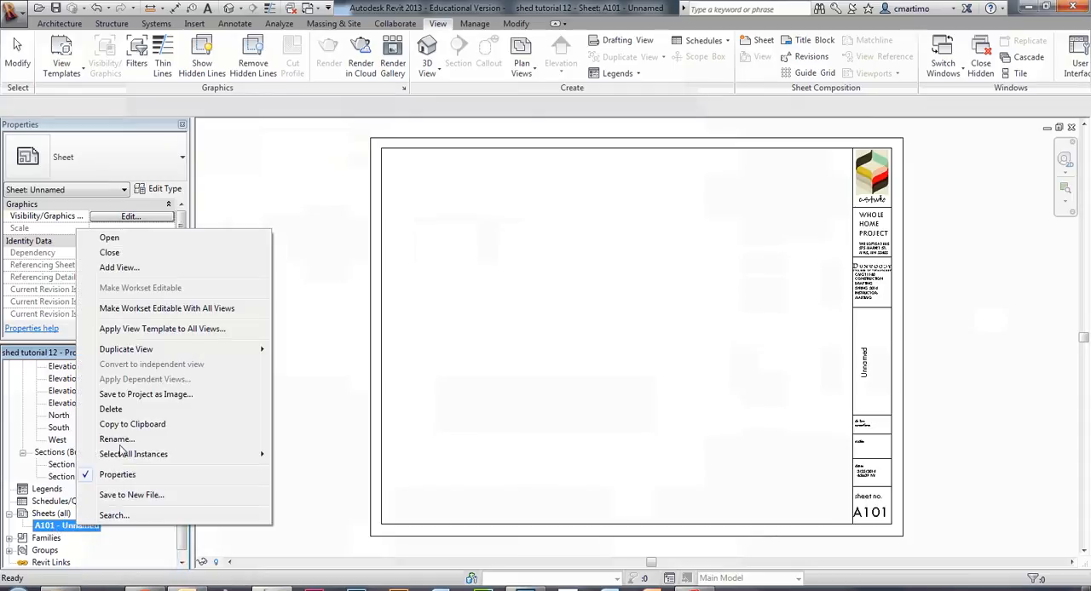
mouse_move(126, 351)
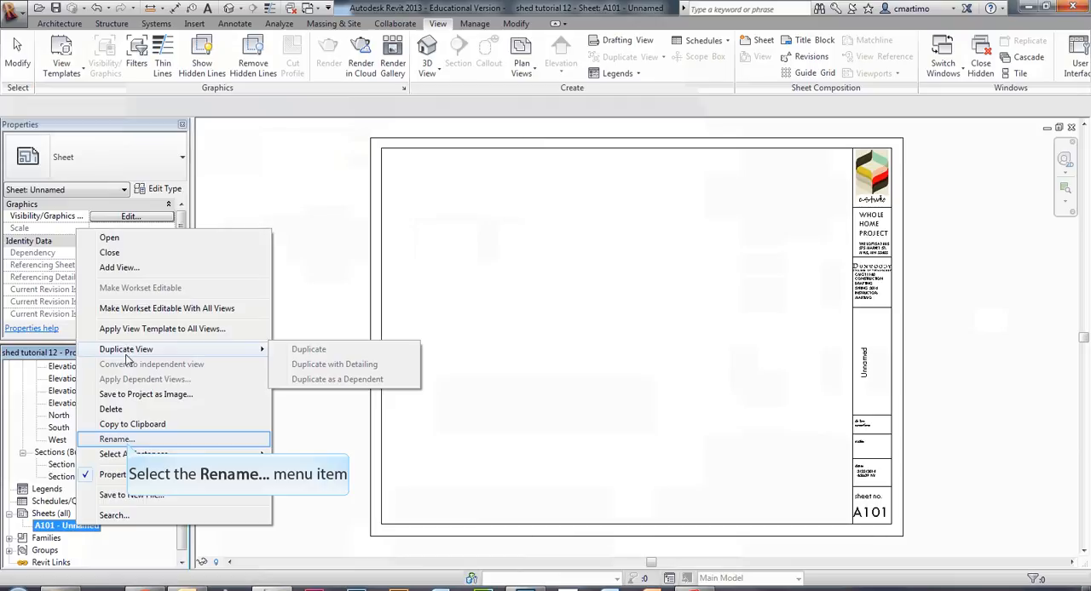
click(128, 438)
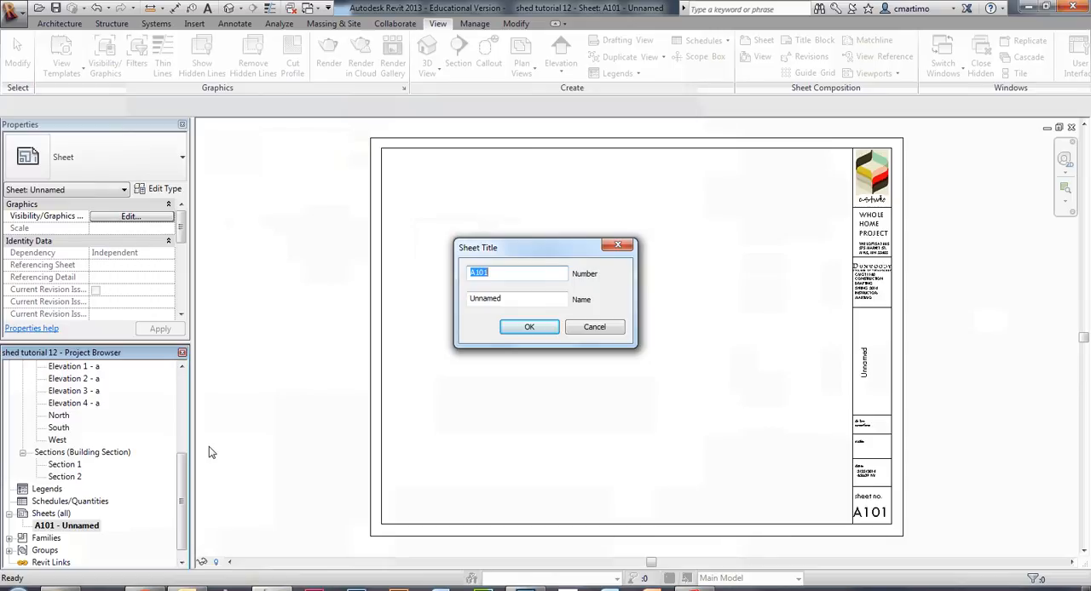
text(a)
key(BackSpace)
text(A0.o)
key(Tab)
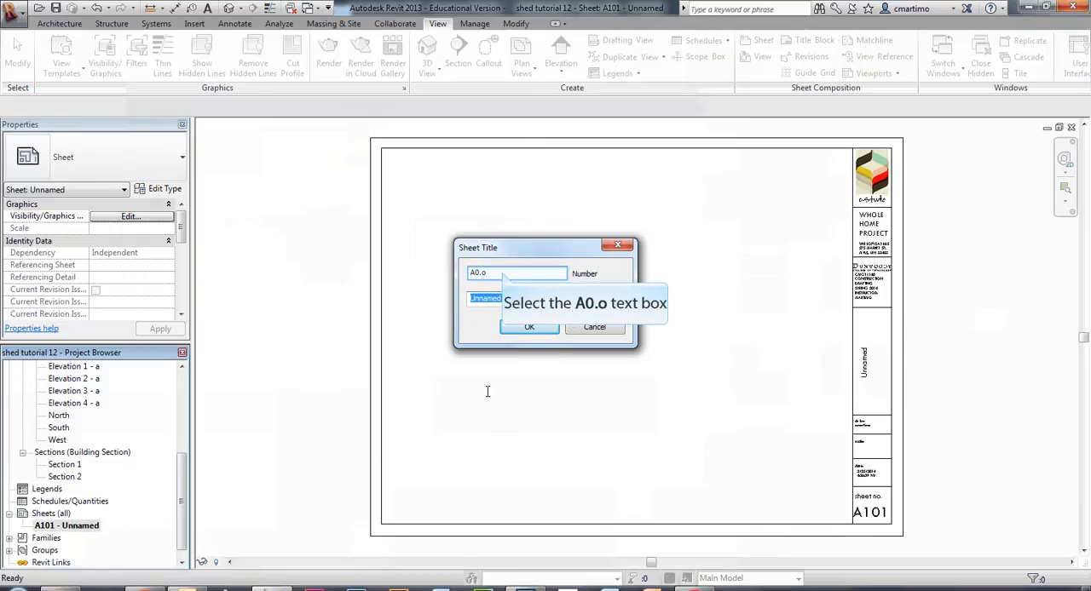
click(502, 272)
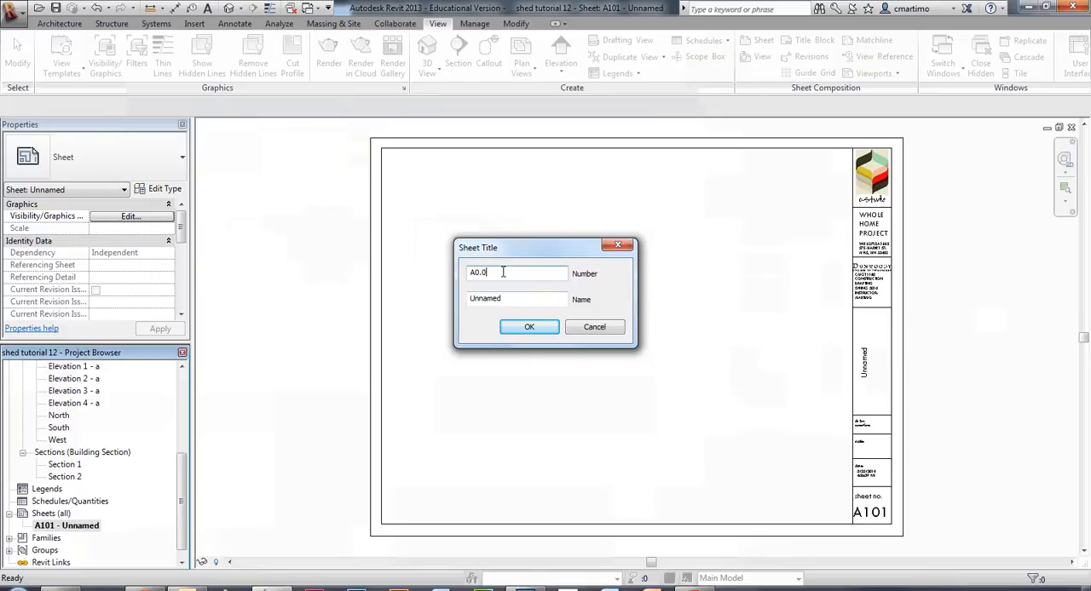
text(0)
Name the sheet TITLE SHEET and confirm its new title.
click(519, 298)
double_click(520, 298)
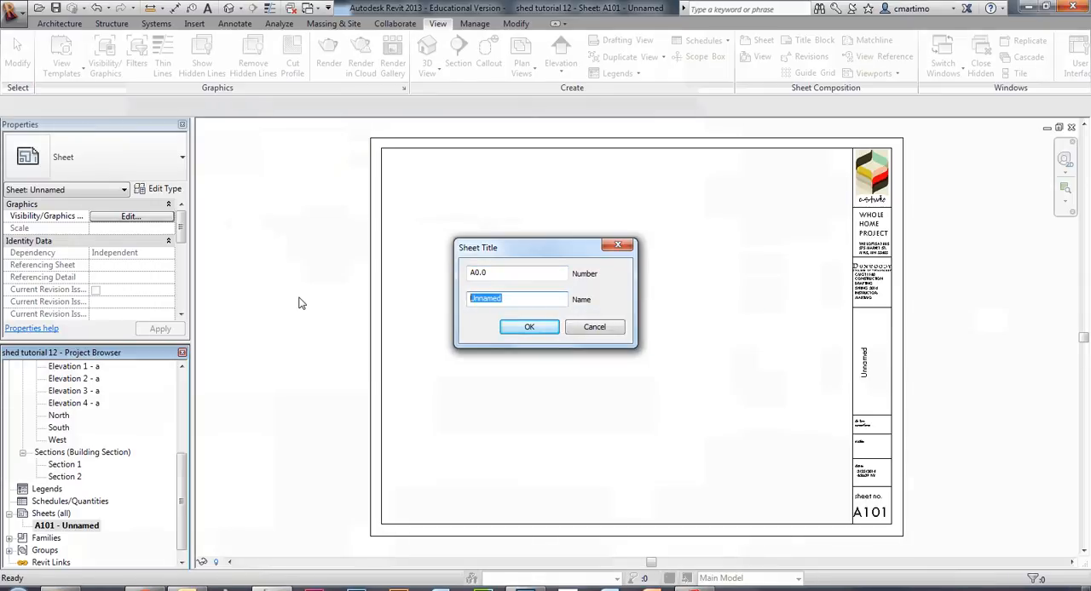
text(Ti)
key(BackSpace)
key(BackSpace)
key(Caps_Lock)
text(TITLE SHEET)
key(Return)
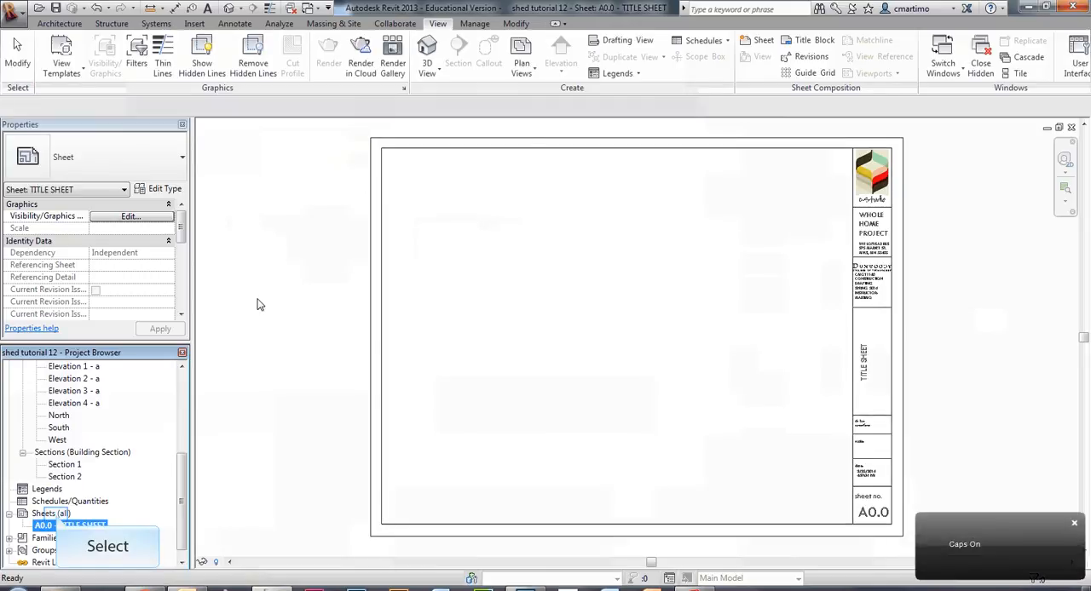
Create three more sheets with the titleblock18x24_2 title block.
right_click(53, 514)
click(112, 524)
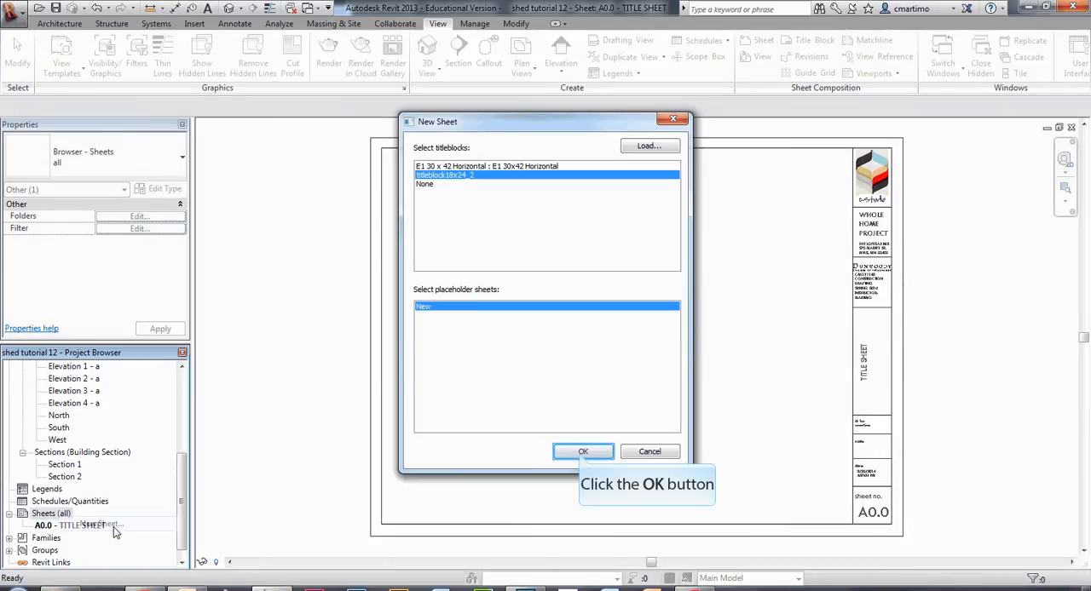
click(581, 450)
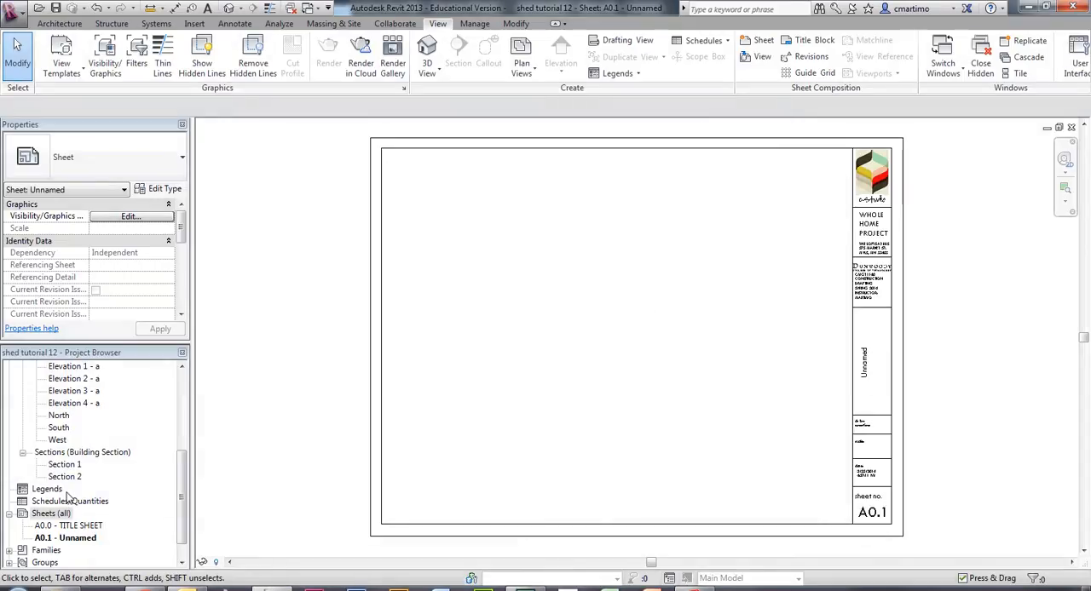
right_click(51, 514)
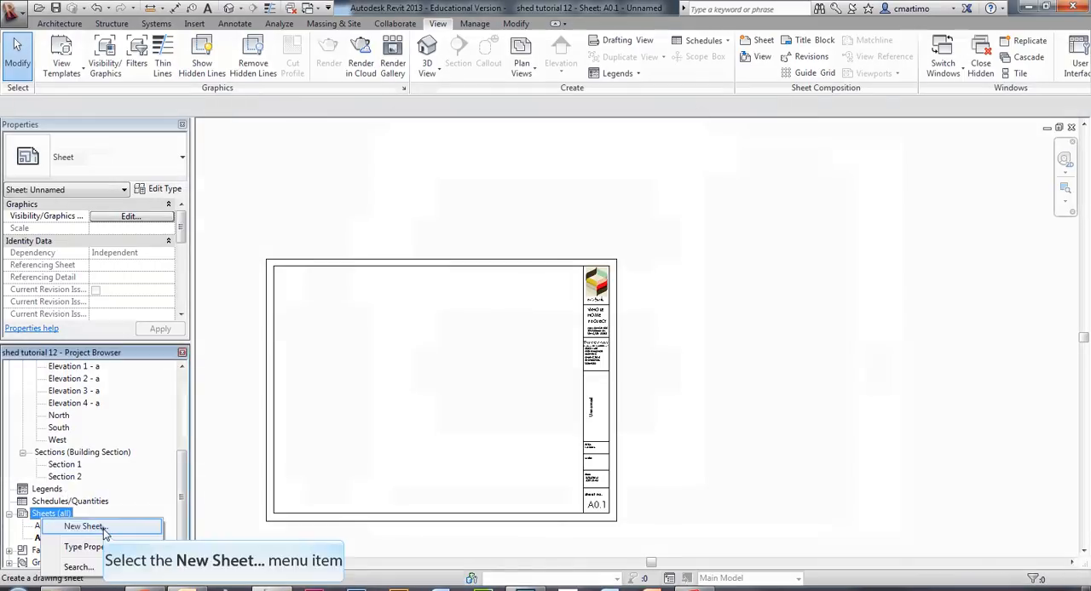
click(85, 527)
click(597, 452)
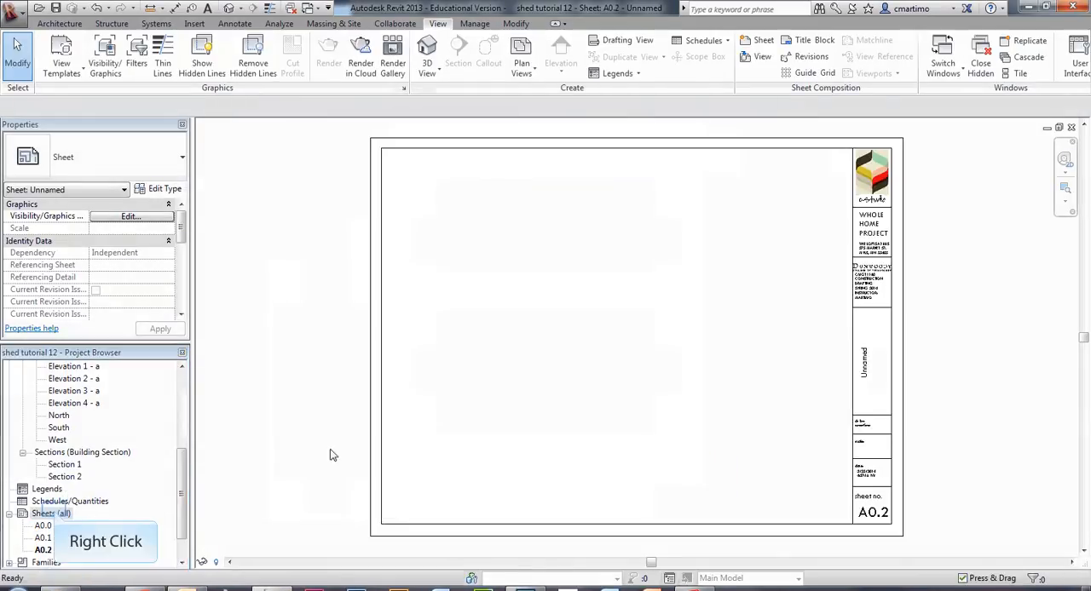
right_click(53, 514)
click(119, 520)
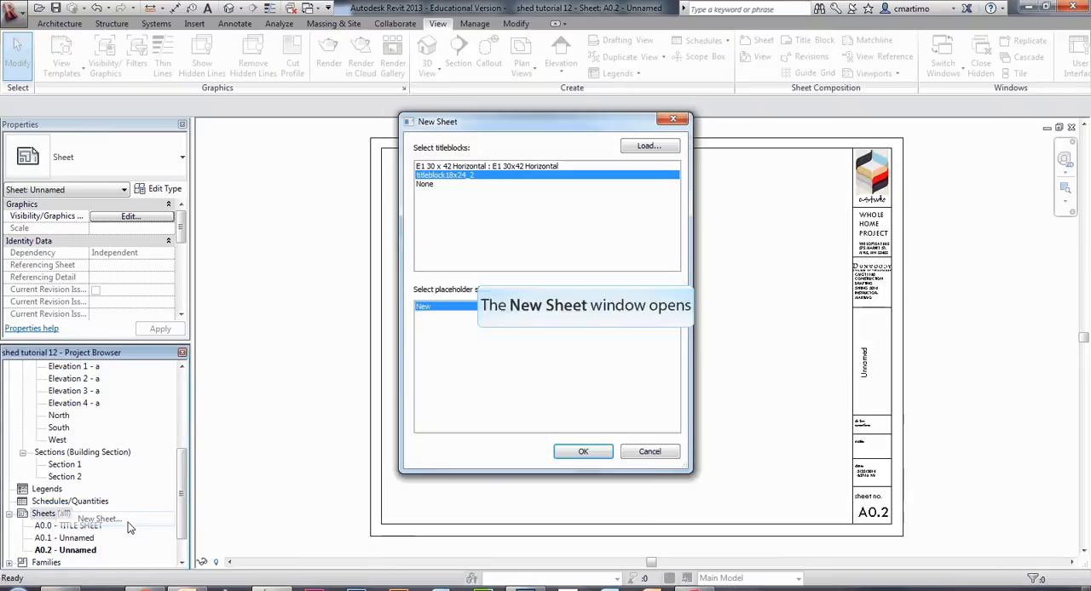
click(585, 452)
Renumber sheet A0.1 as A1.1 and name it PLAN VIEWS.
scroll(184, 474, down, 2)
click(68, 489)
right_click(70, 492)
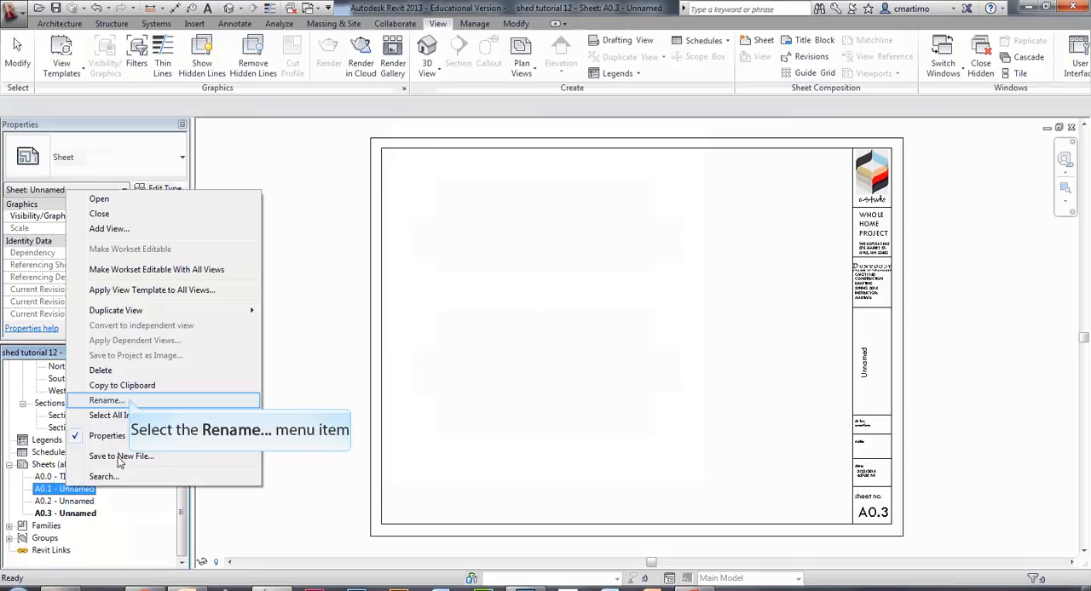
click(129, 401)
text(A1.1)
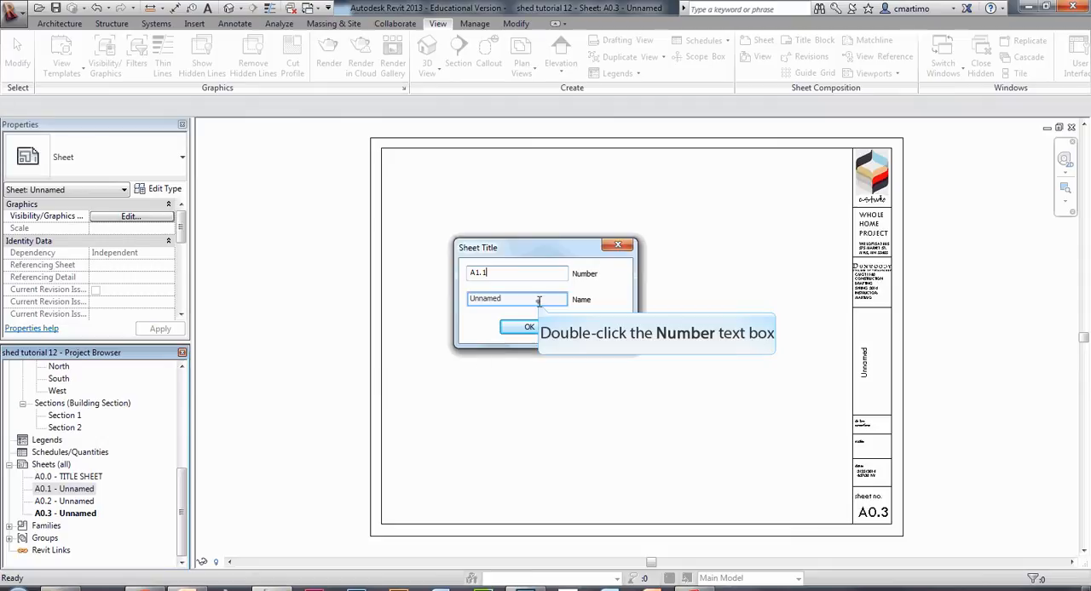
double_click(539, 300)
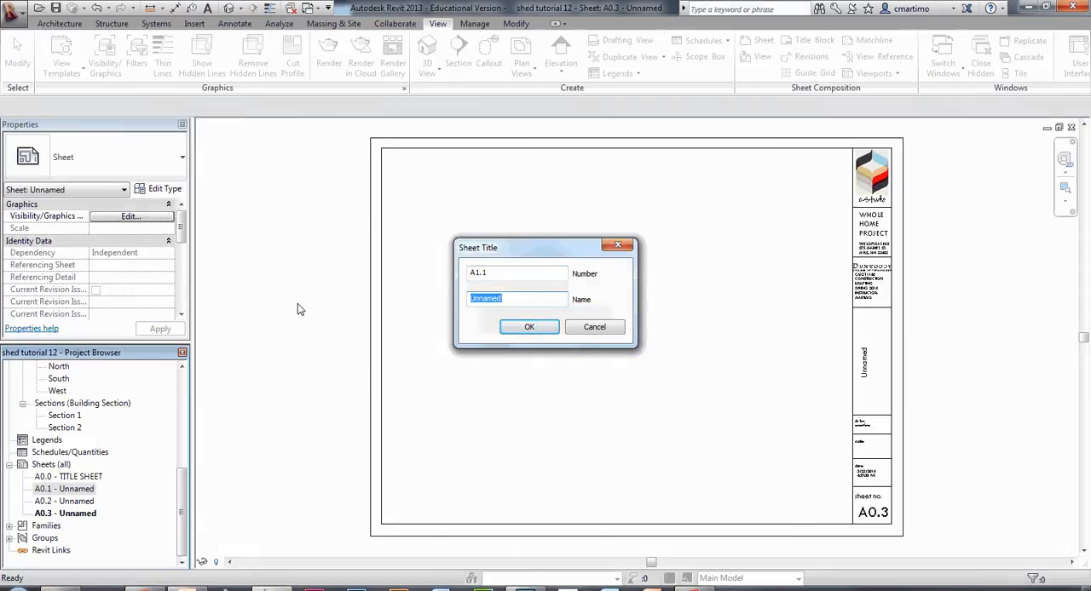
text(PLAN VIEWS)
key(Return)
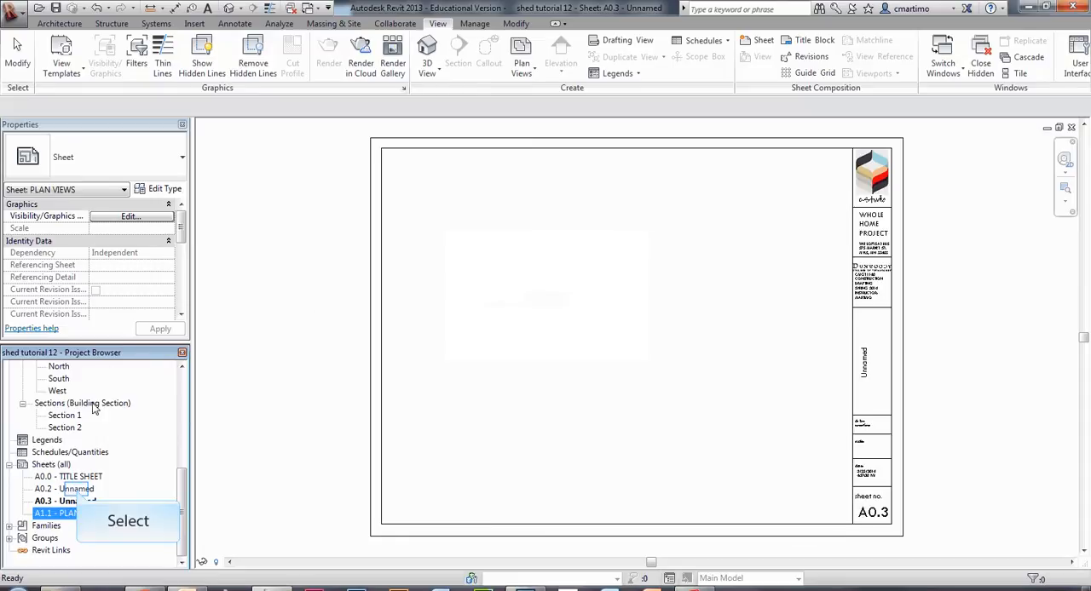
Renumber sheet A0.2 as A2.2 and name it ELEVATIONS.
right_click(77, 491)
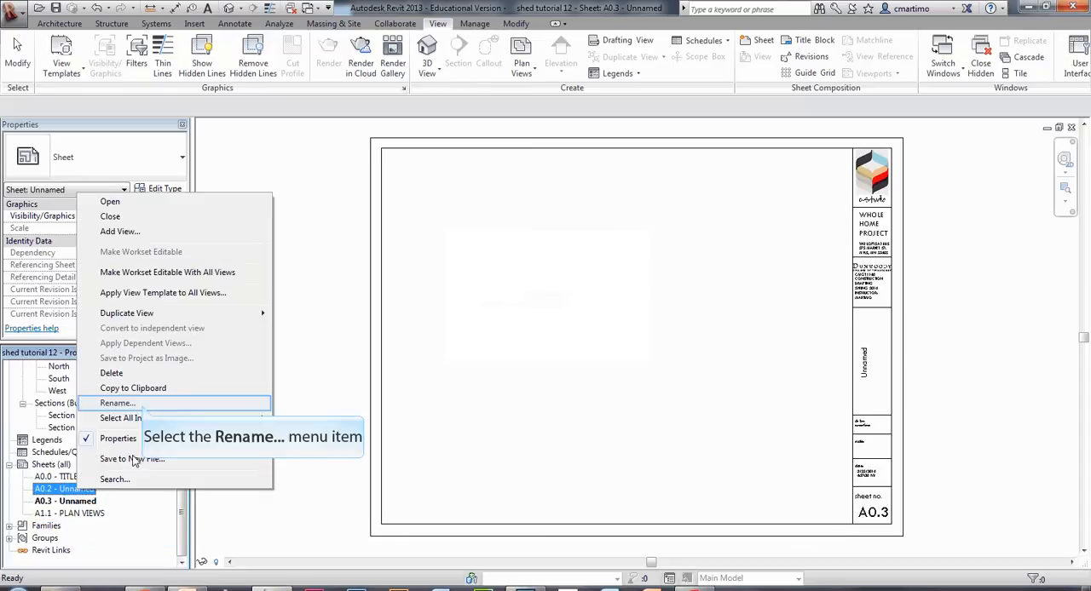
click(142, 407)
text(A1.2)
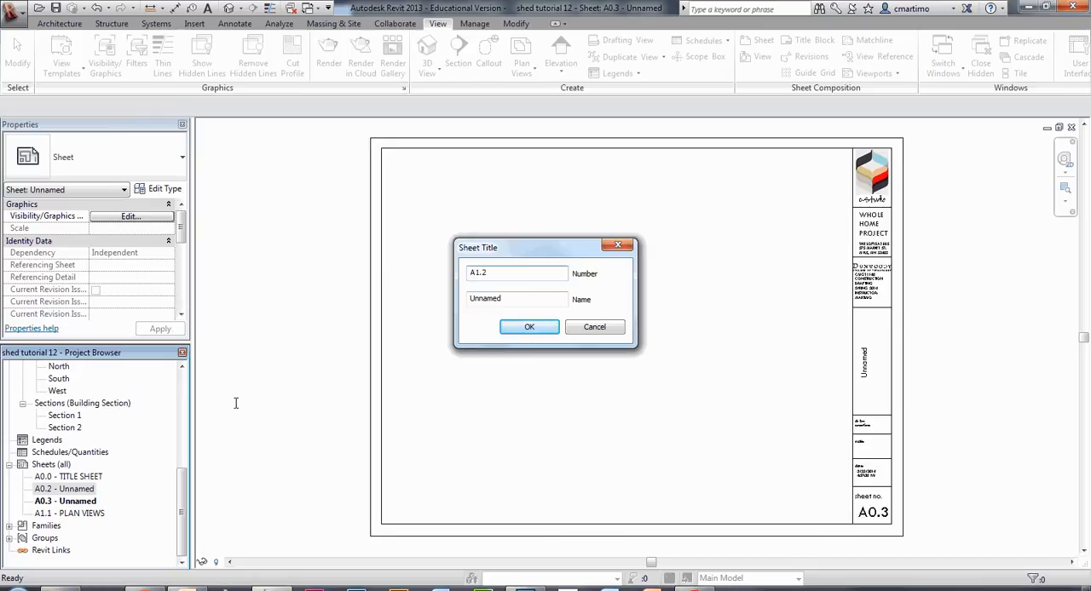
drag(516, 274, 402, 274)
text(A2.2)
click(530, 299)
drag(530, 299, 304, 306)
text(ELE)
key(Return)
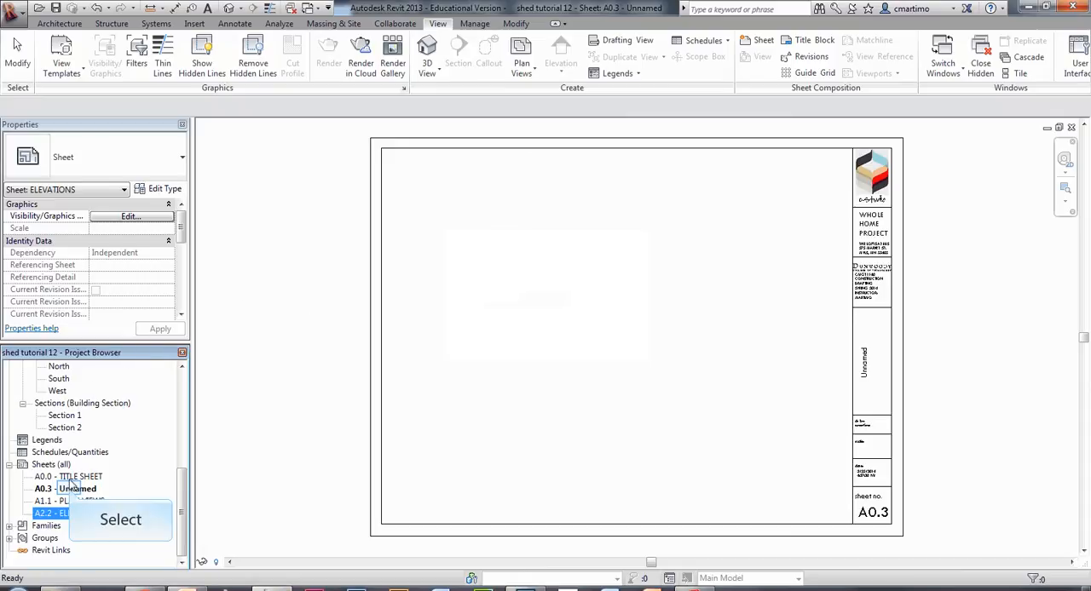
Renumber sheet A0.3 as A3.1 and name it SECTIONS & DETAILS.
right_click(71, 490)
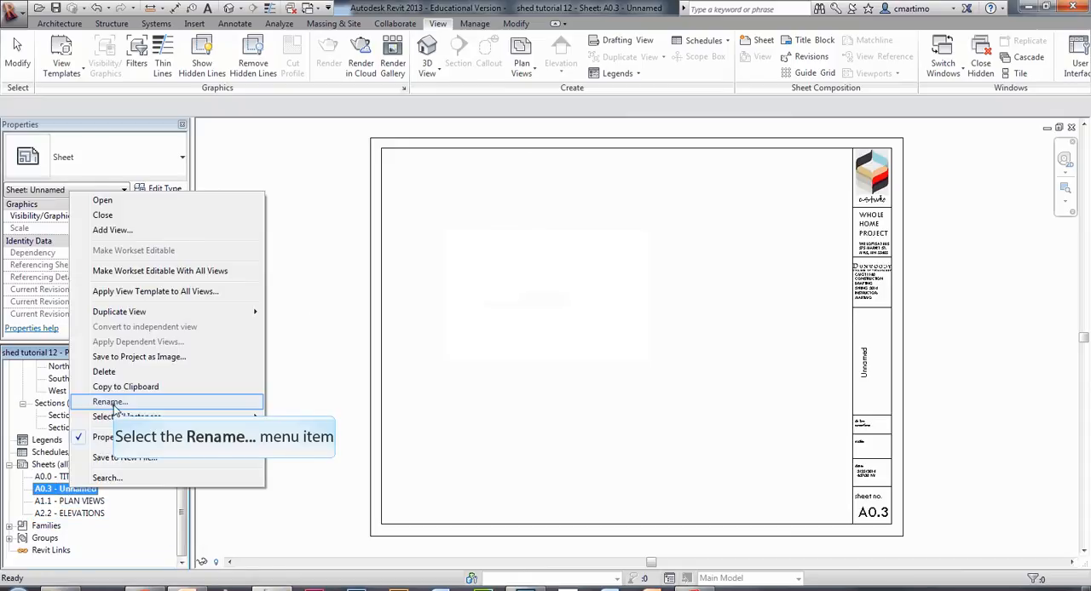
click(119, 403)
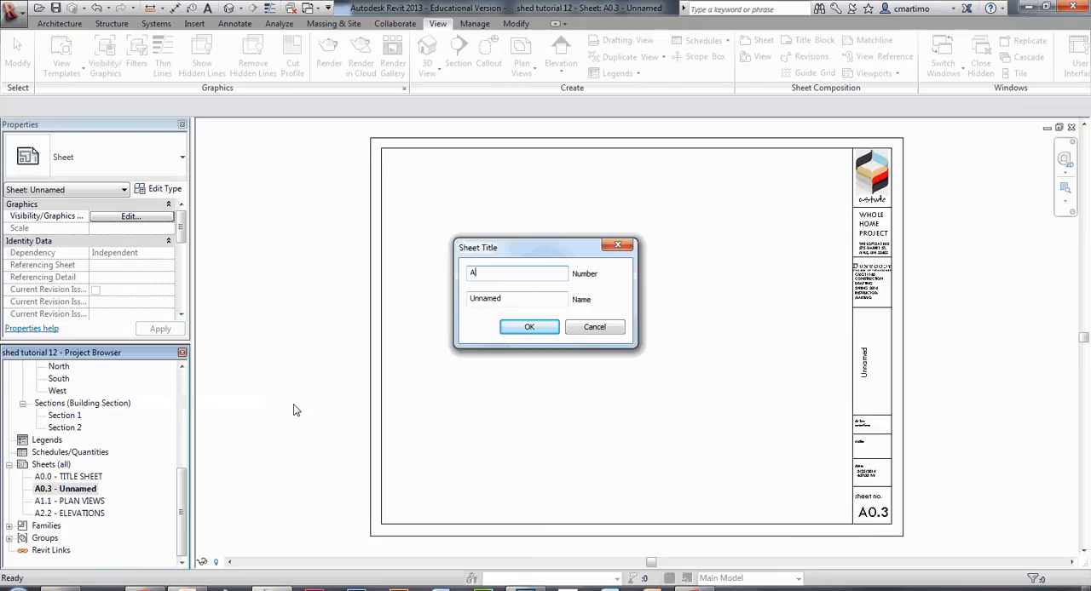
text(A3.1)
key(Tab)
text(SECTIONS)
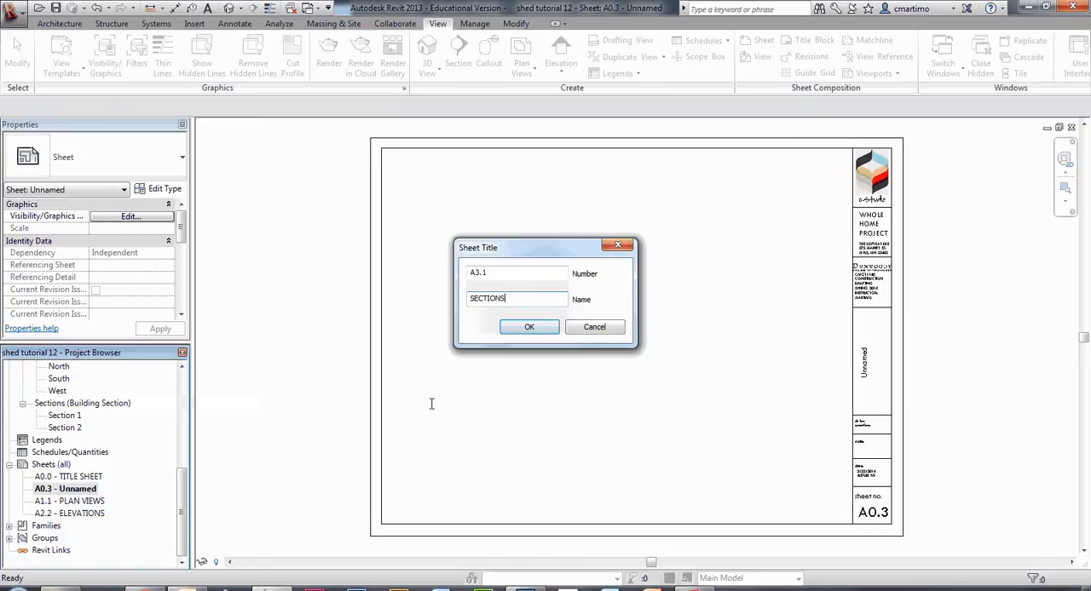
text( & DETAILS)
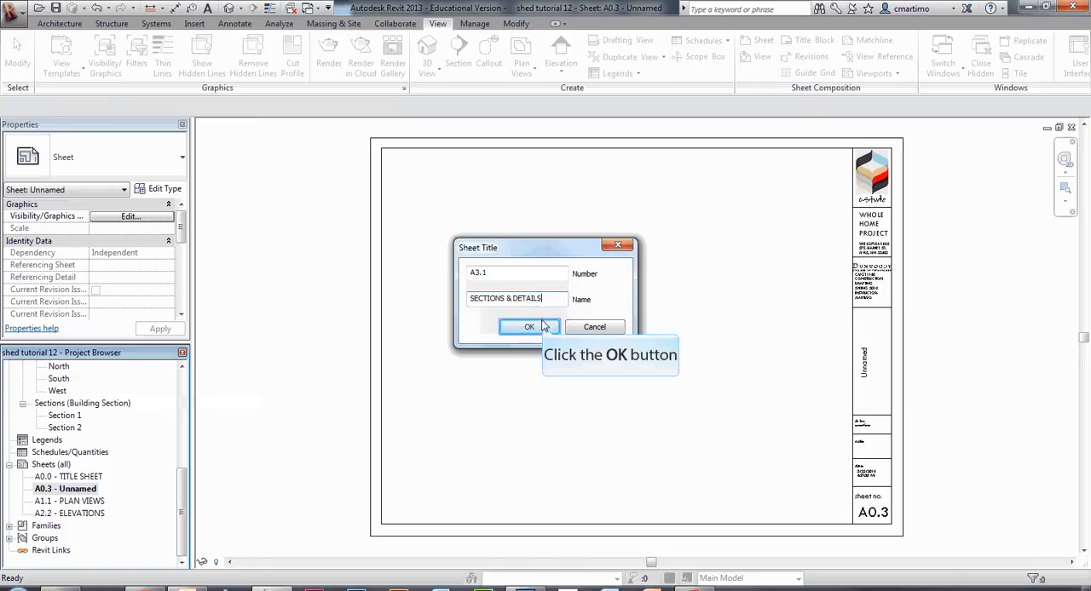
click(544, 329)
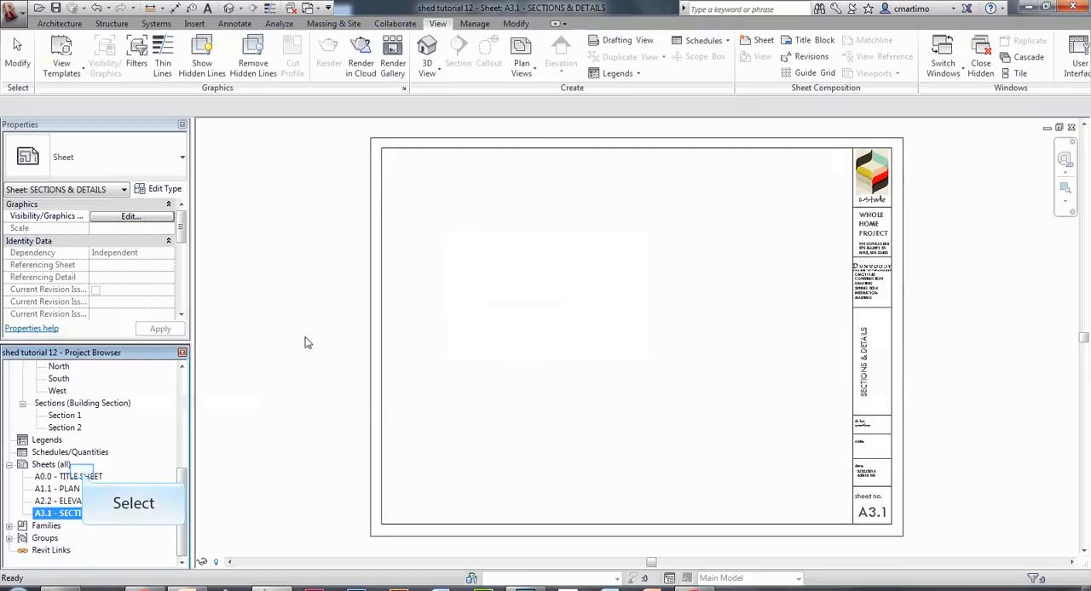
Open the Floor view from the project's floor plans.
click(86, 477)
click(94, 513)
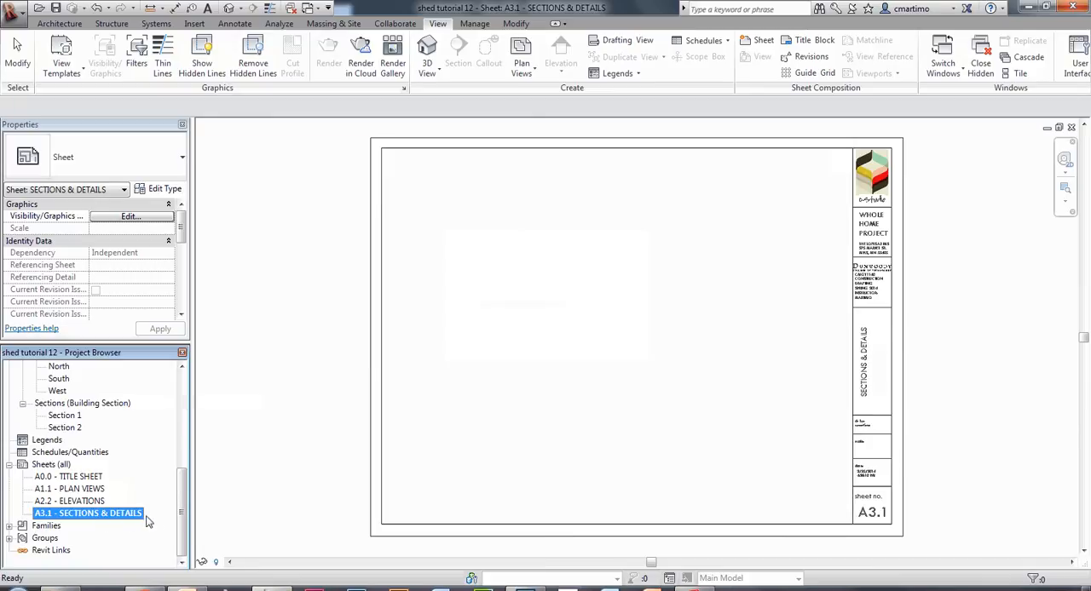
drag(180, 514, 183, 364)
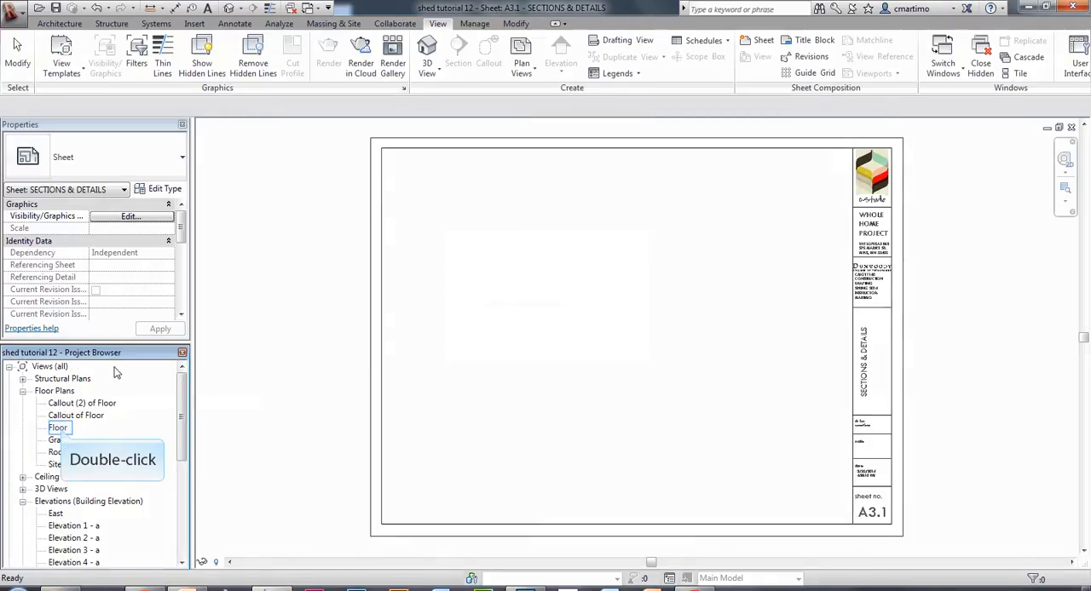
double_click(57, 428)
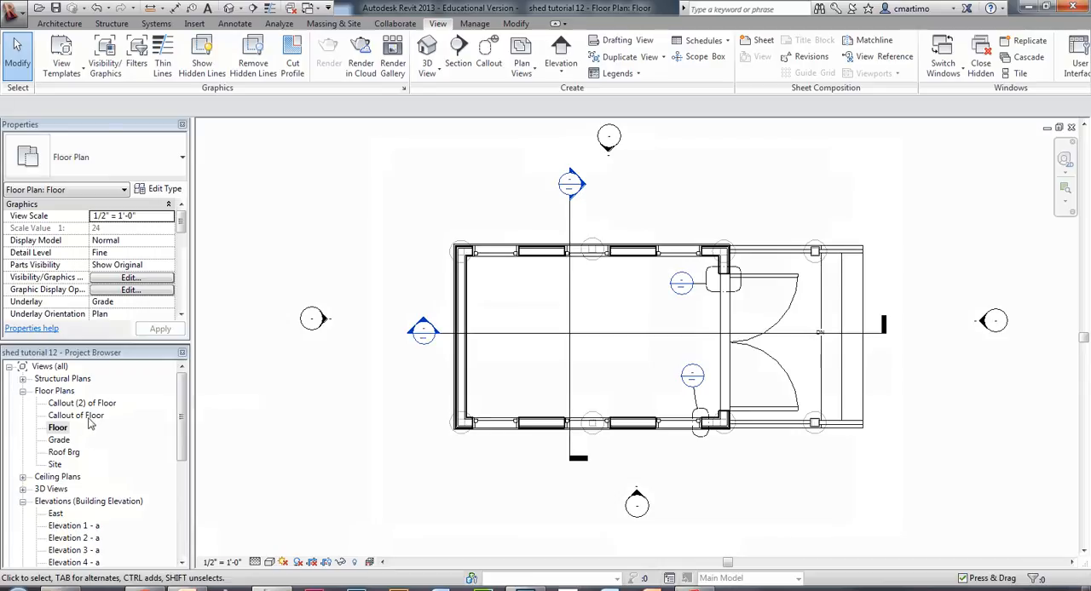
Rename the floor plan view Callout of Floor as WINDOW DETAIL.
right_click(90, 419)
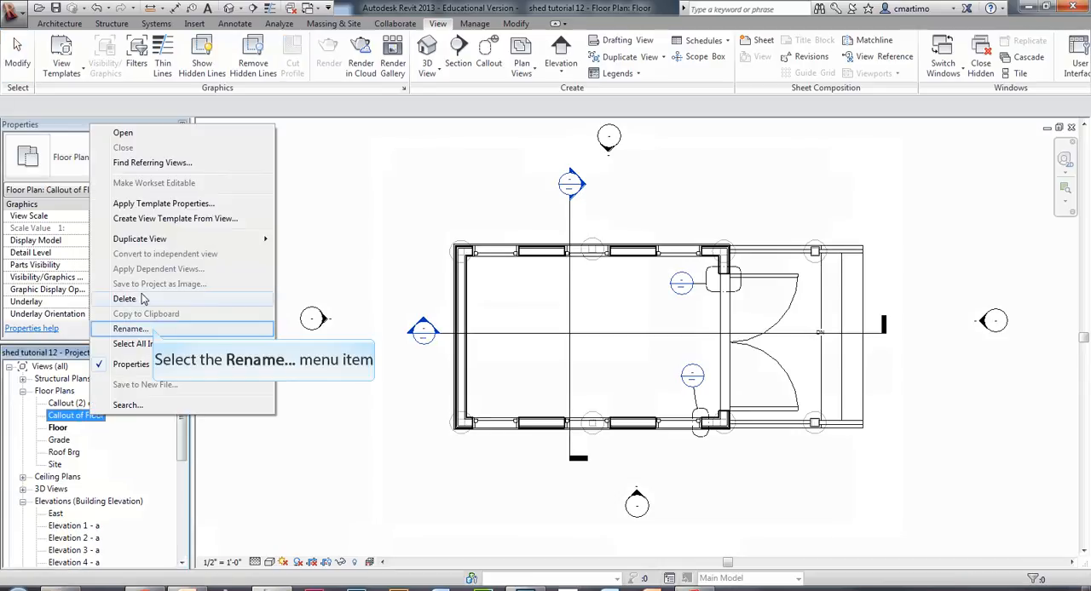
click(140, 329)
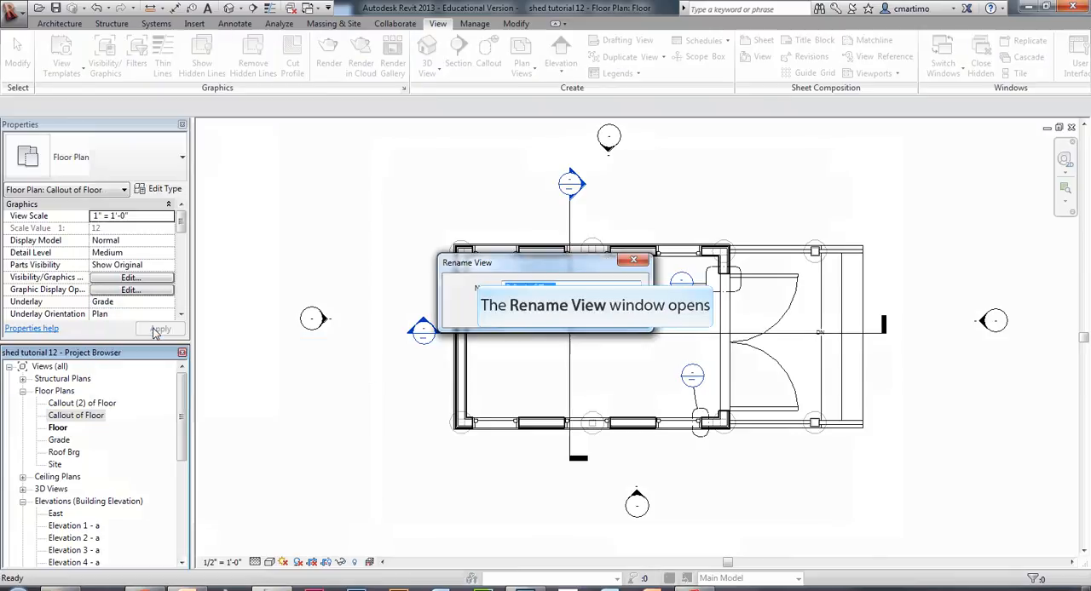
text(WIND)
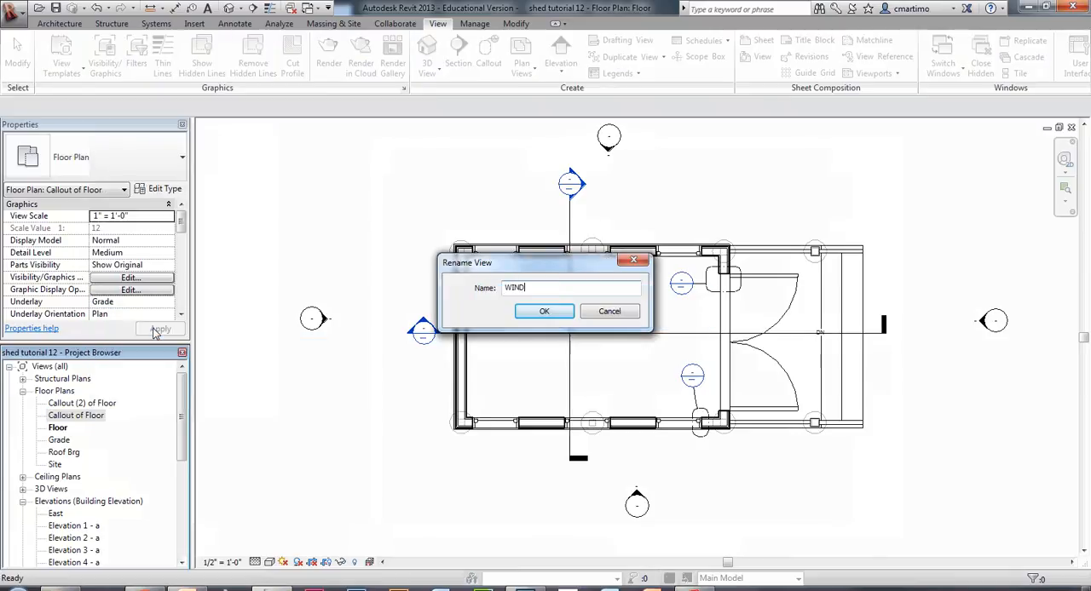
text(OW DETAIL)
key(Return)
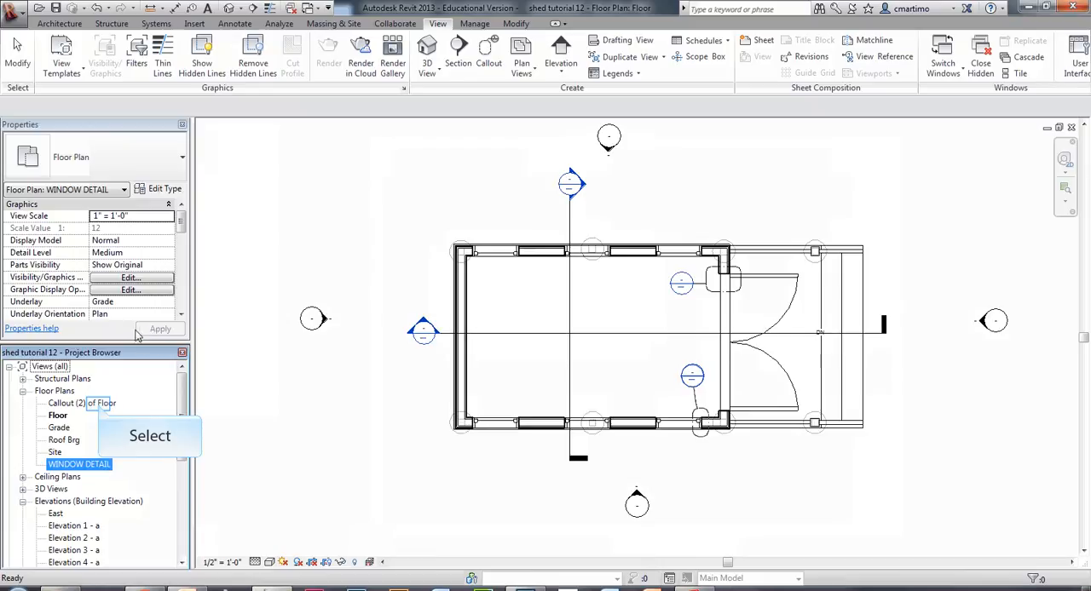
Rename the floor plan view Callout (2) of Floor as DOOR DETAIL.
click(100, 405)
right_click(100, 405)
click(167, 322)
text(DOOR DETAIL)
key(Return)
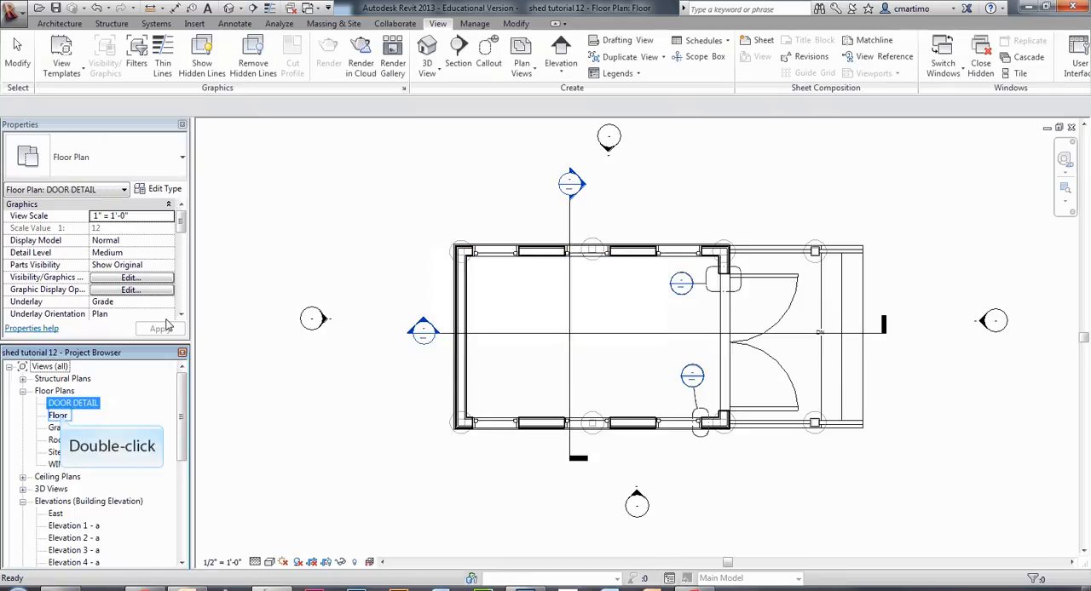
Duplicate the Floor plan view with detailing and rename the copy CONSTRUCTION PLAN.
right_click(58, 416)
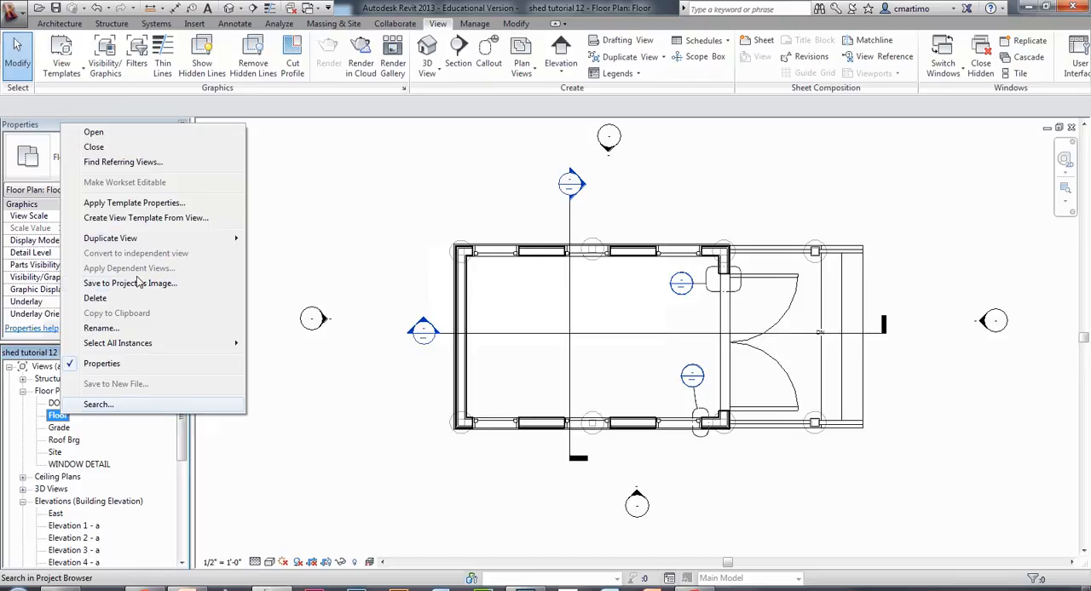
mouse_move(137, 238)
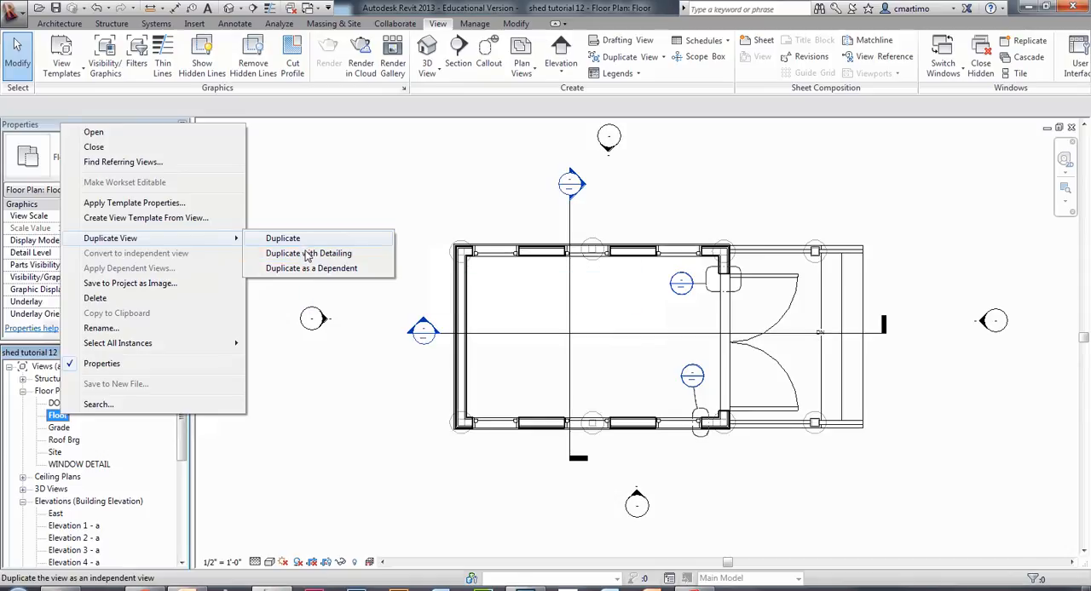
click(305, 256)
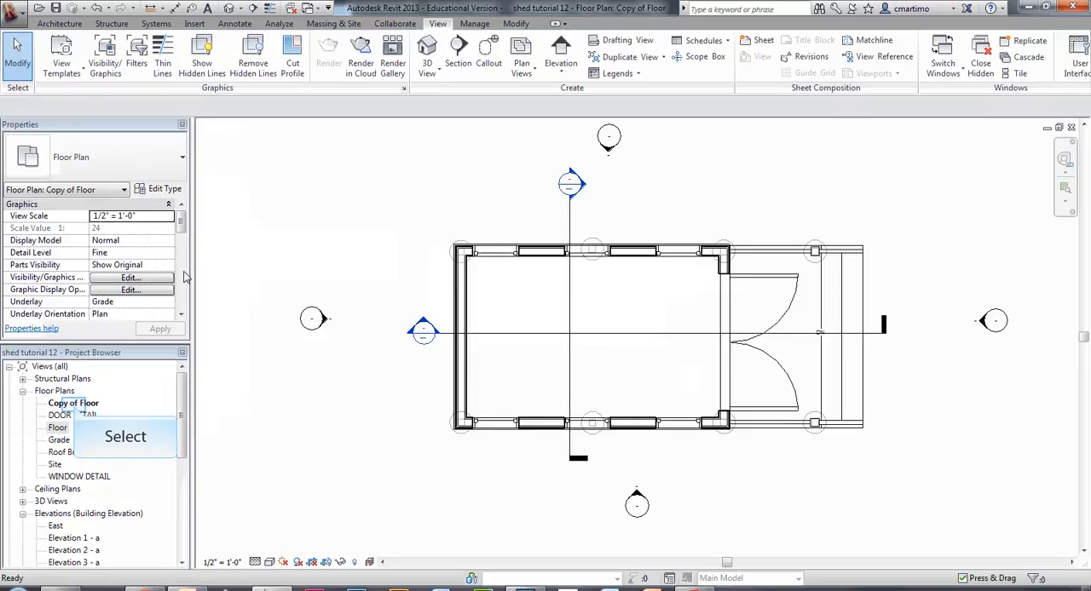
right_click(75, 407)
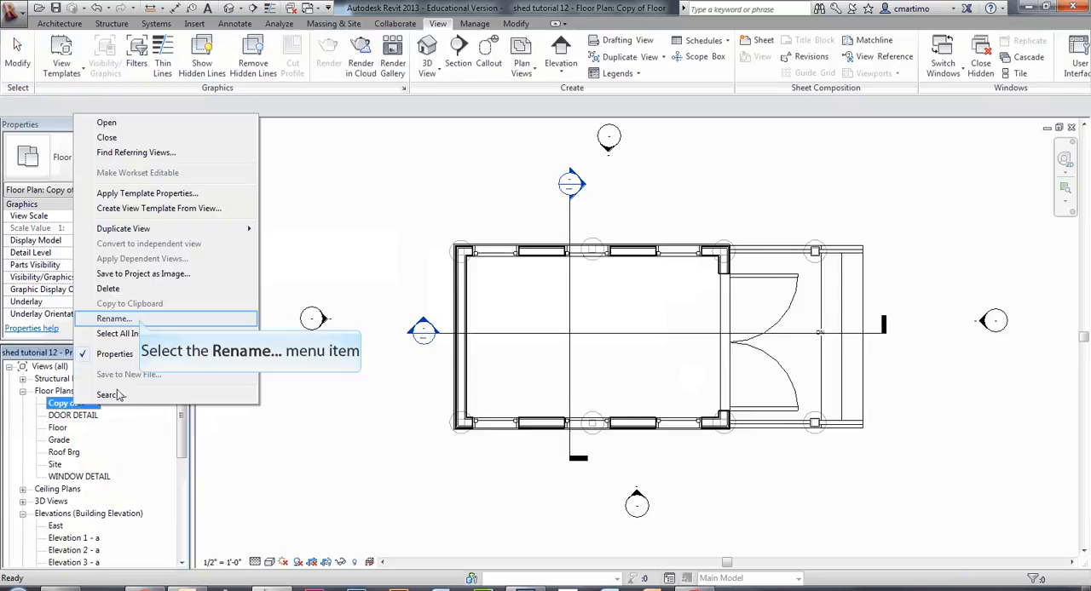
click(140, 320)
text(CONST)
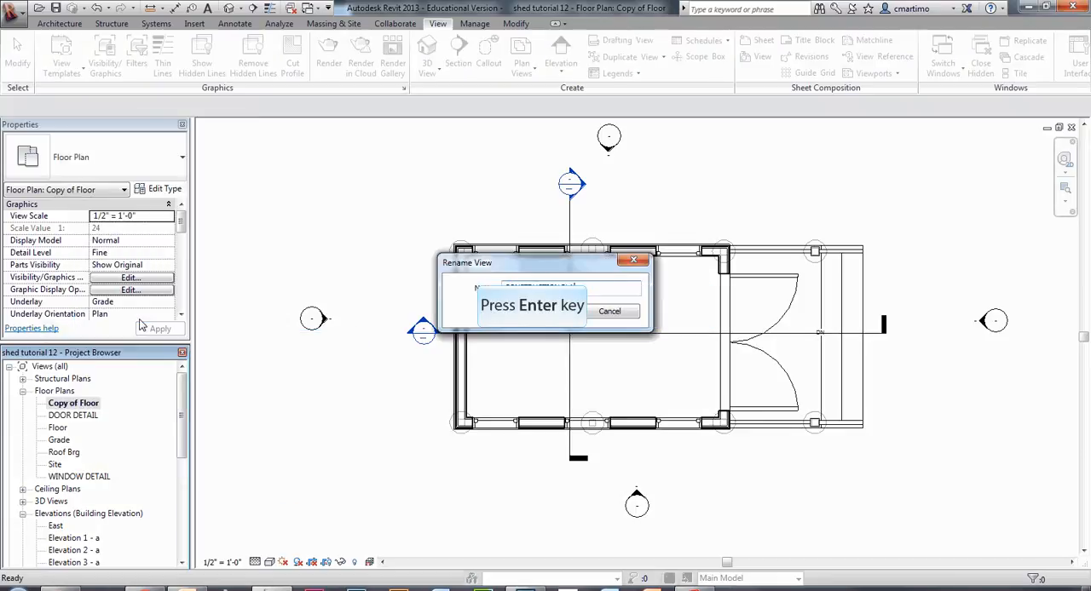
text(RUCTION PLAN)
key(Return)
Open sheet A1.1 - PLAN VIEWS and place the CONSTRUCTION PLAN view on it.
mouse_move(179, 408)
mouse_down()
mouse_move(180, 505)
mouse_move(181, 413)
mouse_up()
double_click(89, 490)
click(82, 403)
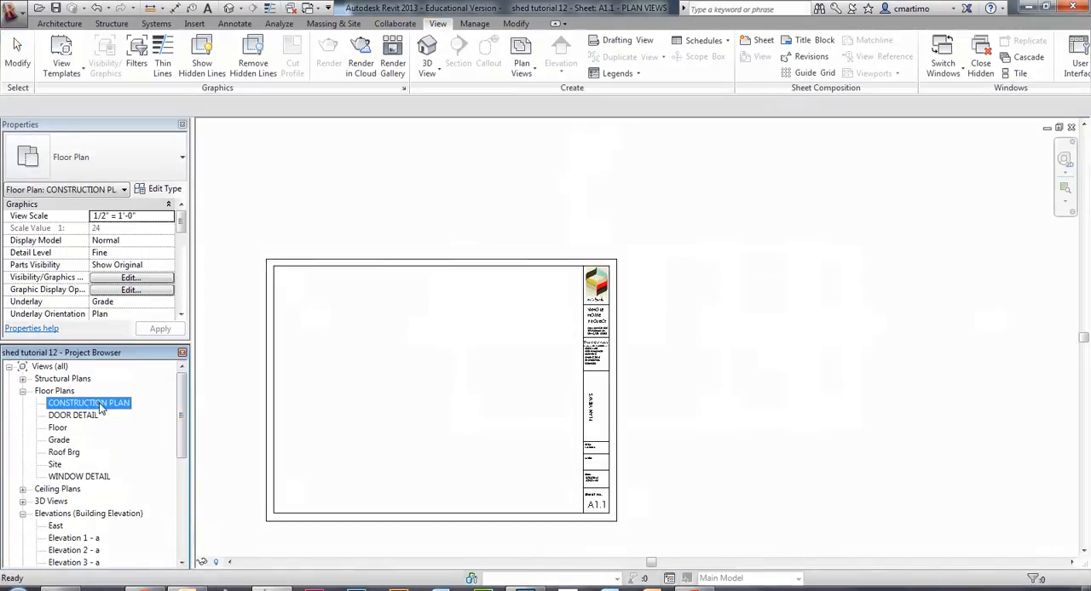
drag(64, 409, 396, 348)
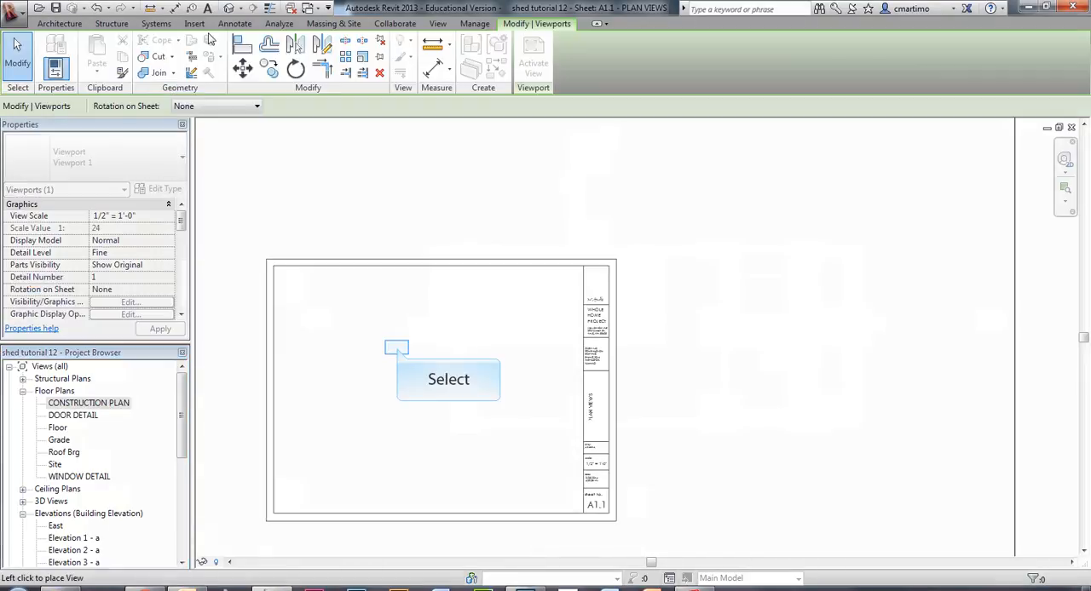
click(446, 419)
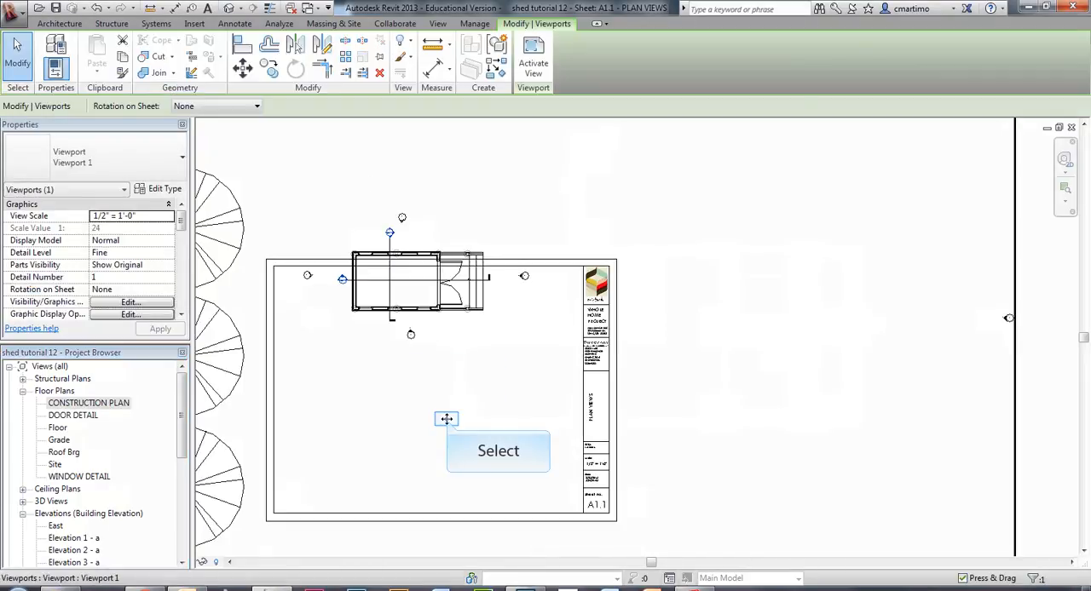
middle_drag(446, 419, 572, 361)
scroll(545, 371, down, 4)
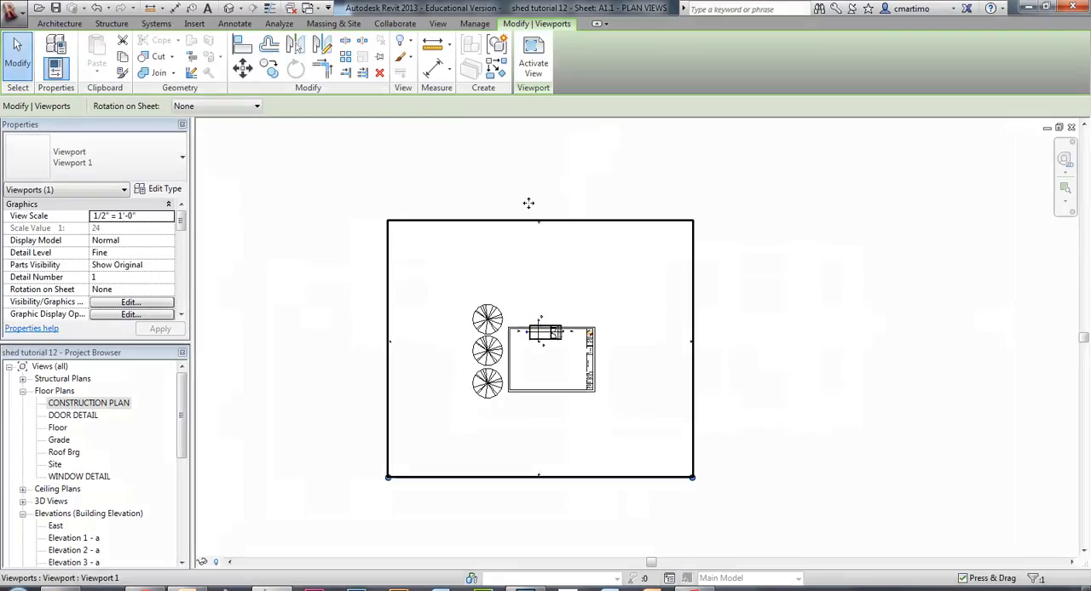
scroll(556, 335, up, 3)
scroll(554, 339, down, 3)
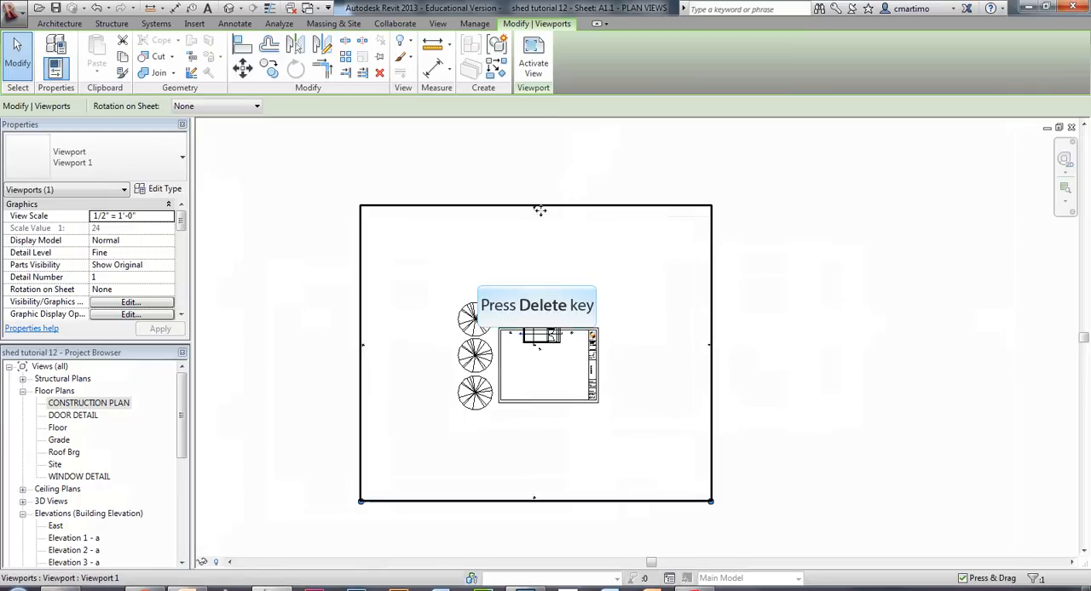
Delete the CONSTRUCTION PLAN viewport from the sheet and draw a callout around the whole shed and its elevation markers in the Floor plan.
key(Delete)
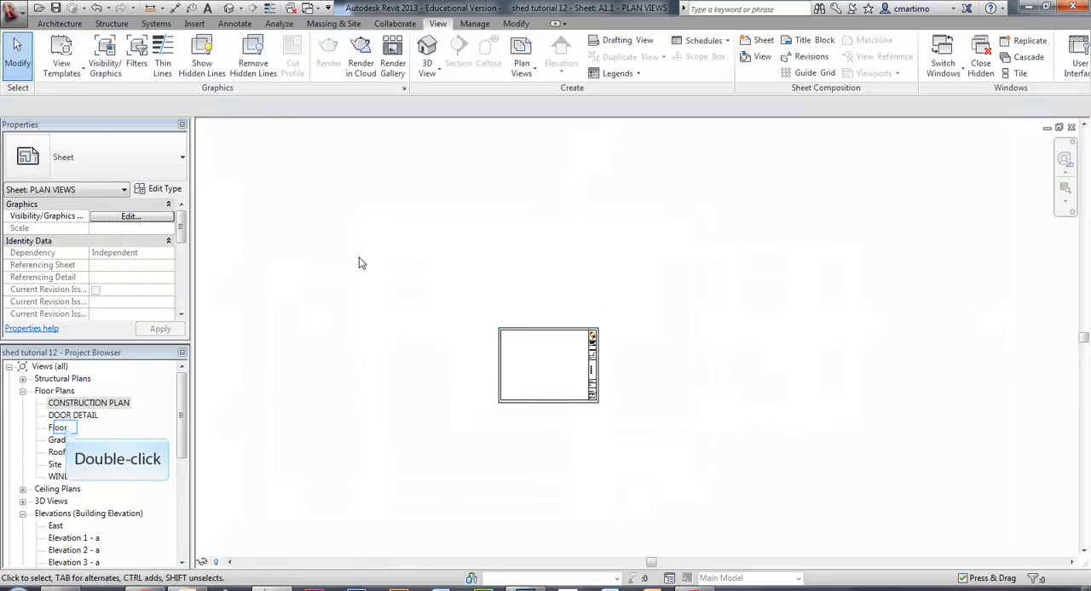
double_click(58, 428)
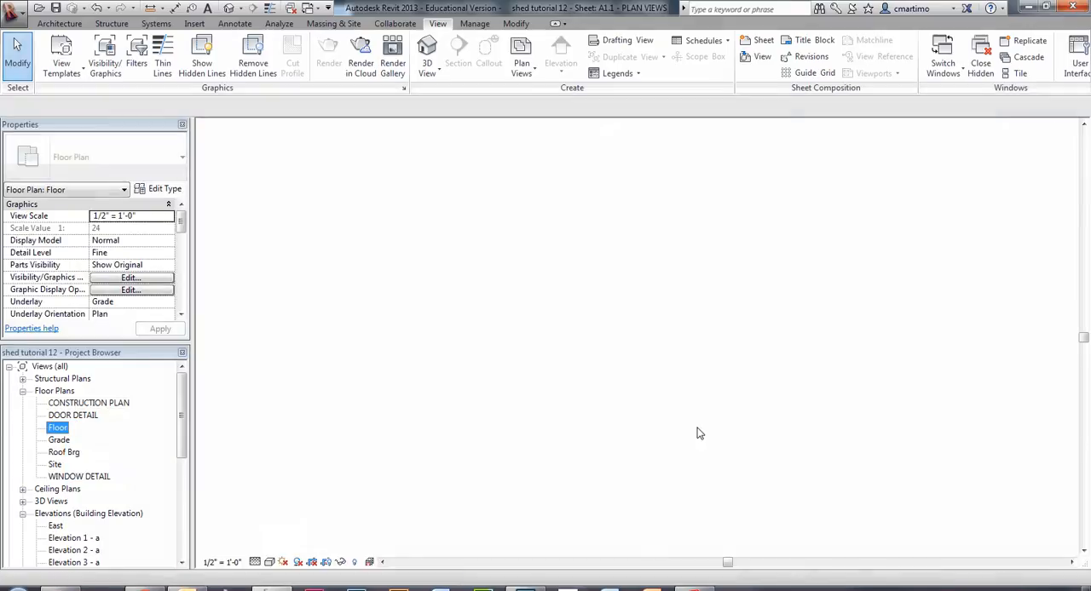
scroll(676, 355, down, 2)
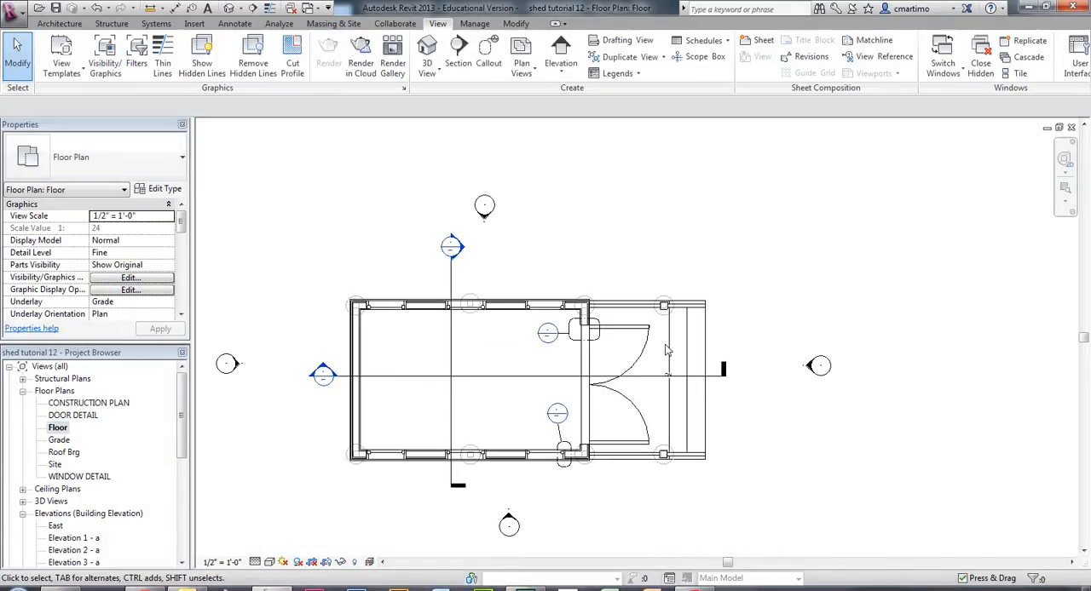
scroll(426, 344, down, 5)
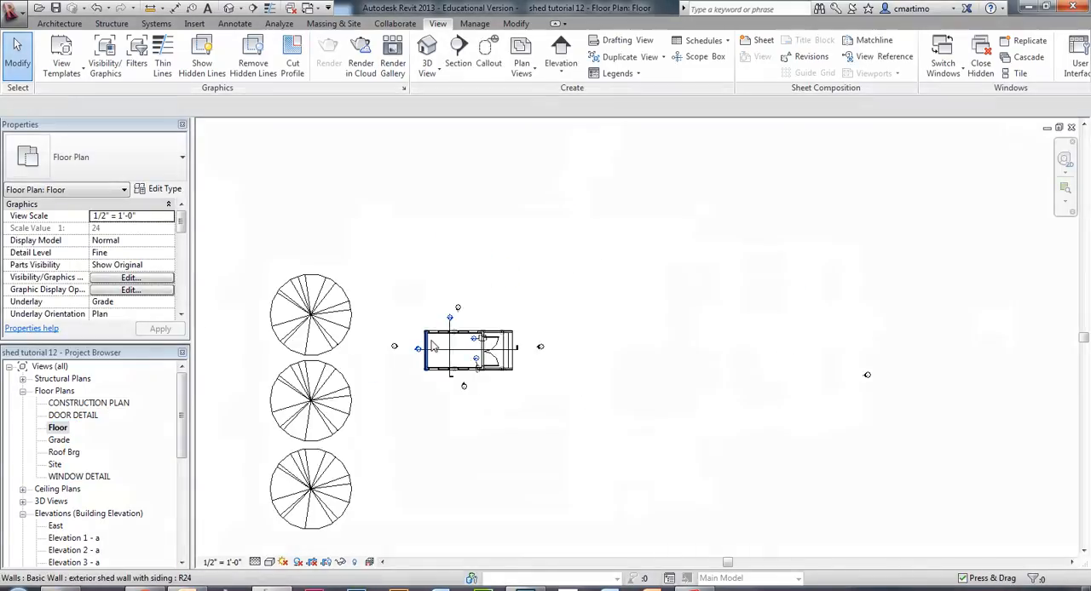
scroll(430, 345, up, 4)
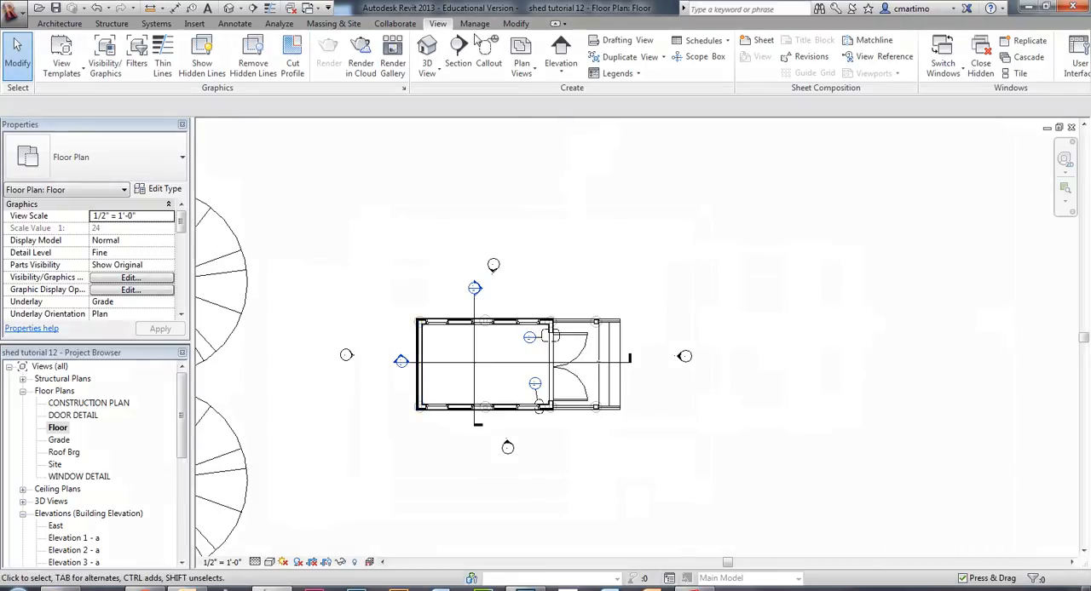
click(491, 54)
click(296, 210)
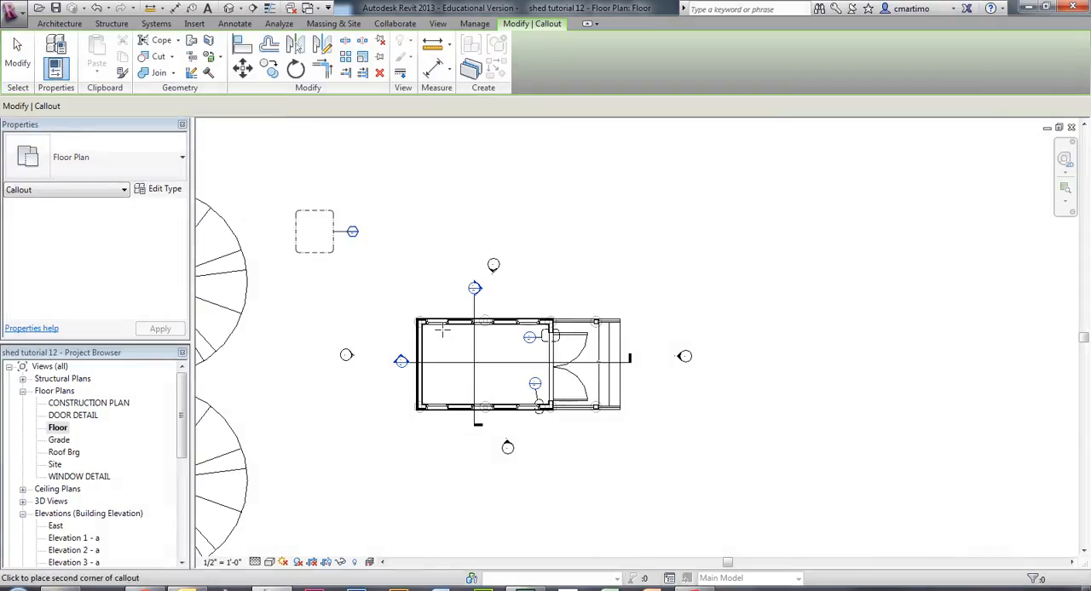
click(728, 487)
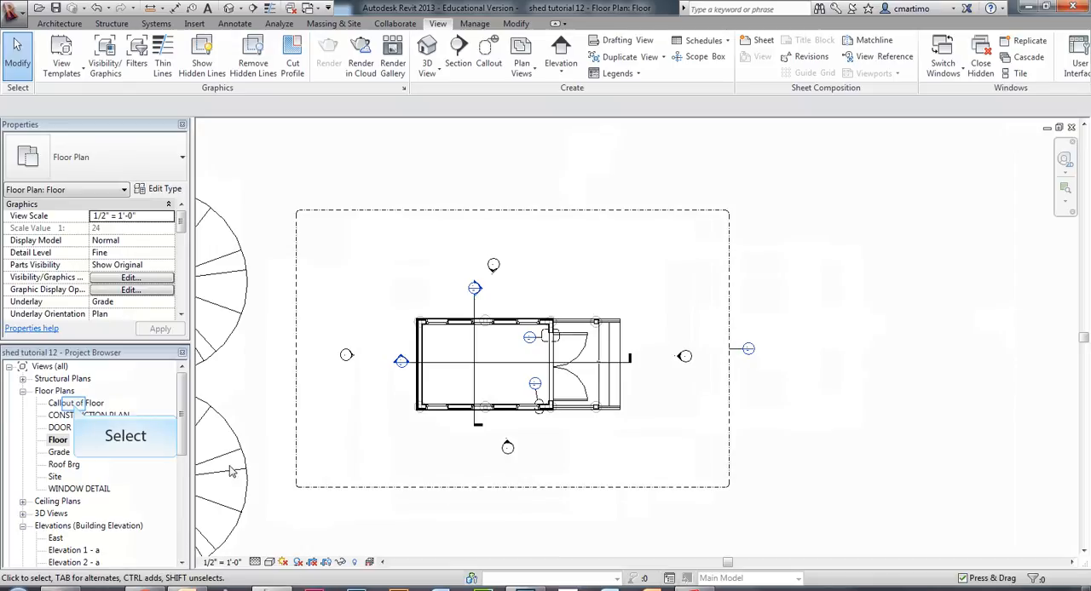
Delete the duplicated CONSTRUCTION PLAN floor plan view from the project.
click(75, 403)
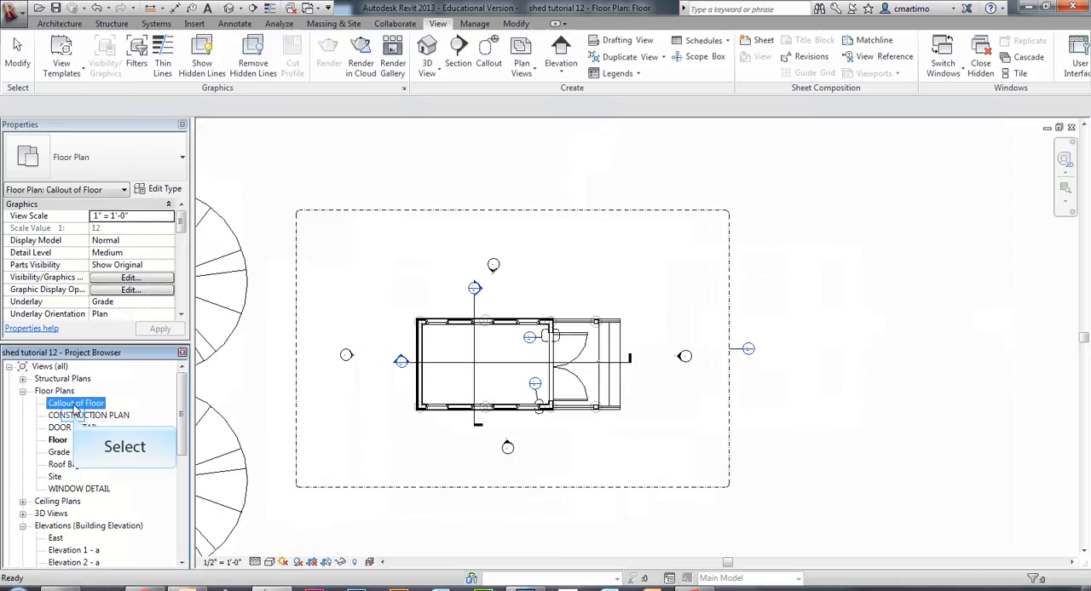
right_click(75, 417)
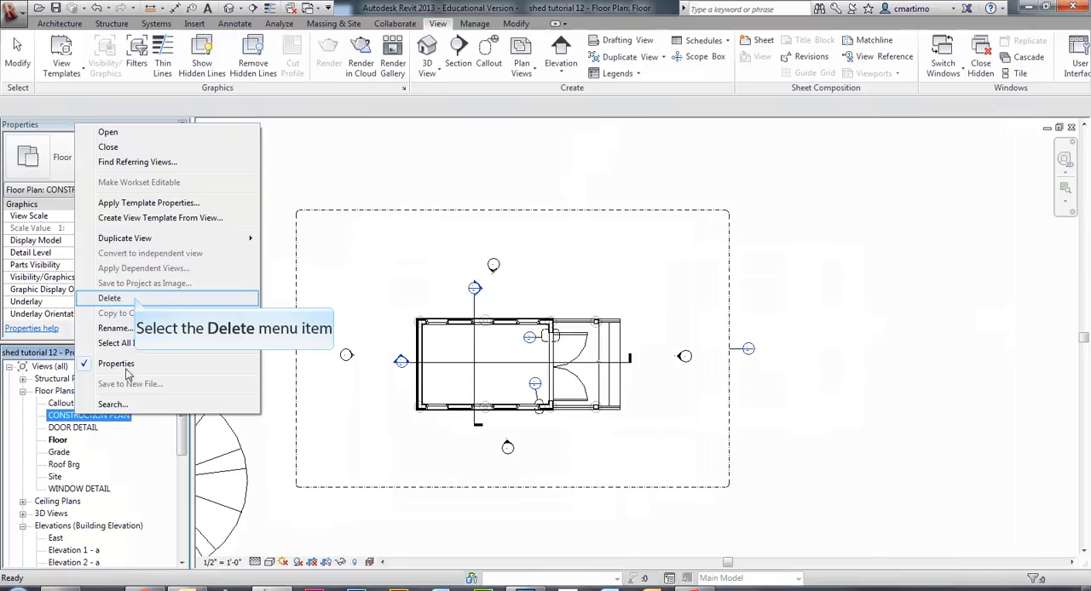
click(134, 299)
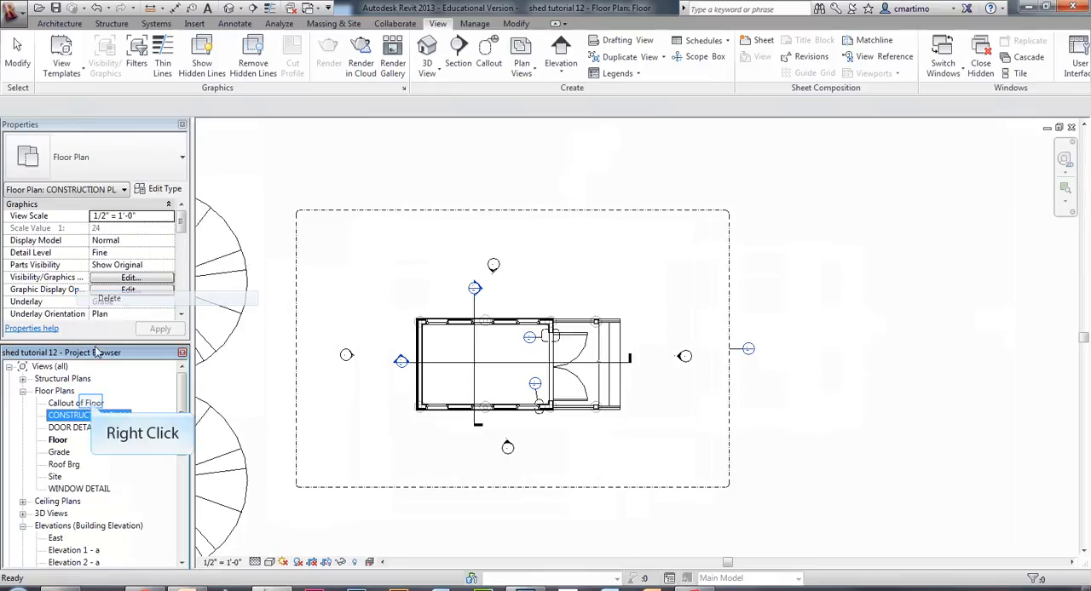
Rename the floor plan view Callout of Floor as CONSTRUCTION PLAN.
right_click(93, 404)
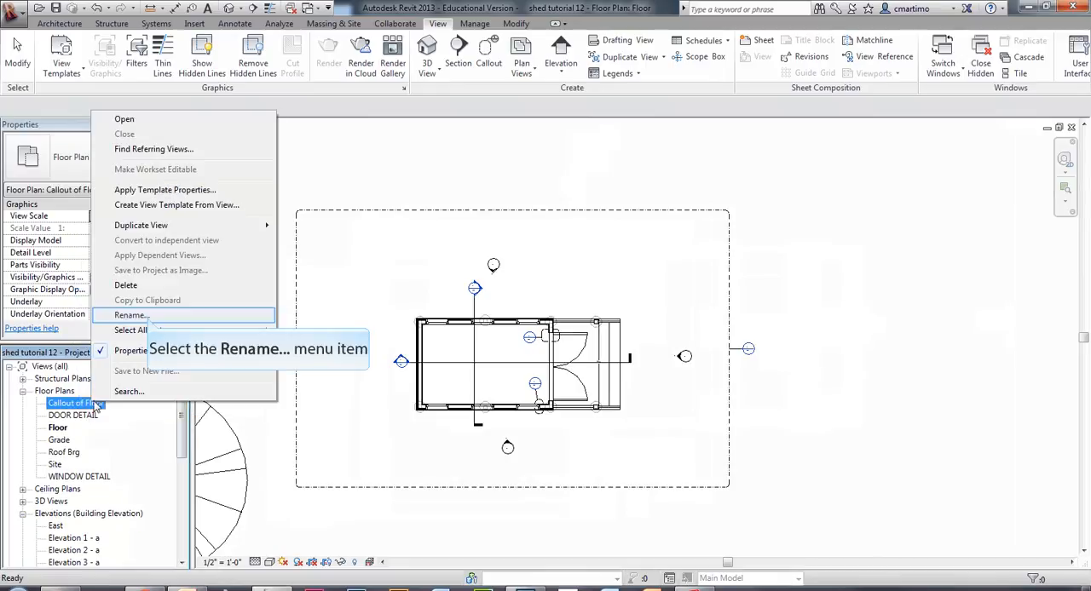
click(130, 315)
text(CON)
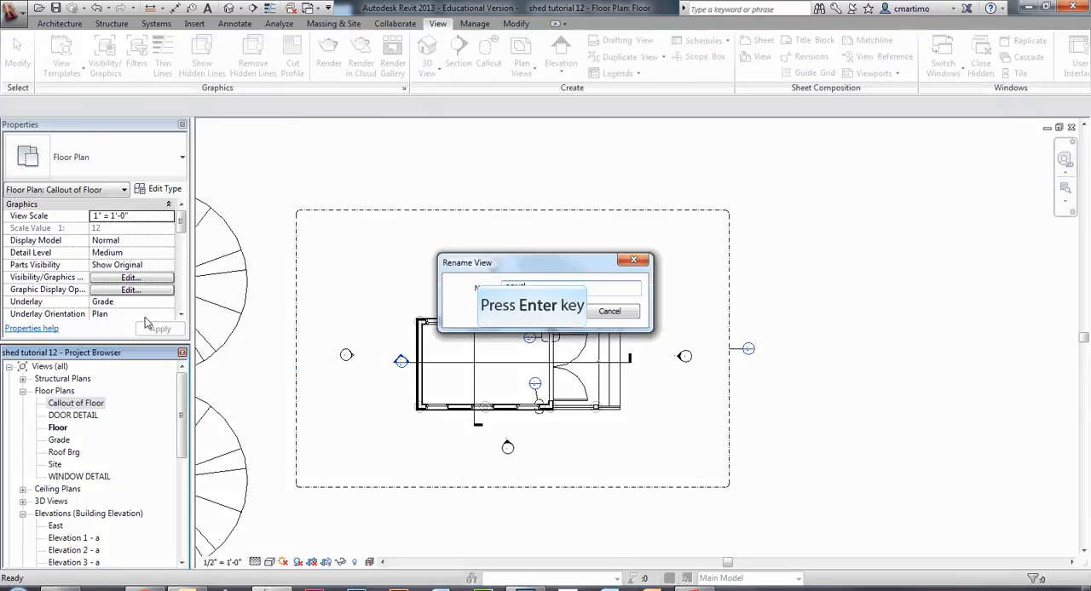
text(STRUCTION PLAN)
key(Return)
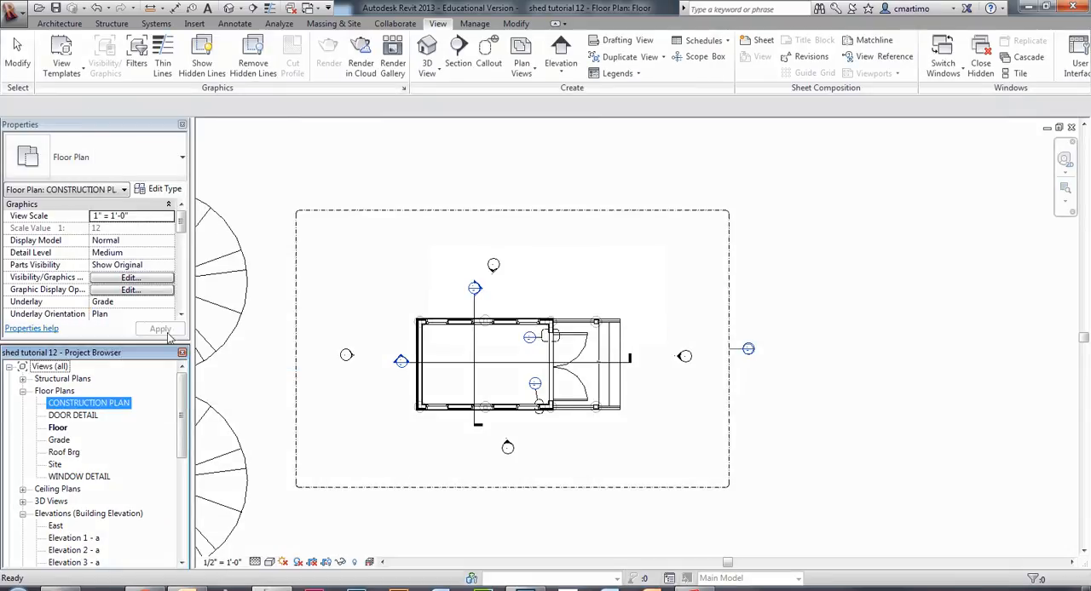
Try placing the new CONSTRUCTION PLAN view on sheet A1.1 - PLAN VIEWS, and delete that viewport.
scroll(180, 418, down, 7)
double_click(82, 488)
scroll(182, 512, up, 7)
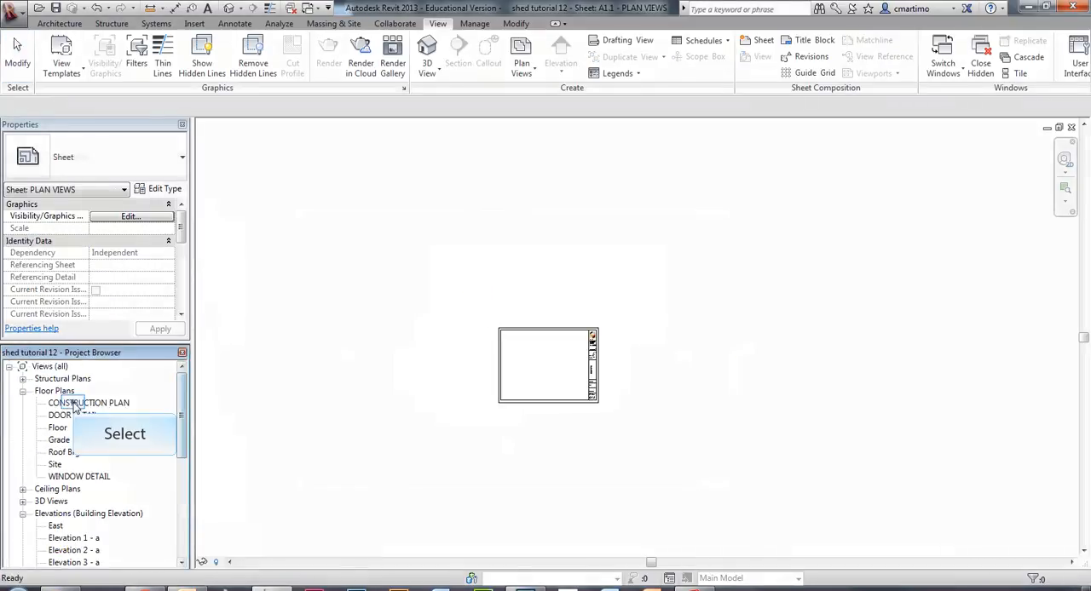
click(75, 406)
drag(75, 406, 541, 358)
click(542, 360)
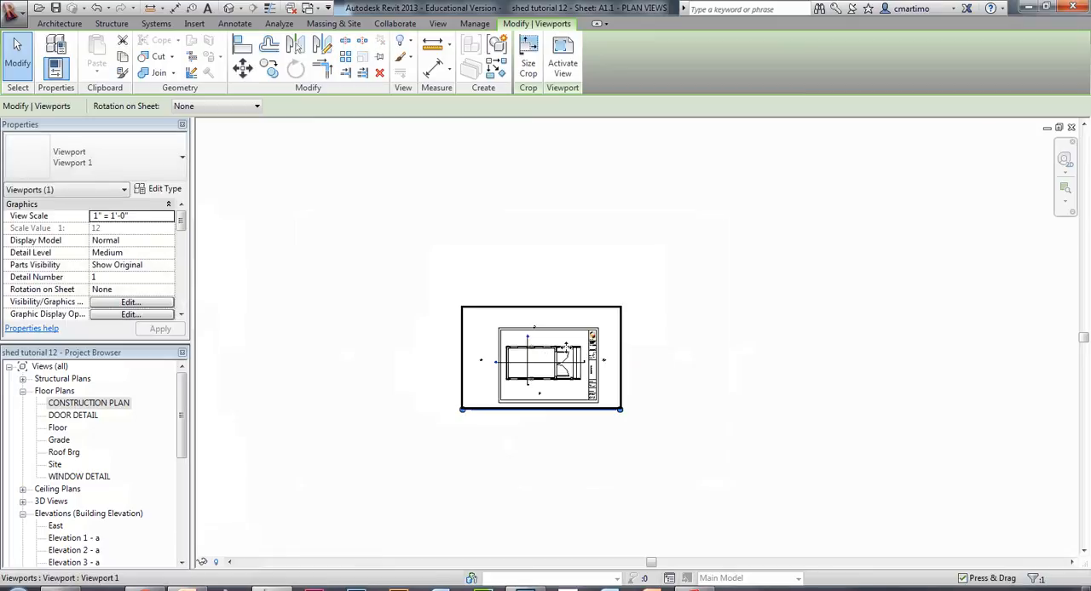
scroll(566, 352, up, 4)
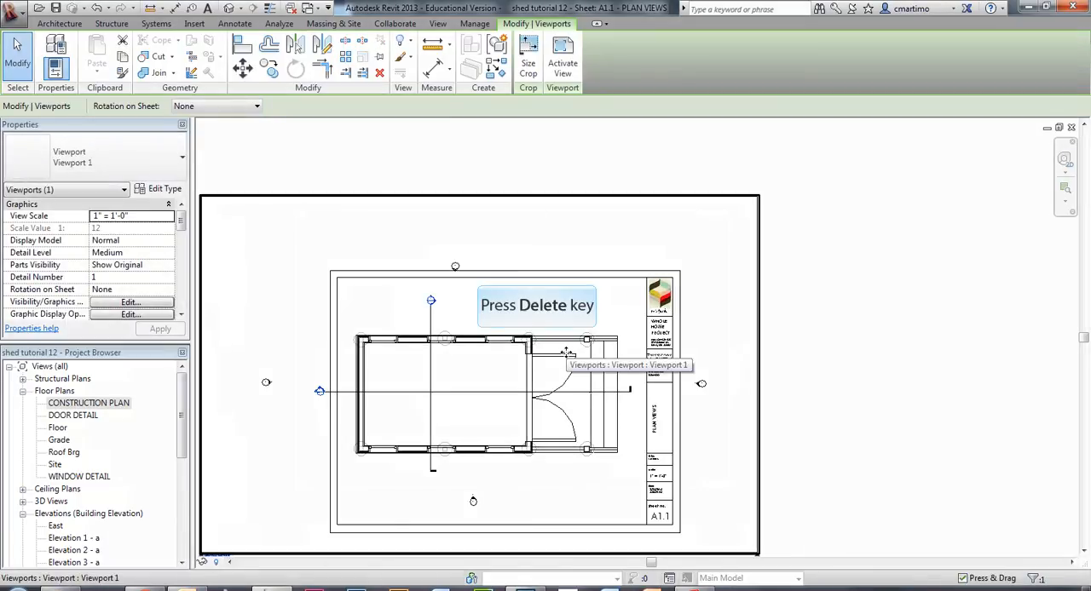
key(Delete)
Open the CONSTRUCTION PLAN view and set its view scale to 1/2" = 1'-0".
double_click(99, 403)
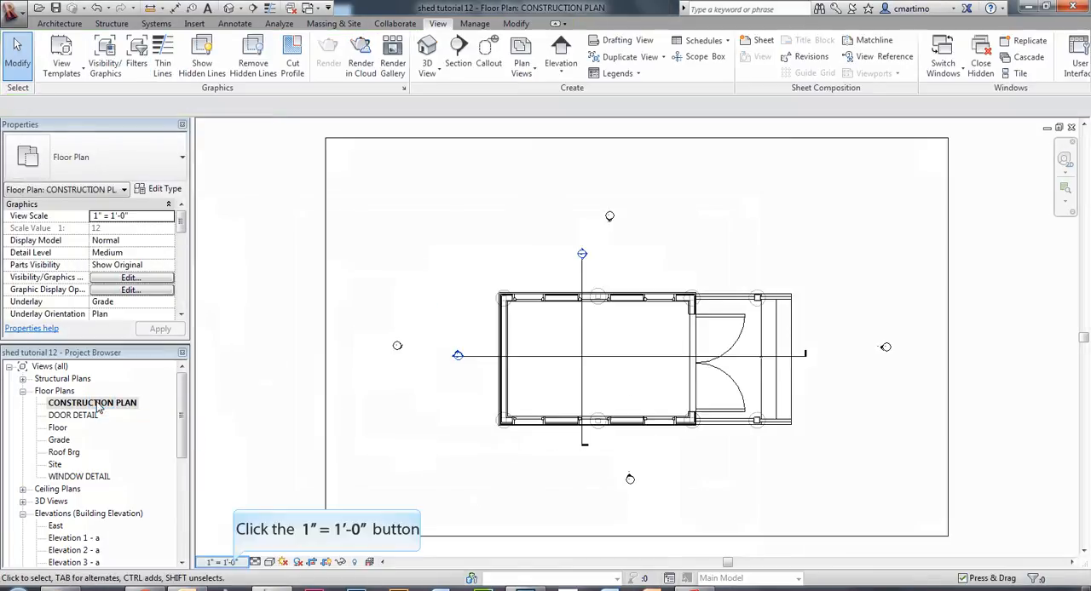
click(230, 563)
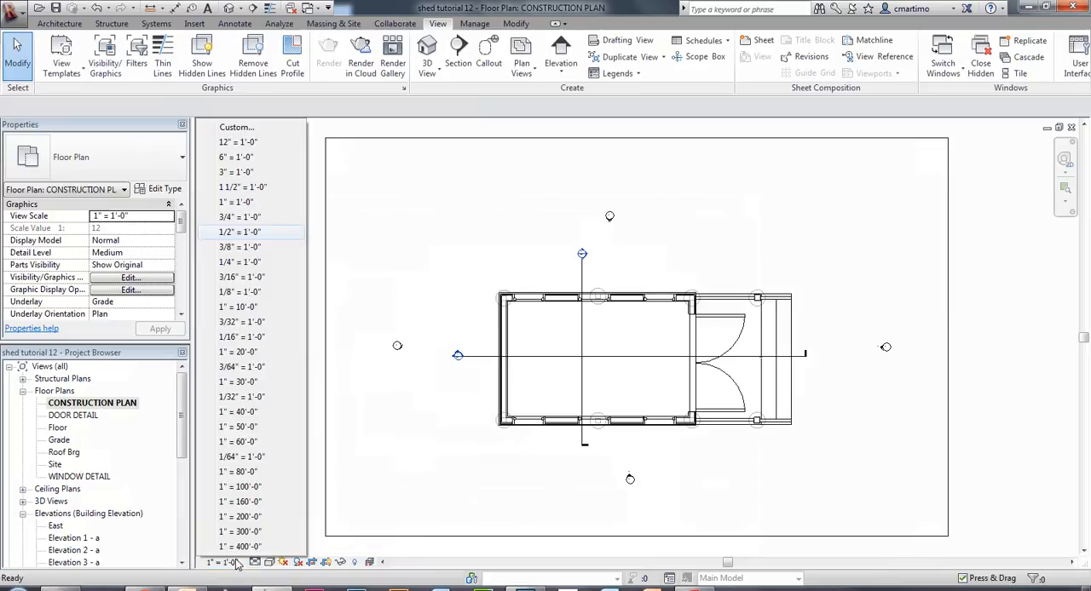
click(248, 232)
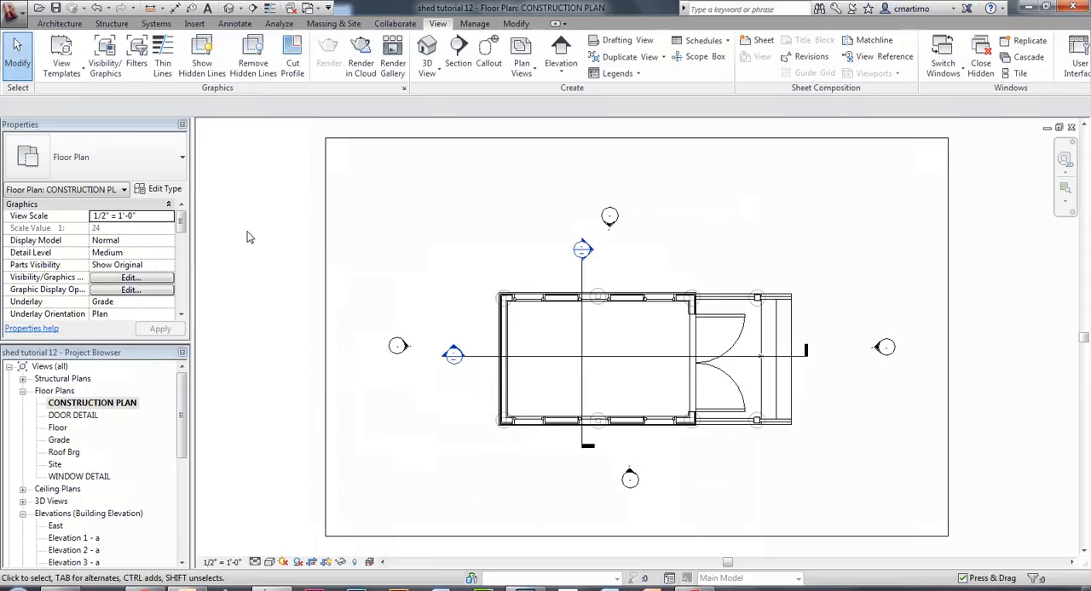
Open sheet A1.1 - PLAN VIEWS and place the rescaled CONSTRUCTION PLAN view within the title block's drawing area.
mouse_move(186, 416)
mouse_down()
mouse_move(186, 504)
mouse_move(181, 379)
mouse_up()
double_click(70, 513)
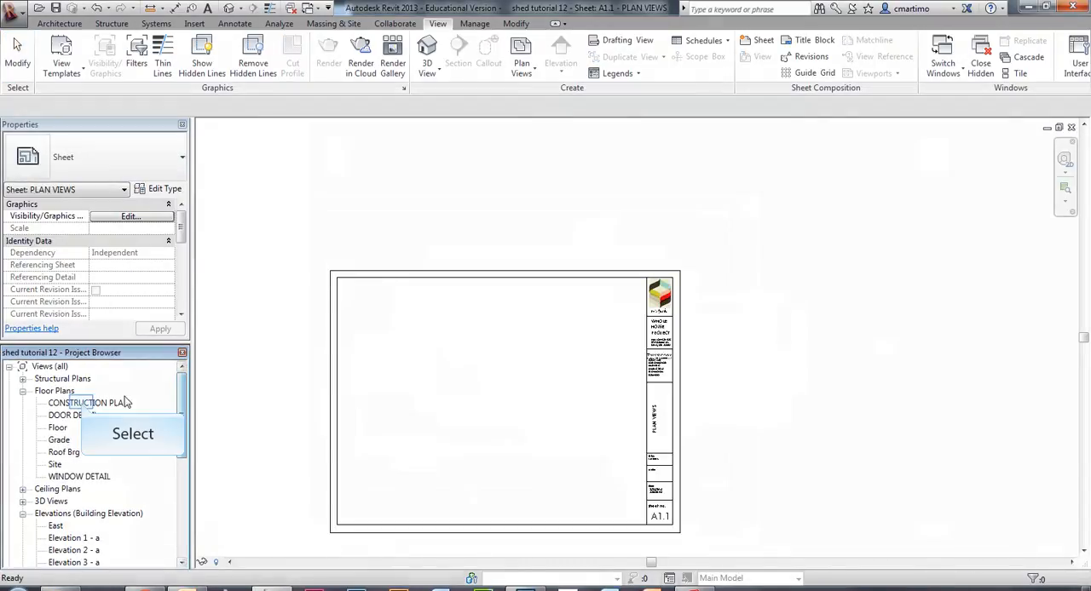
click(81, 403)
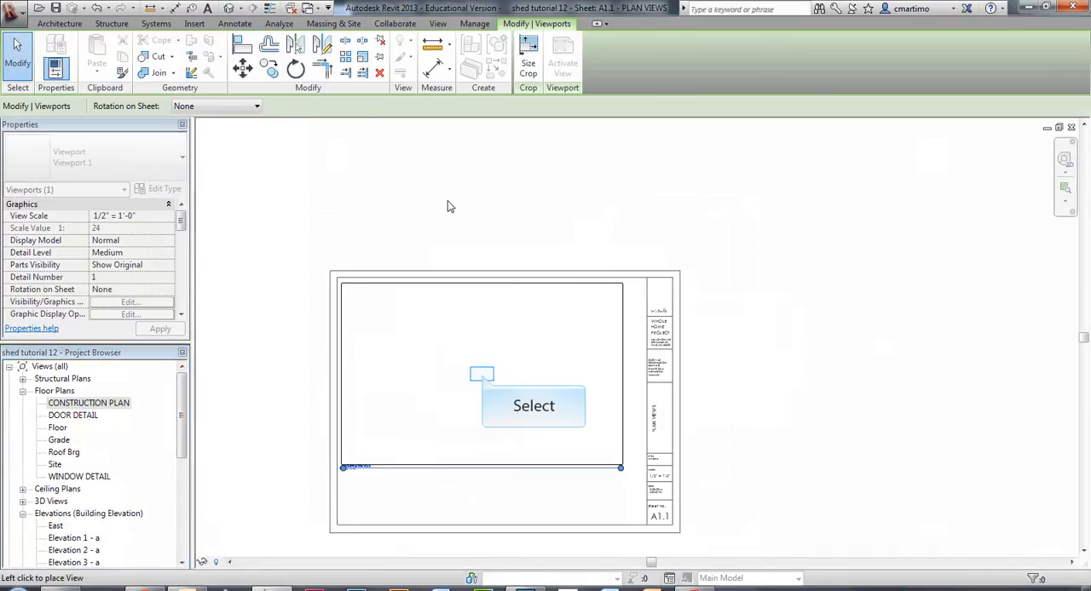
click(486, 383)
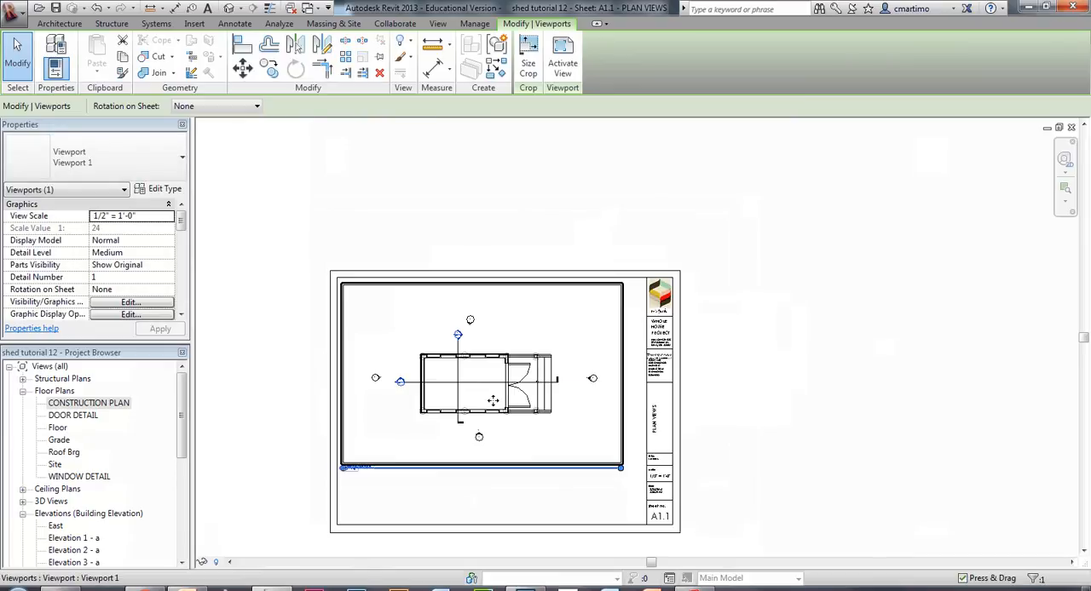
scroll(492, 401, up, 3)
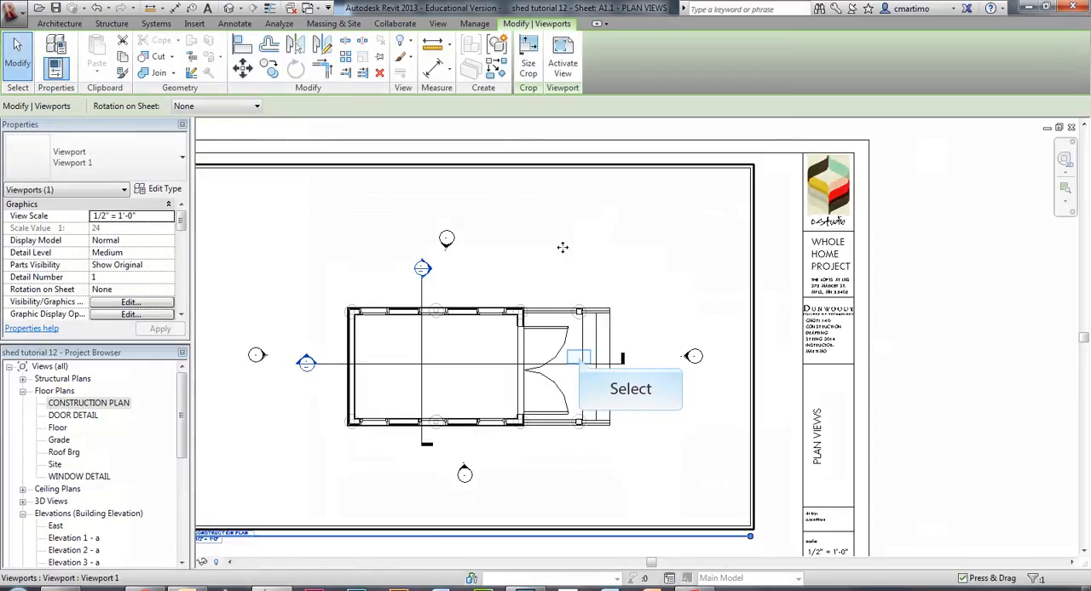
middle_drag(580, 361, 653, 328)
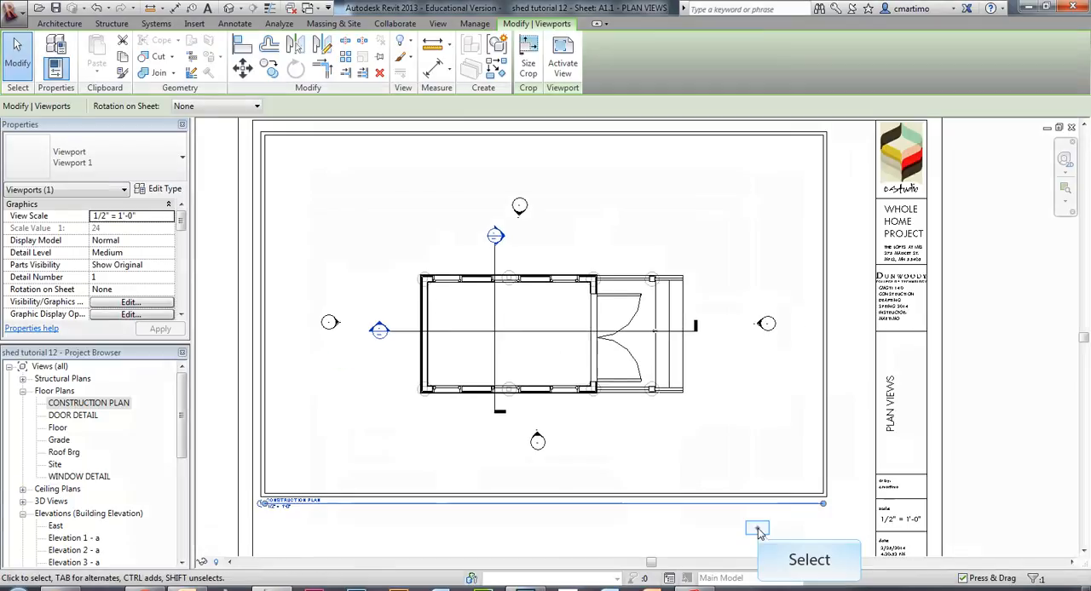
click(761, 533)
click(823, 472)
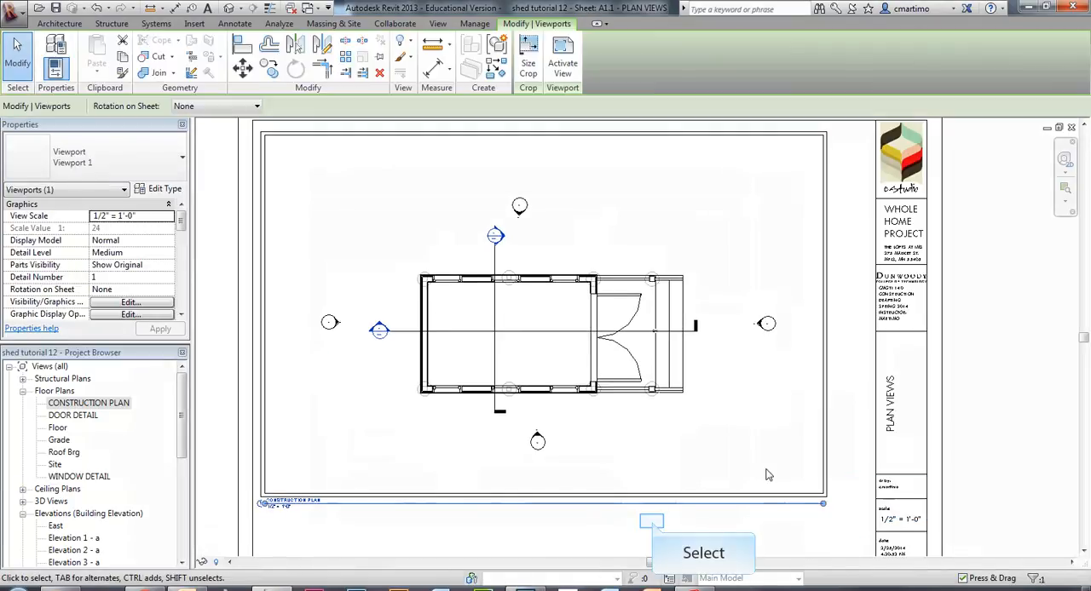
click(652, 528)
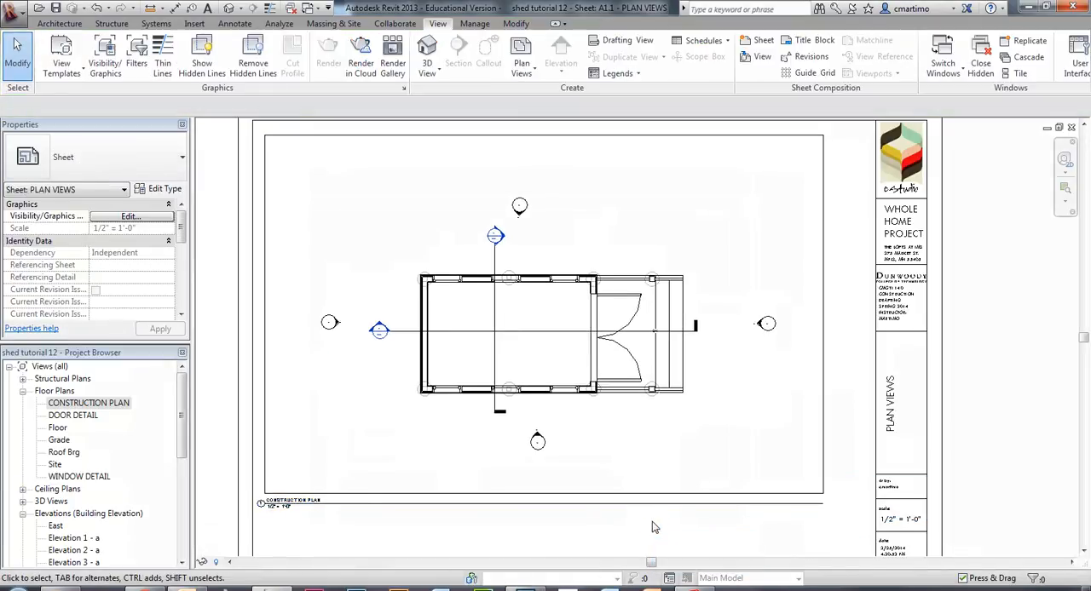
Try placing the Elevation 1 - a view on sheet A2.2 - ELEVATIONS, and delete that viewport.
mouse_move(182, 419)
mouse_down()
mouse_move(195, 510)
mouse_move(183, 398)
mouse_up()
double_click(79, 515)
click(69, 539)
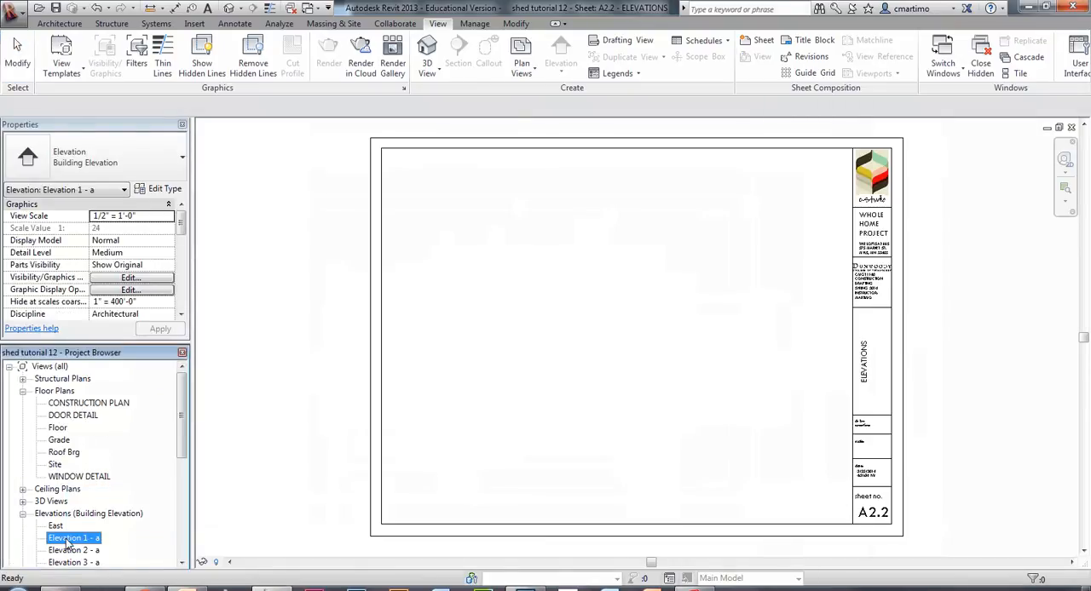
drag(69, 542, 473, 284)
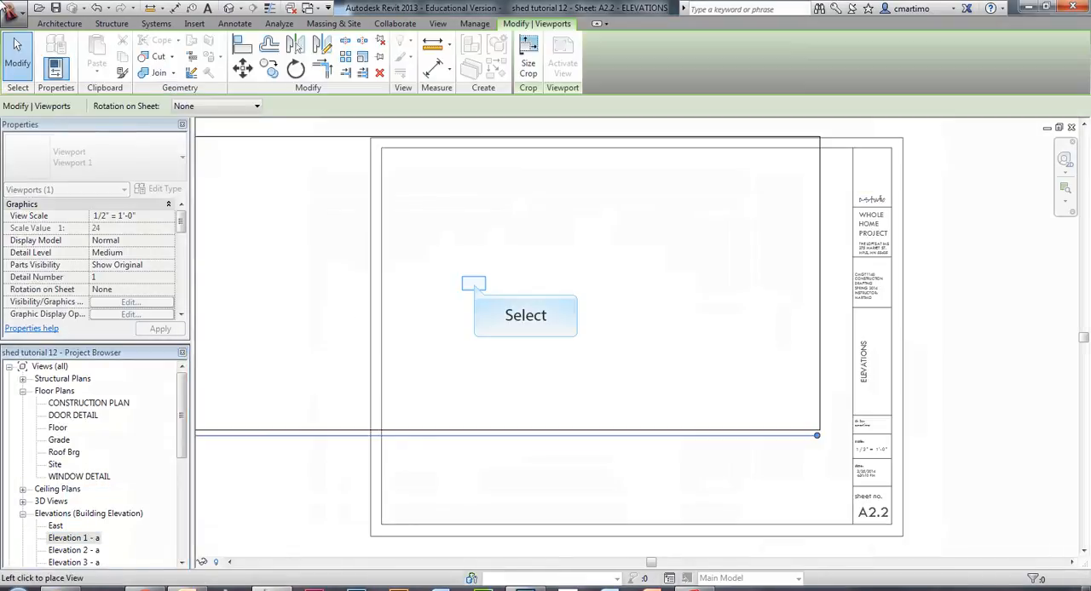
click(473, 286)
middle_drag(469, 331, 561, 323)
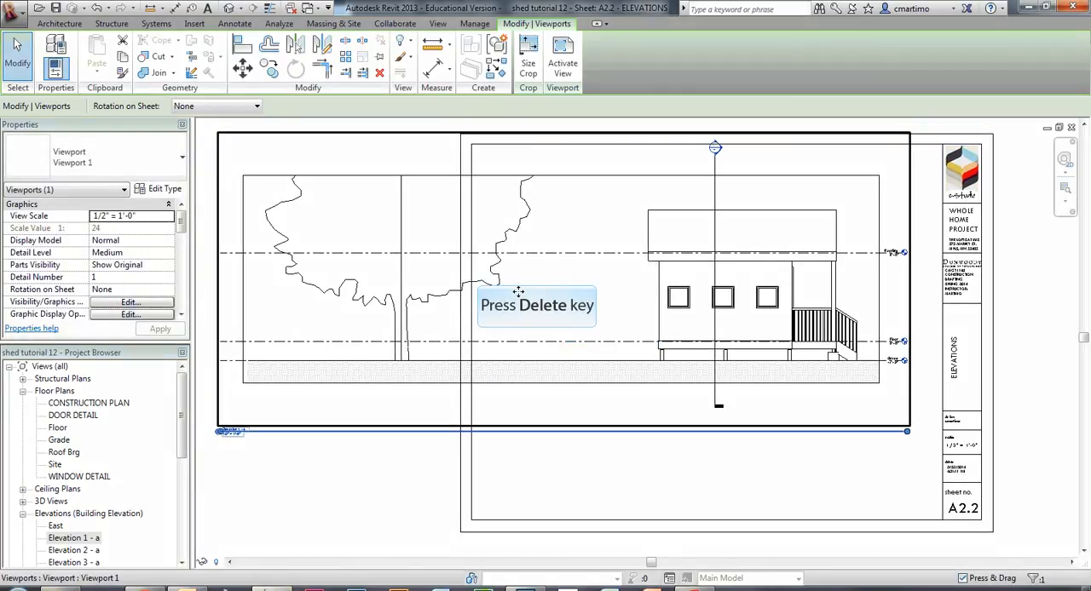
key(Delete)
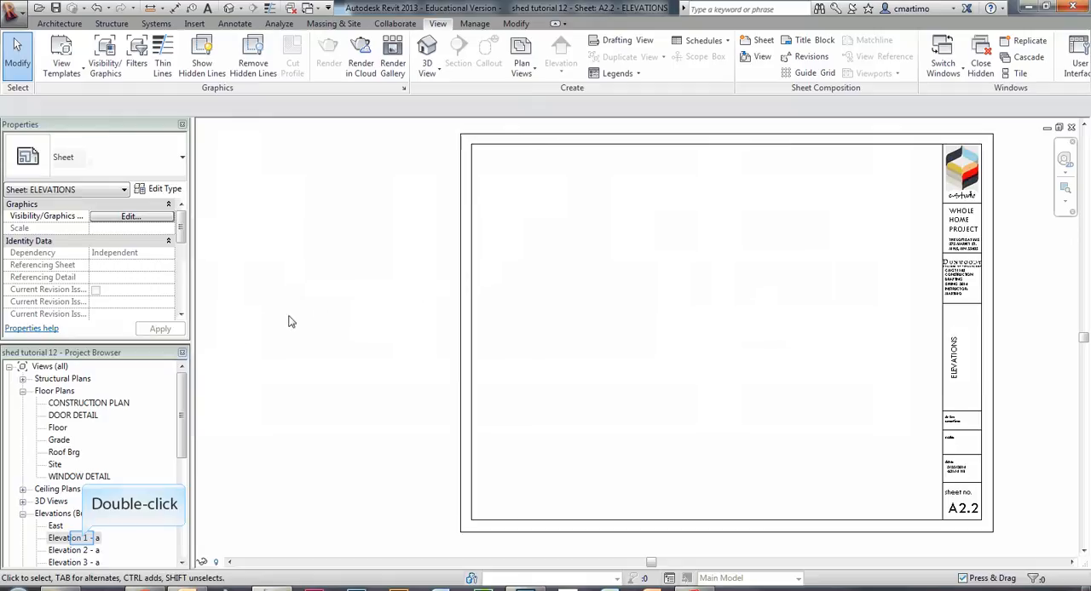
Open Elevation 1 - a and shrink its crop region around the shed, excluding the tree and lowering the top edge to just above the roof.
click(84, 539)
double_click(84, 540)
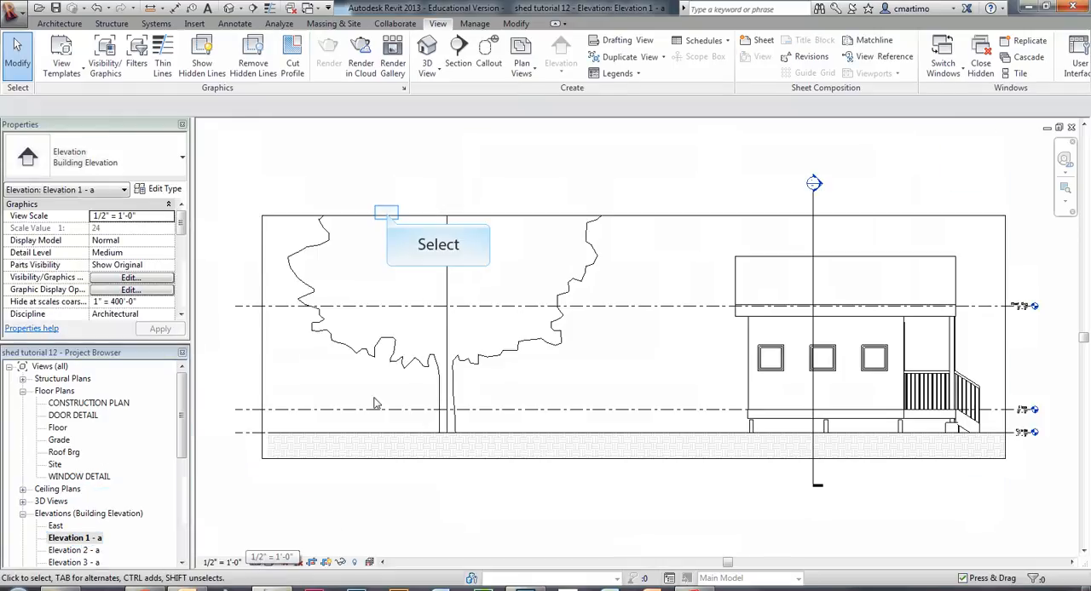
click(387, 217)
drag(262, 340, 695, 337)
middle_drag(622, 352, 366, 361)
scroll(380, 364, up, 3)
middle_drag(452, 352, 402, 363)
scroll(403, 363, down, 1)
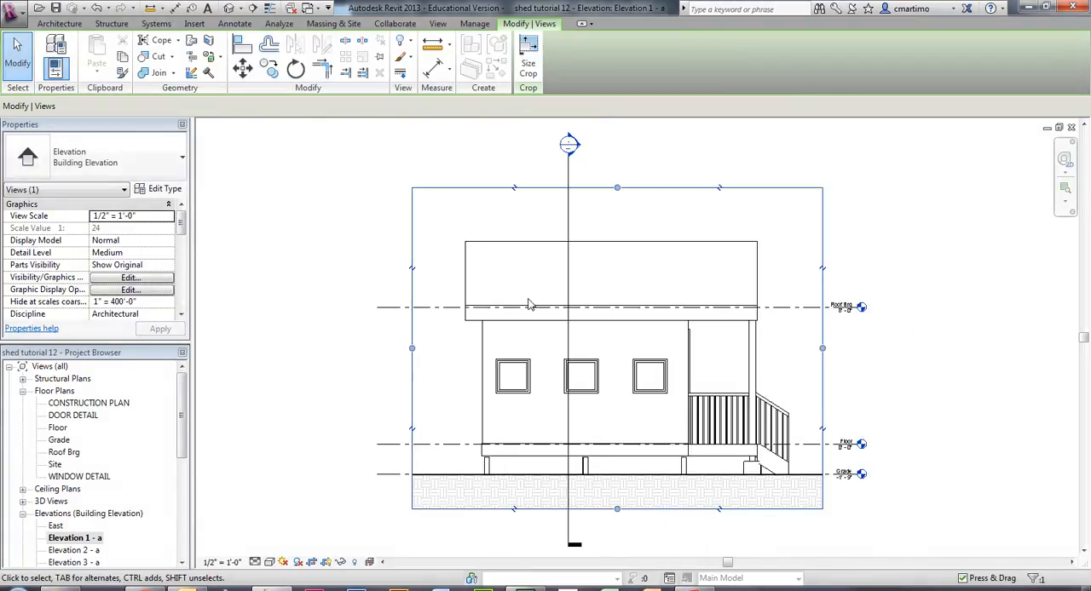
drag(617, 188, 617, 230)
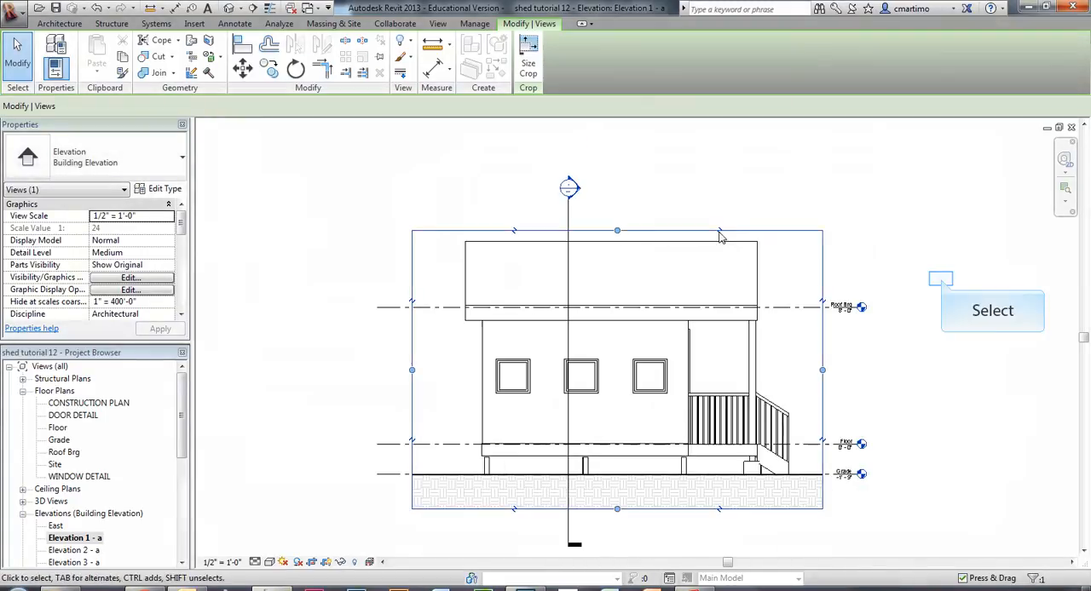
click(941, 279)
scroll(728, 431, down, 1)
middle_drag(750, 528, 721, 423)
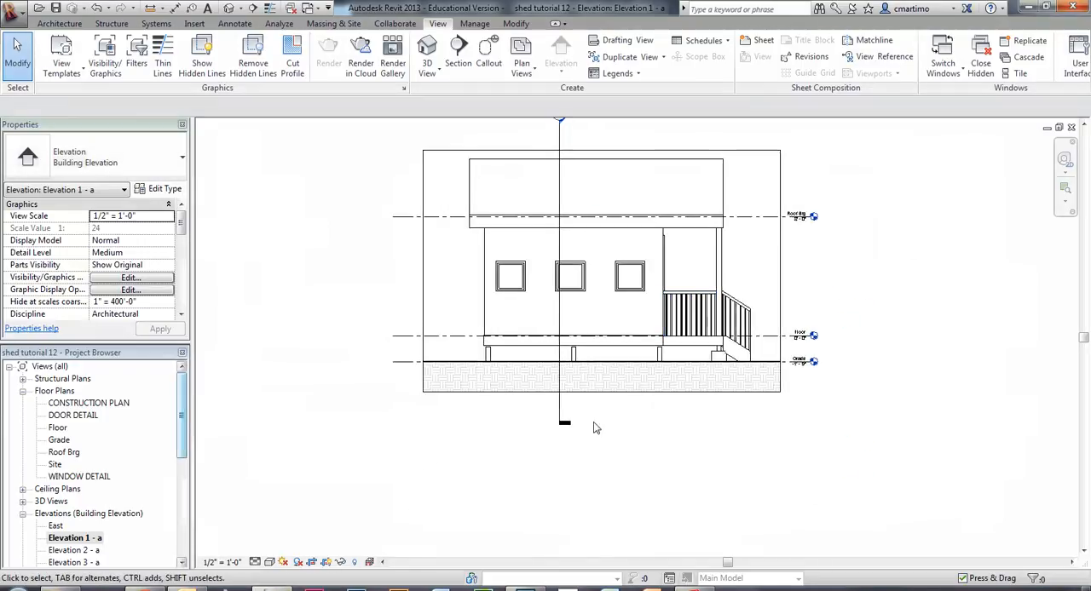
Open sheet A2.2 - ELEVATIONS and place the cropped Elevation 1 - a view in the upper-left part of the title block's drawing area.
drag(182, 420, 182, 490)
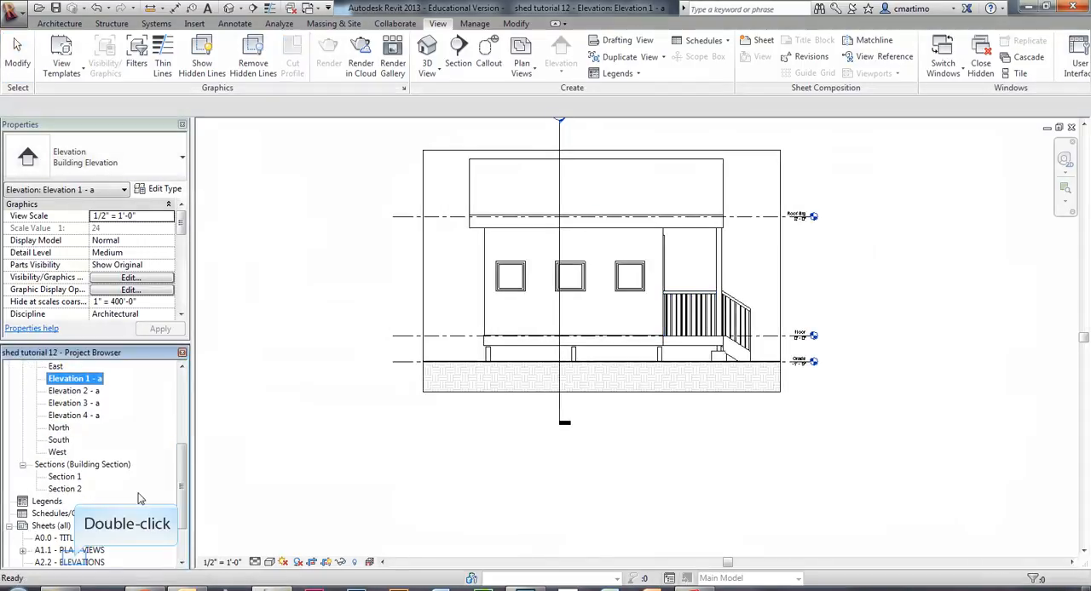
double_click(76, 562)
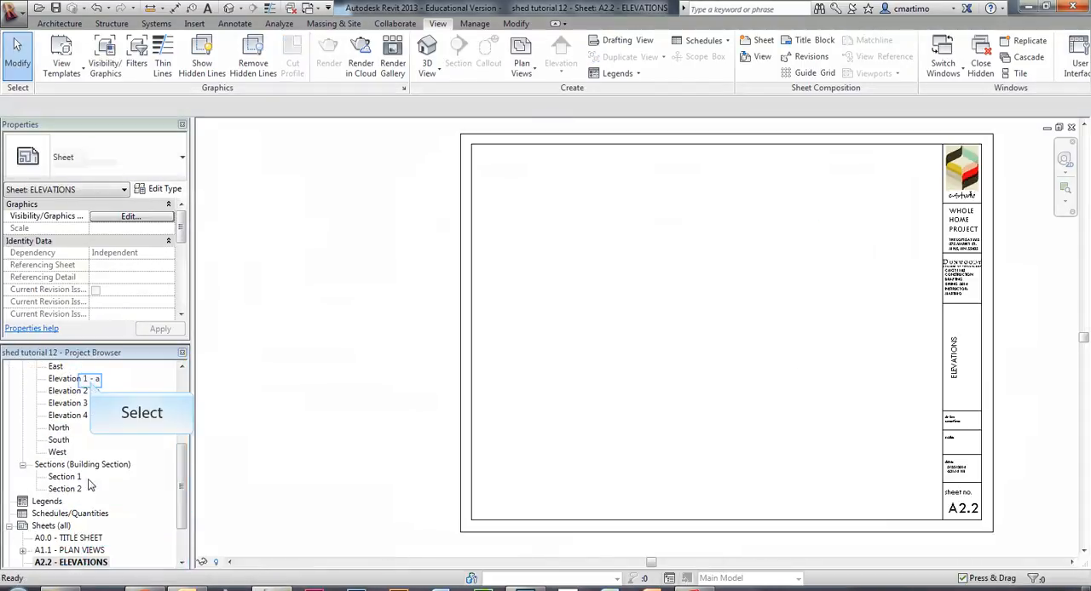
click(92, 383)
drag(571, 253, 637, 284)
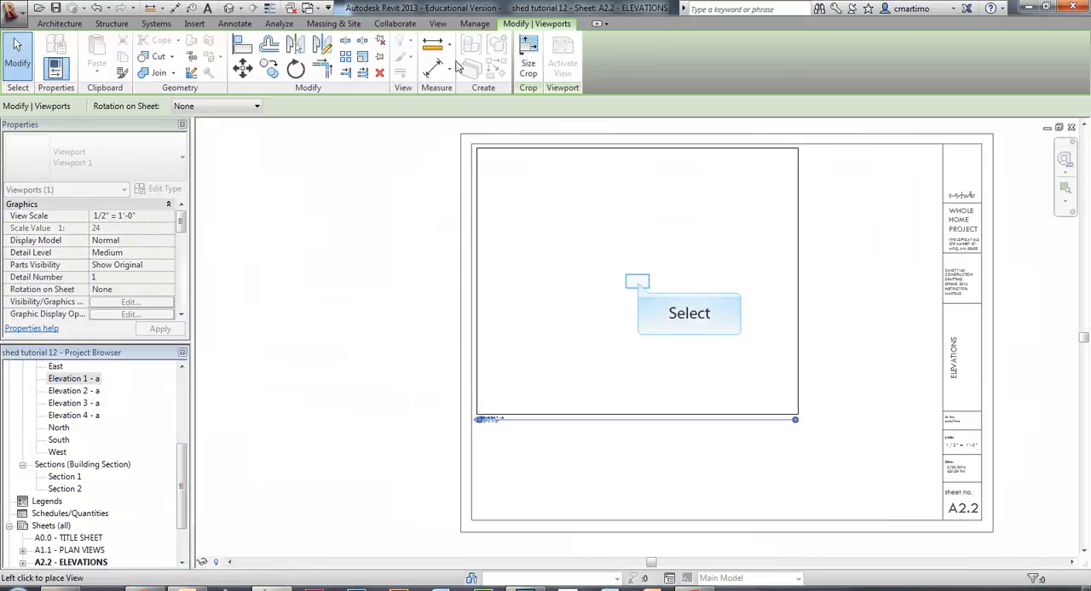
click(638, 283)
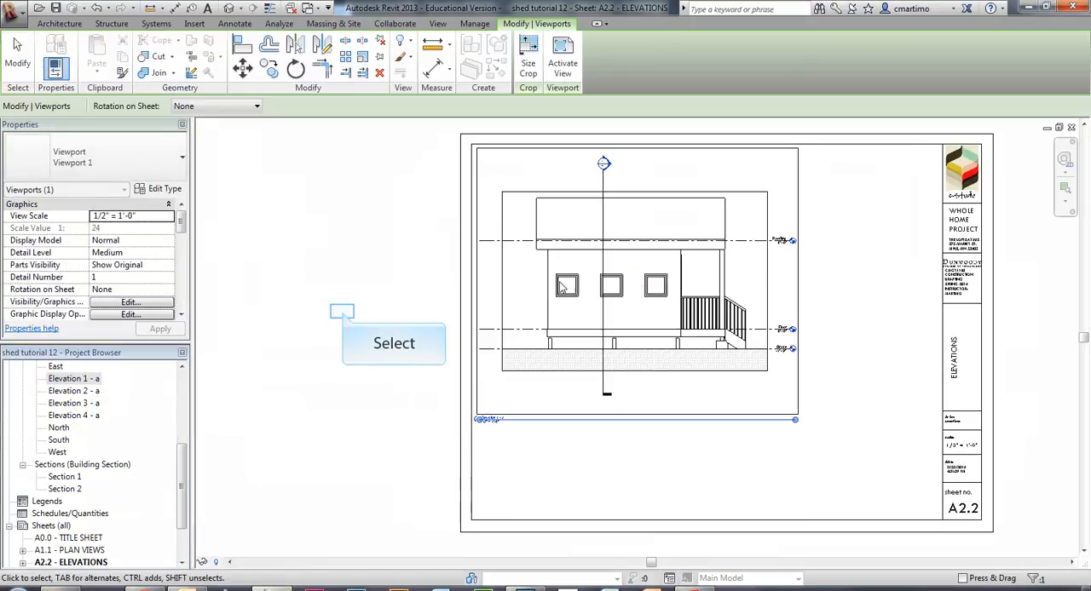
click(345, 312)
scroll(688, 315, up, 2)
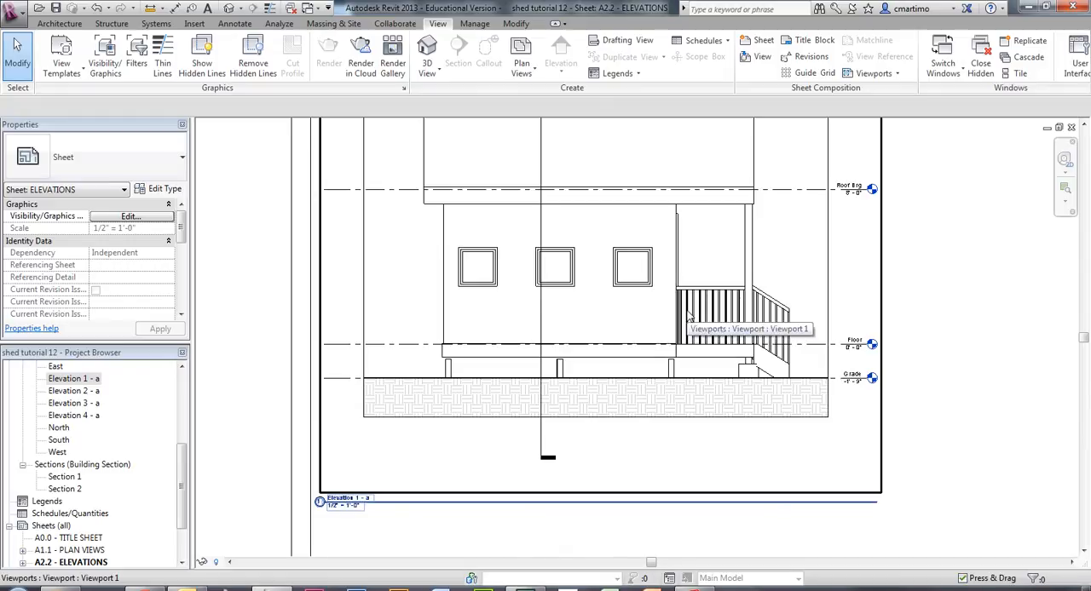
scroll(335, 250, down, 3)
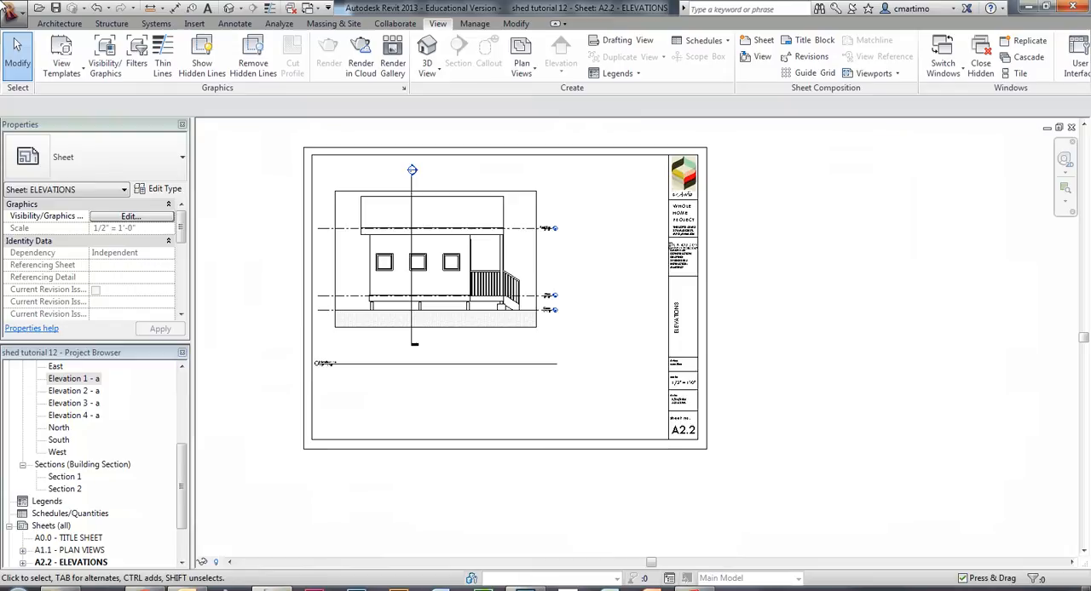
Rename the Elevation 1 - a view as SOUTH ELEVATION.
right_click(72, 379)
right_click(81, 385)
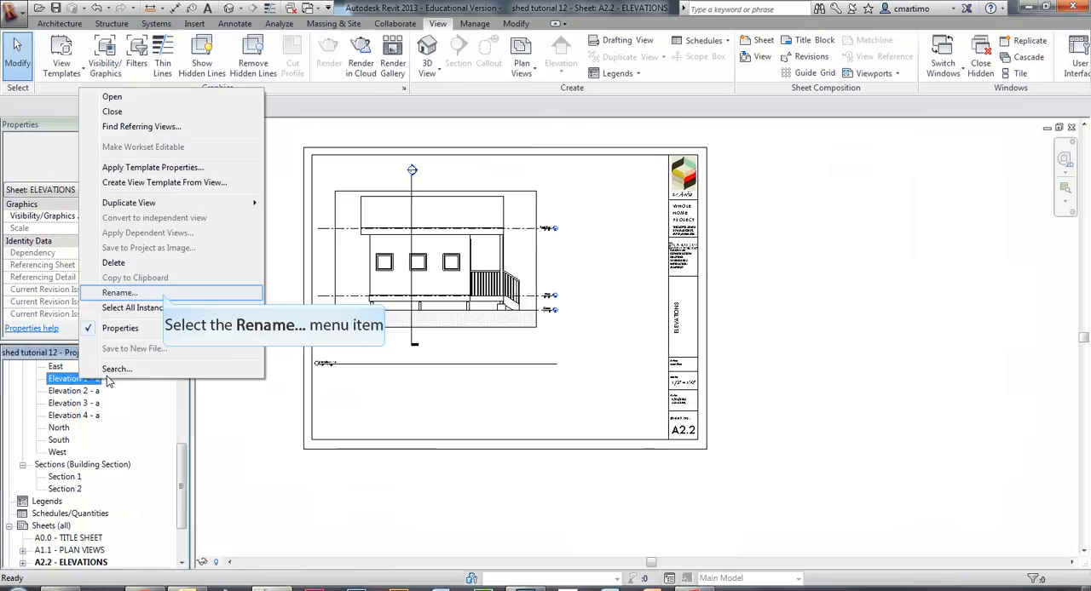
click(164, 303)
text(SOUTH)
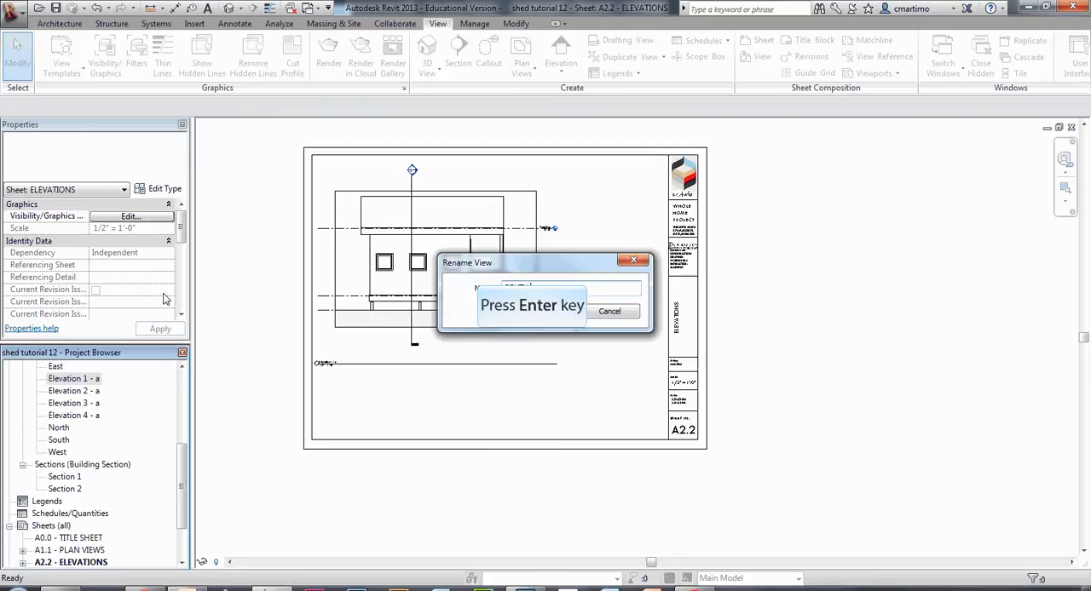
key(Return)
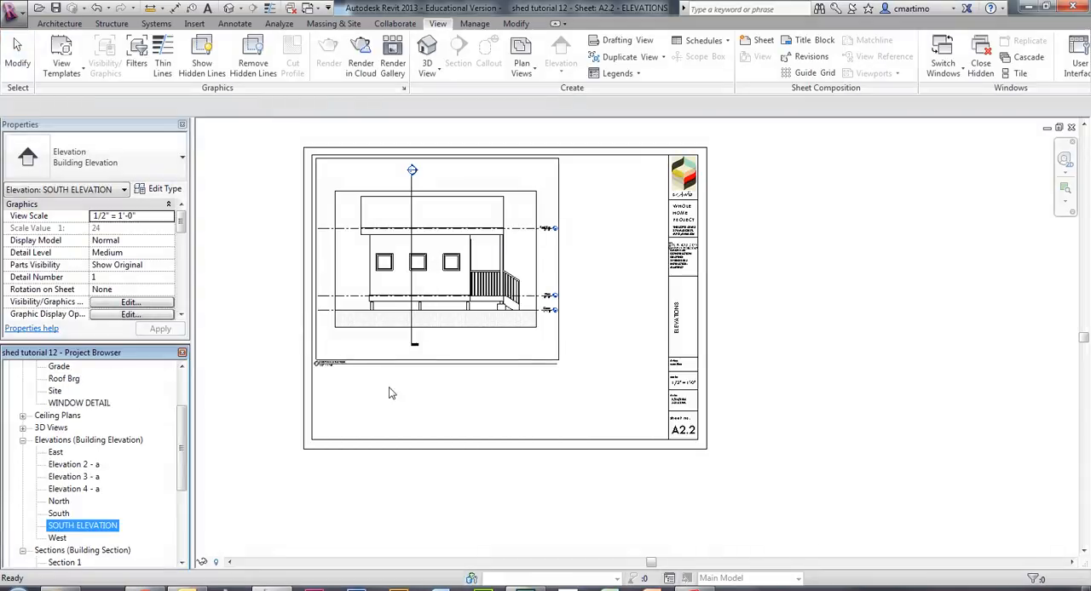
Examine the SOUTH ELEVATION view title and scale label beneath the elevation on sheet A2.2.
click(324, 375)
scroll(348, 369, up, 5)
scroll(347, 369, up, 1)
click(531, 384)
middle_drag(531, 384, 509, 436)
scroll(510, 436, down, 3)
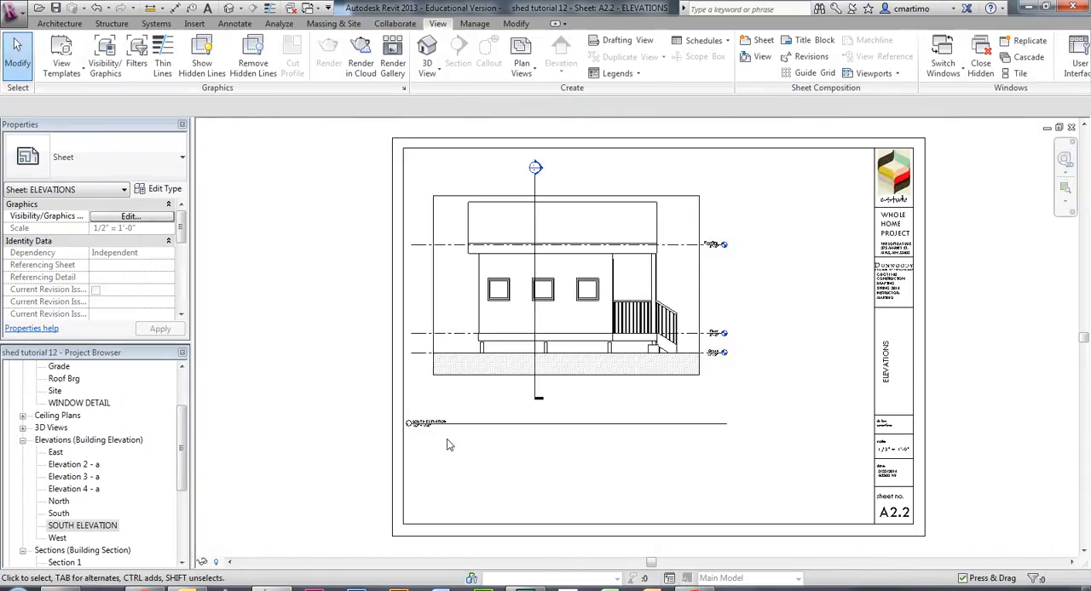
scroll(437, 417, up, 3)
scroll(574, 423, down, 3)
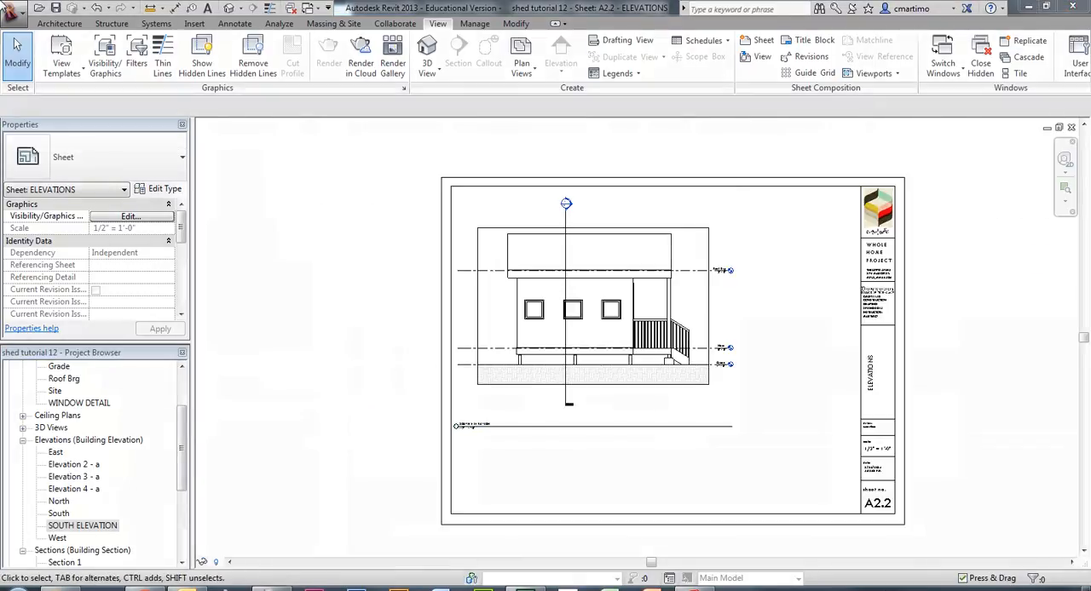